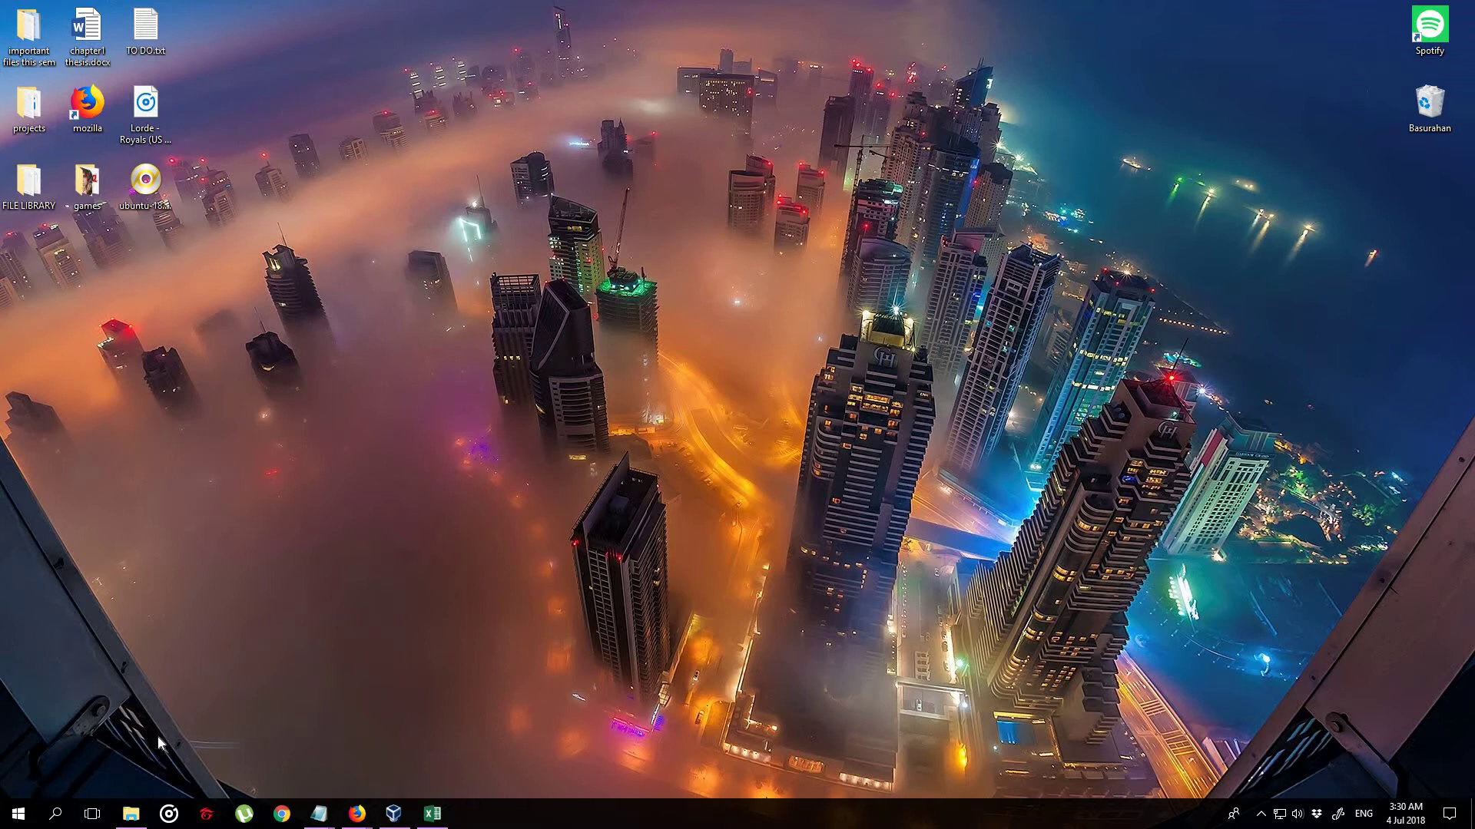
Bring up the Oracle VM VirtualBox Manager window and reposition it on the desktop.
mouse_move(141, 813)
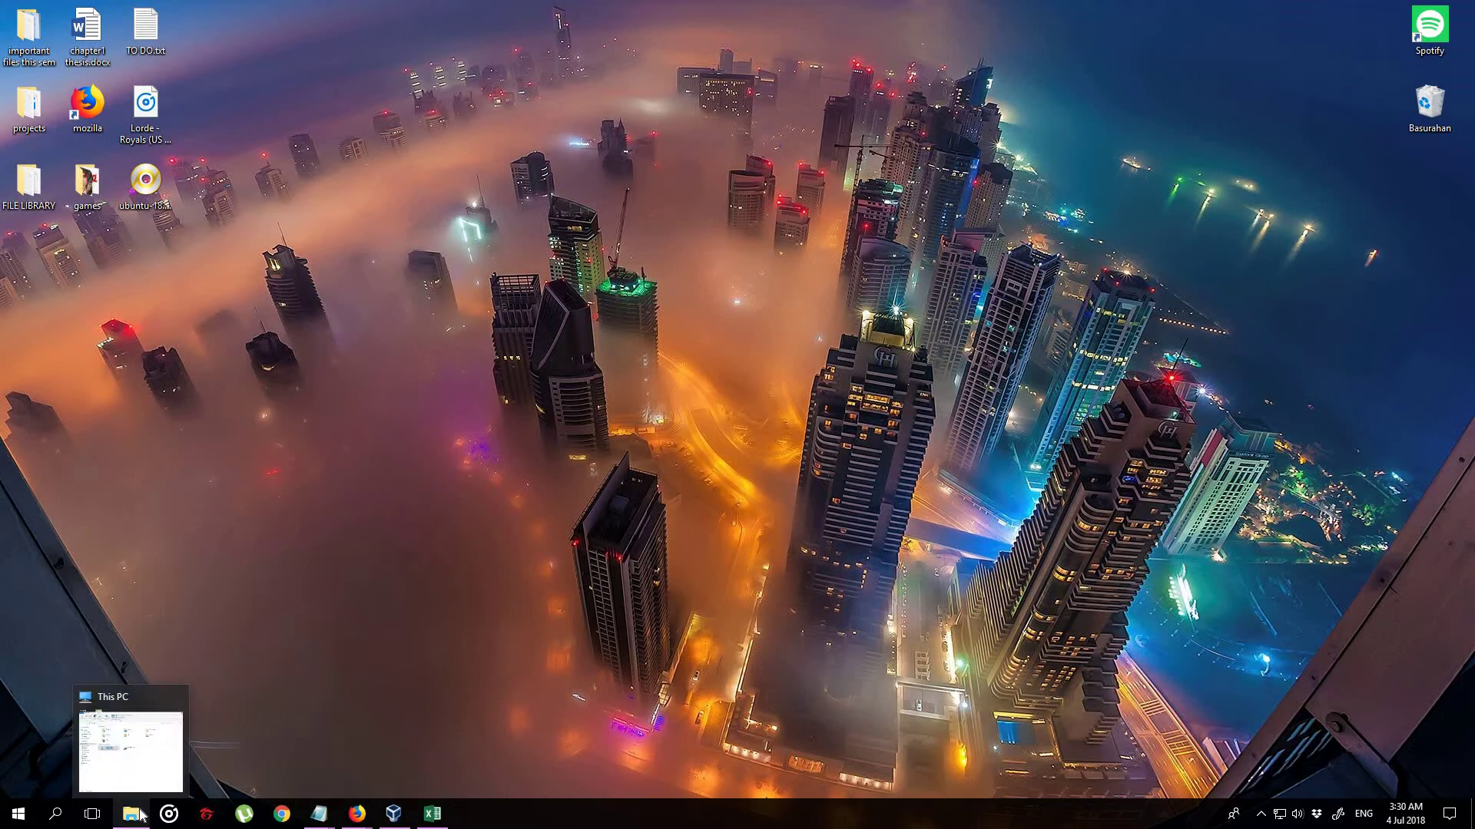
left_click(386, 811)
left_click_drag(557, 255, 703, 244)
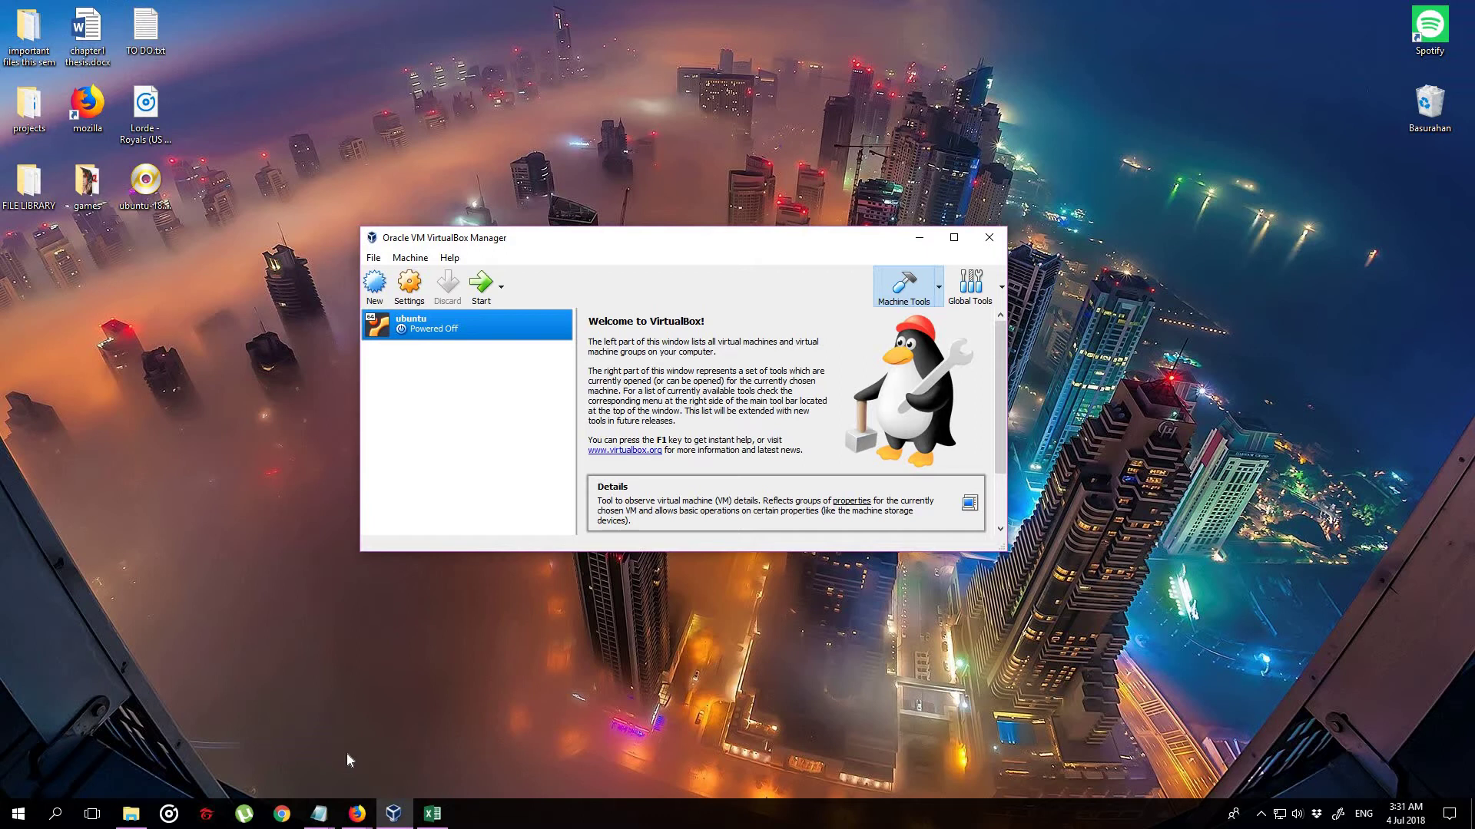
Switch to Firefox and open the VirtualBox 5.2 download page from the VirtualBox home page.
mouse_move(357, 814)
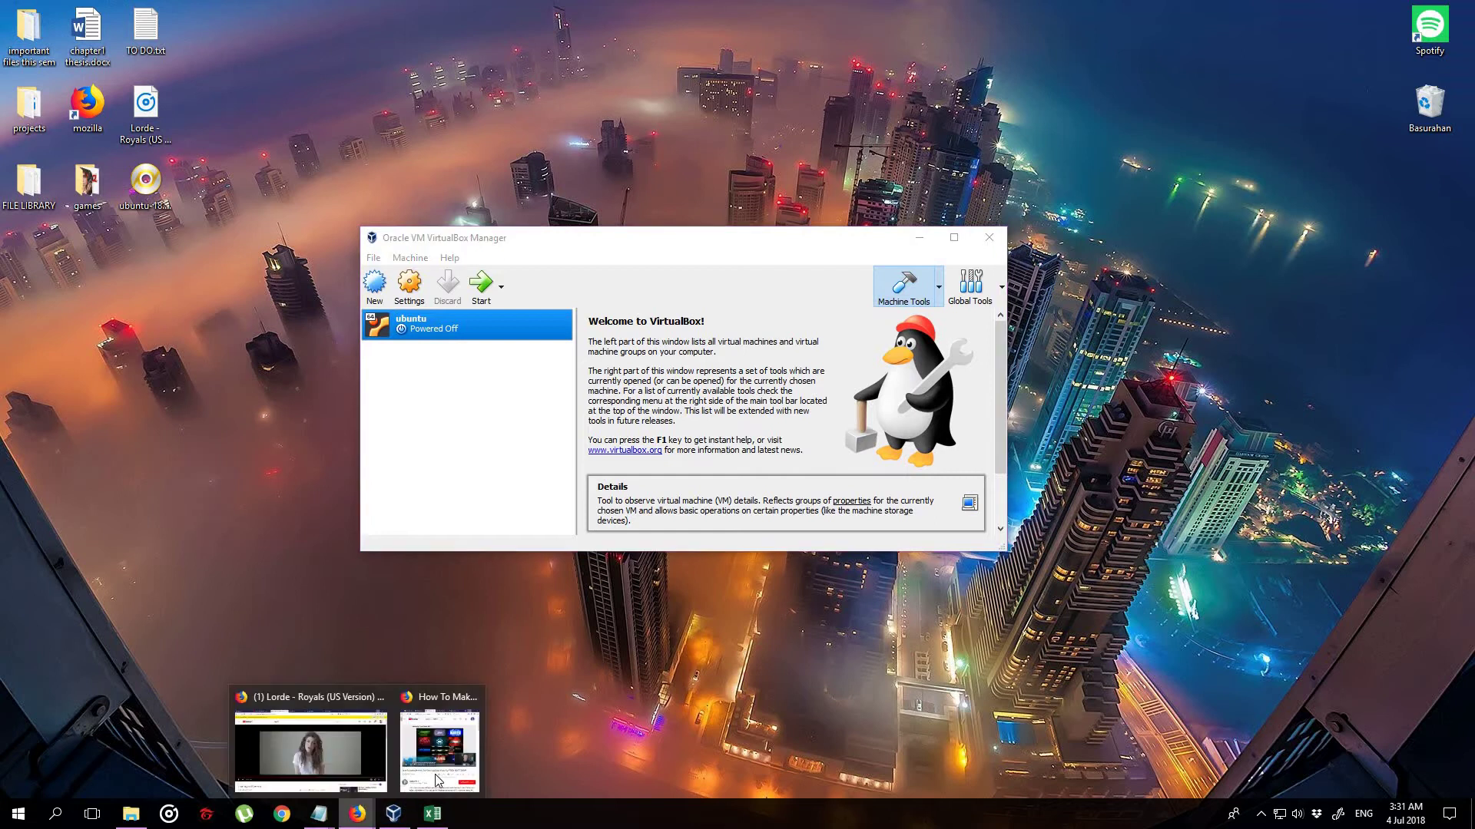
left_click(457, 743)
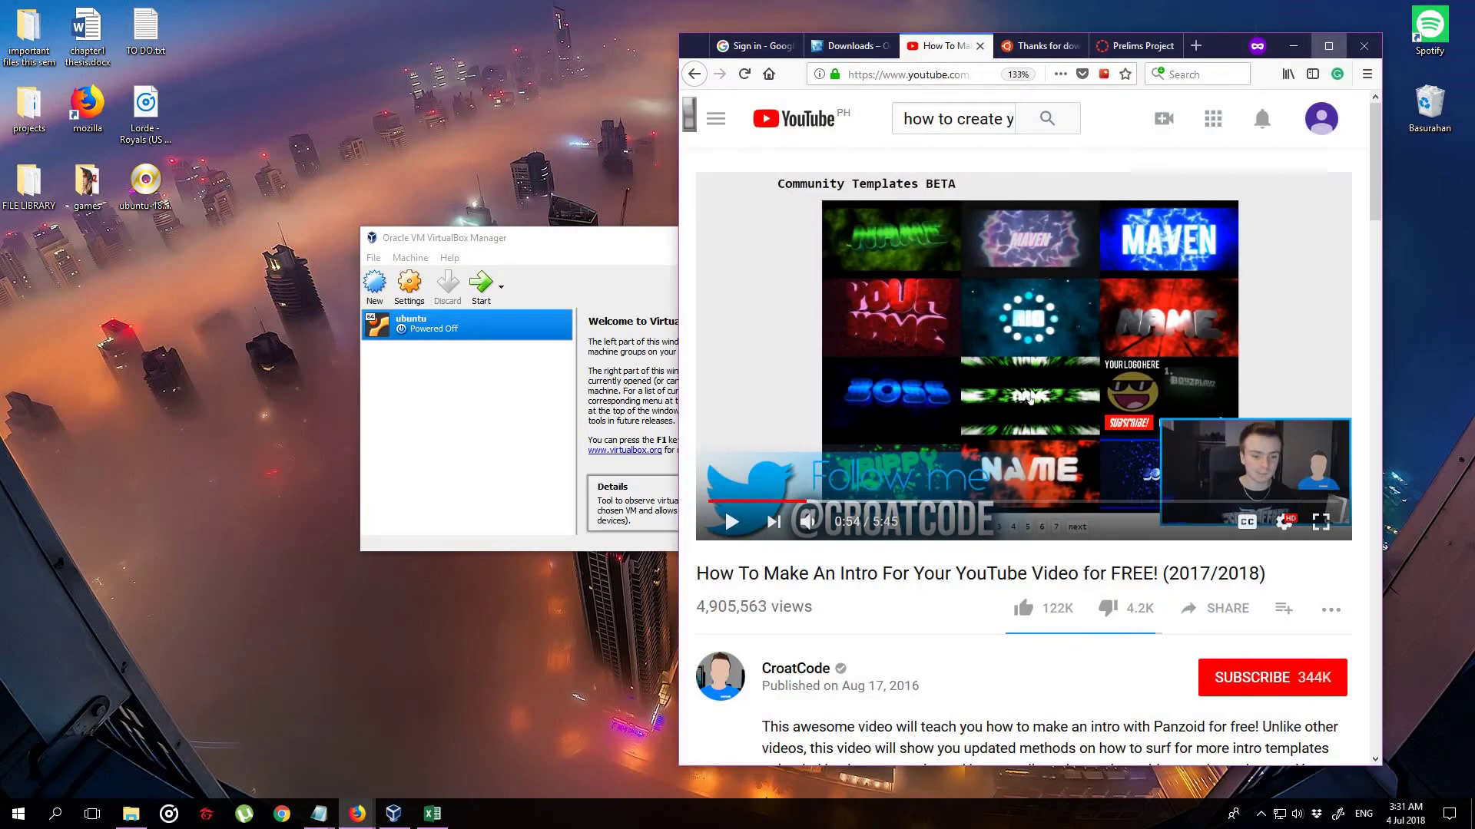
left_click(1305, 65)
left_click(253, 12)
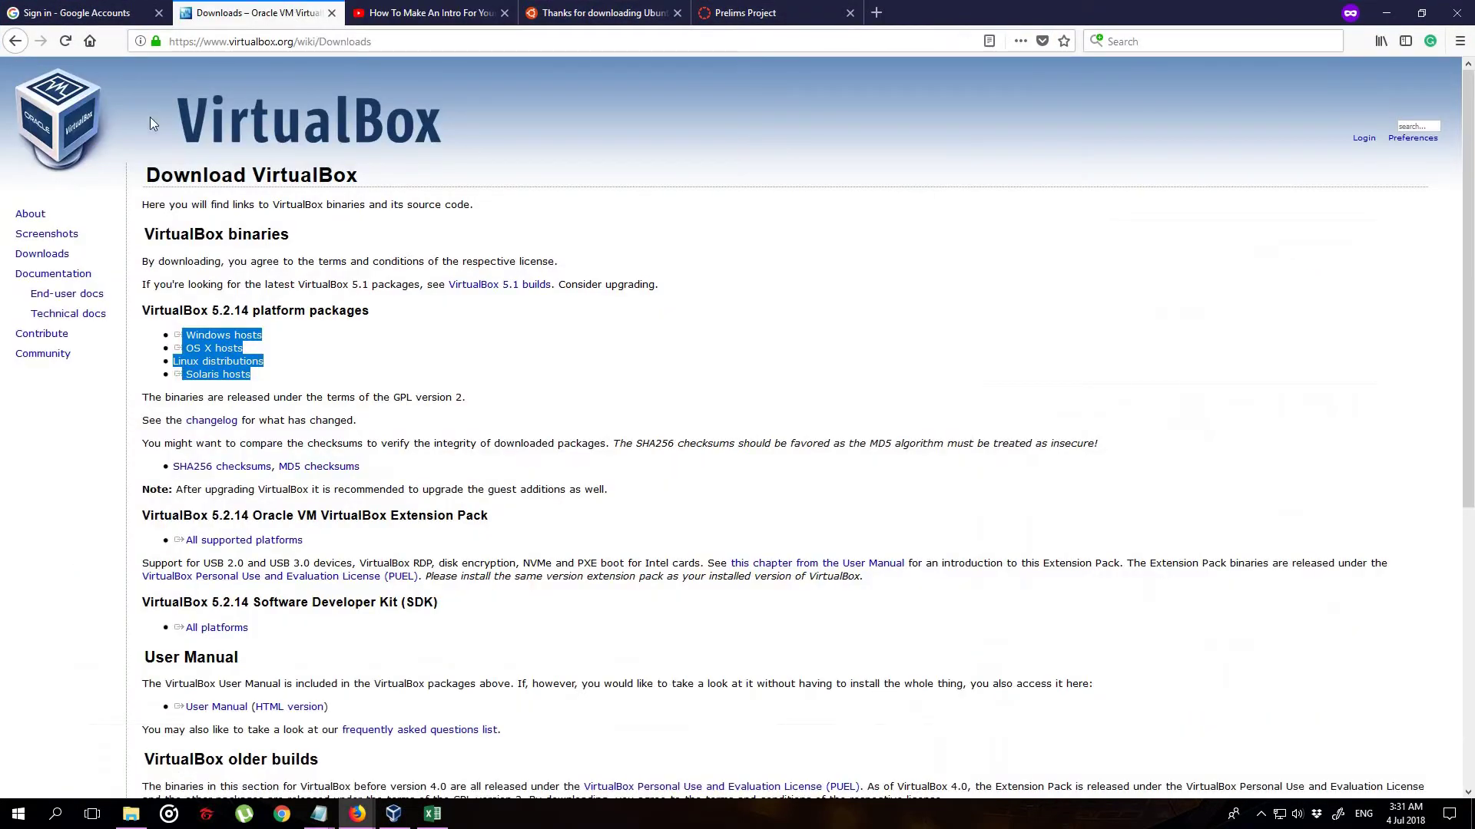
left_click(17, 42)
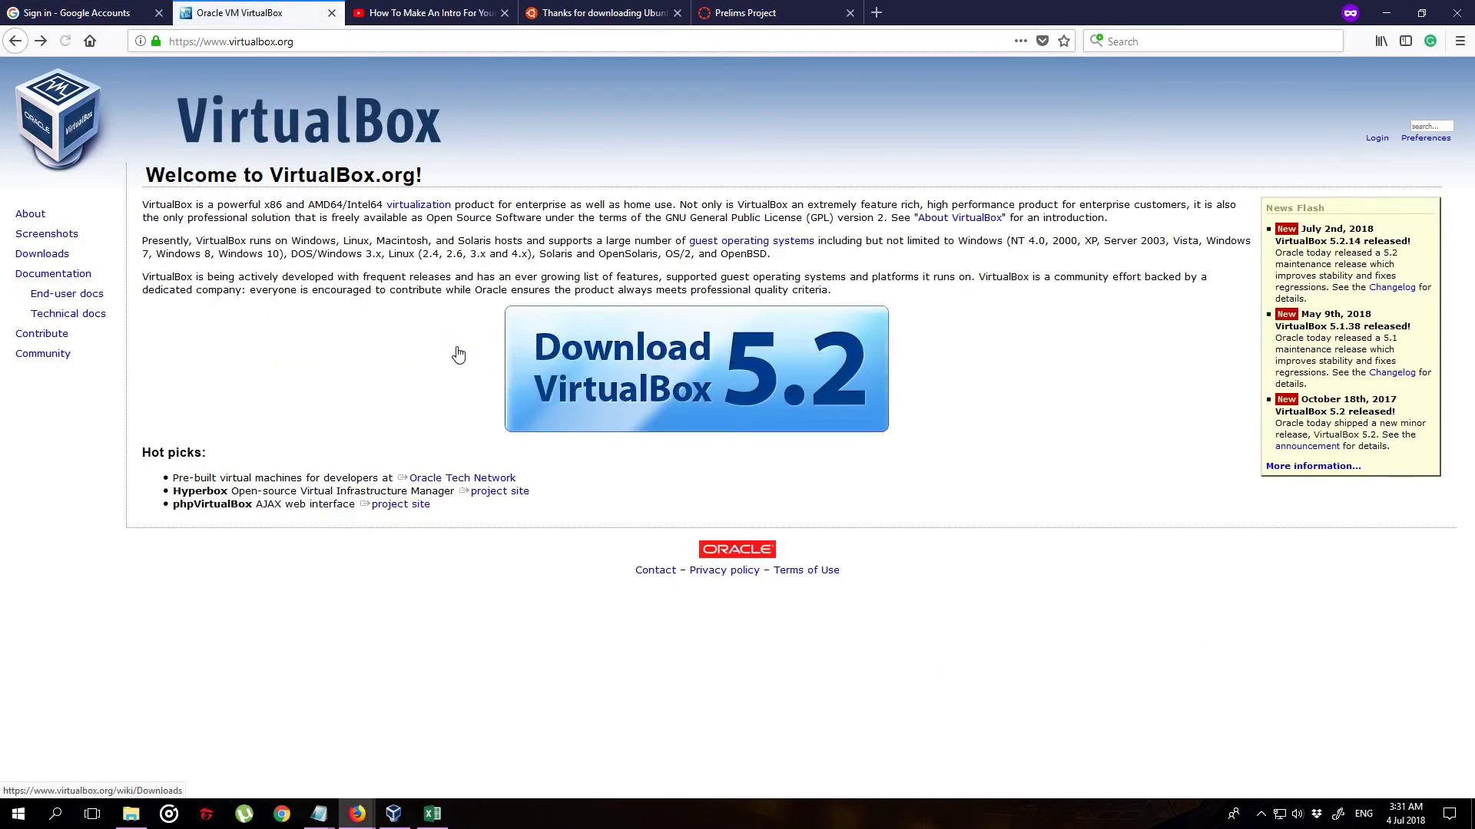
left_click(750, 406)
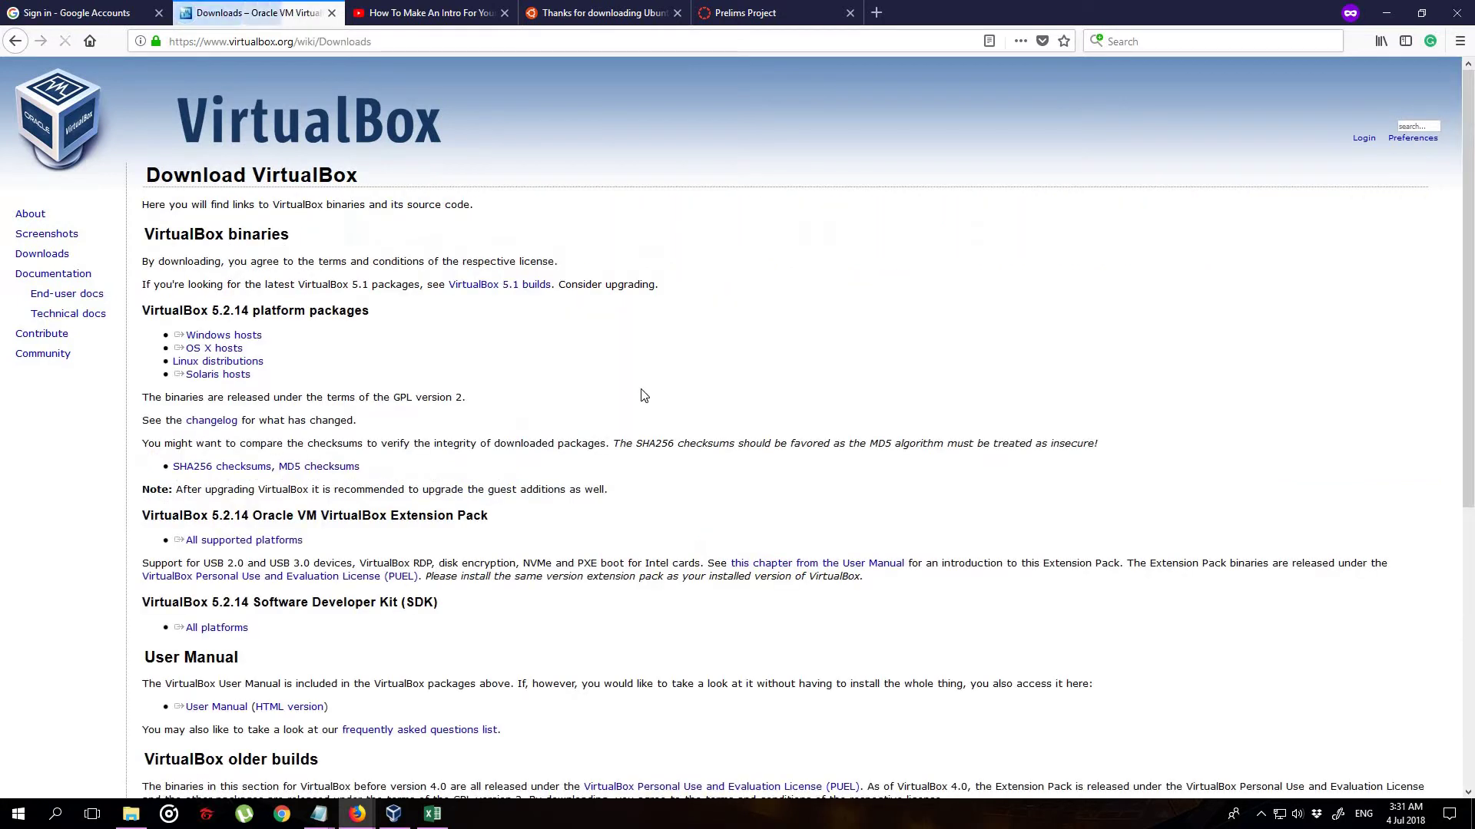
Highlight the Windows, OS X and Linux platform packages, and switch back to VirtualBox Manager, repositioning its window.
triple_click(224, 335)
left_click_drag(183, 334, 288, 367)
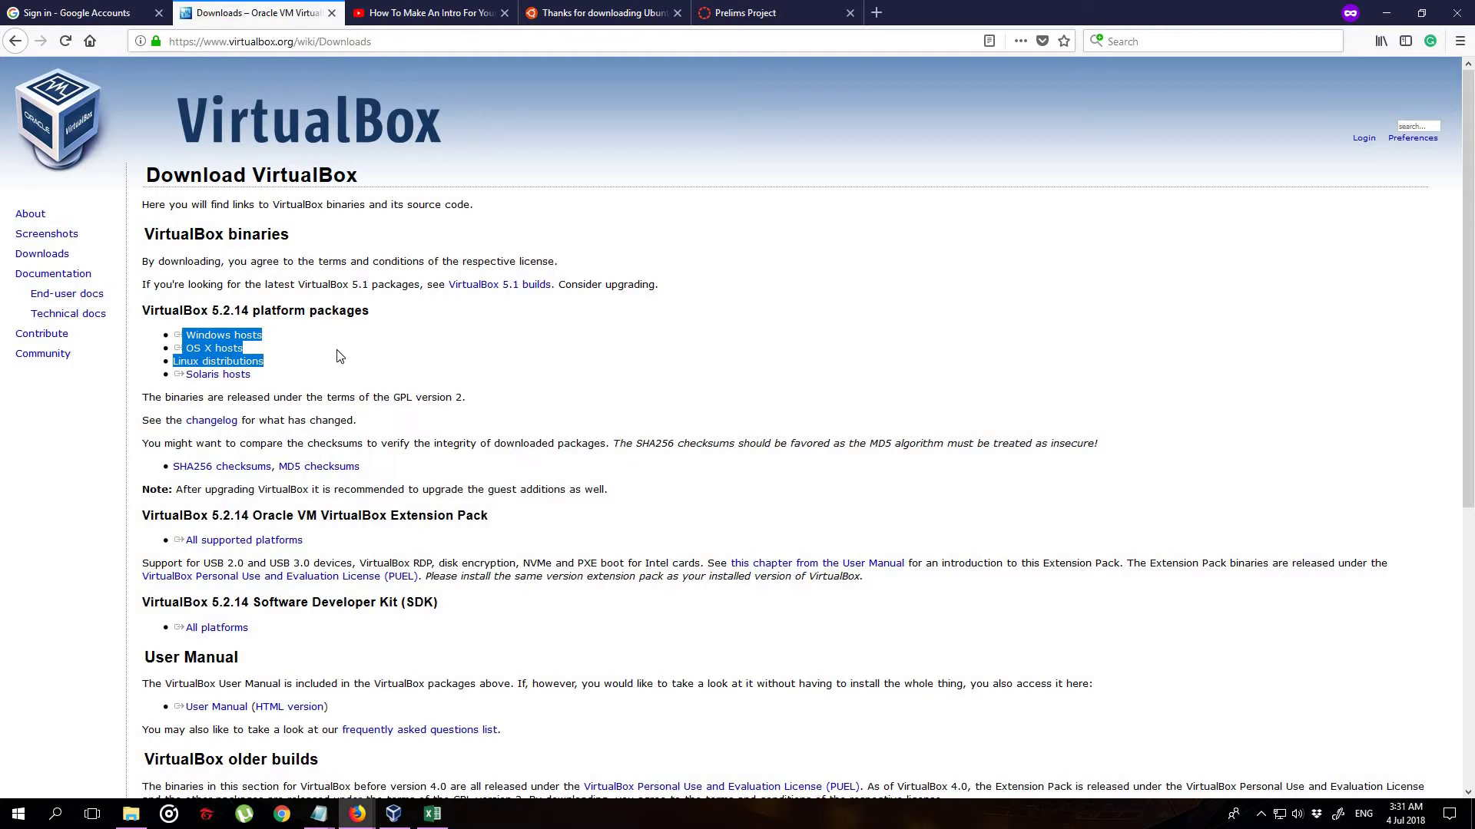
left_click(1381, 9)
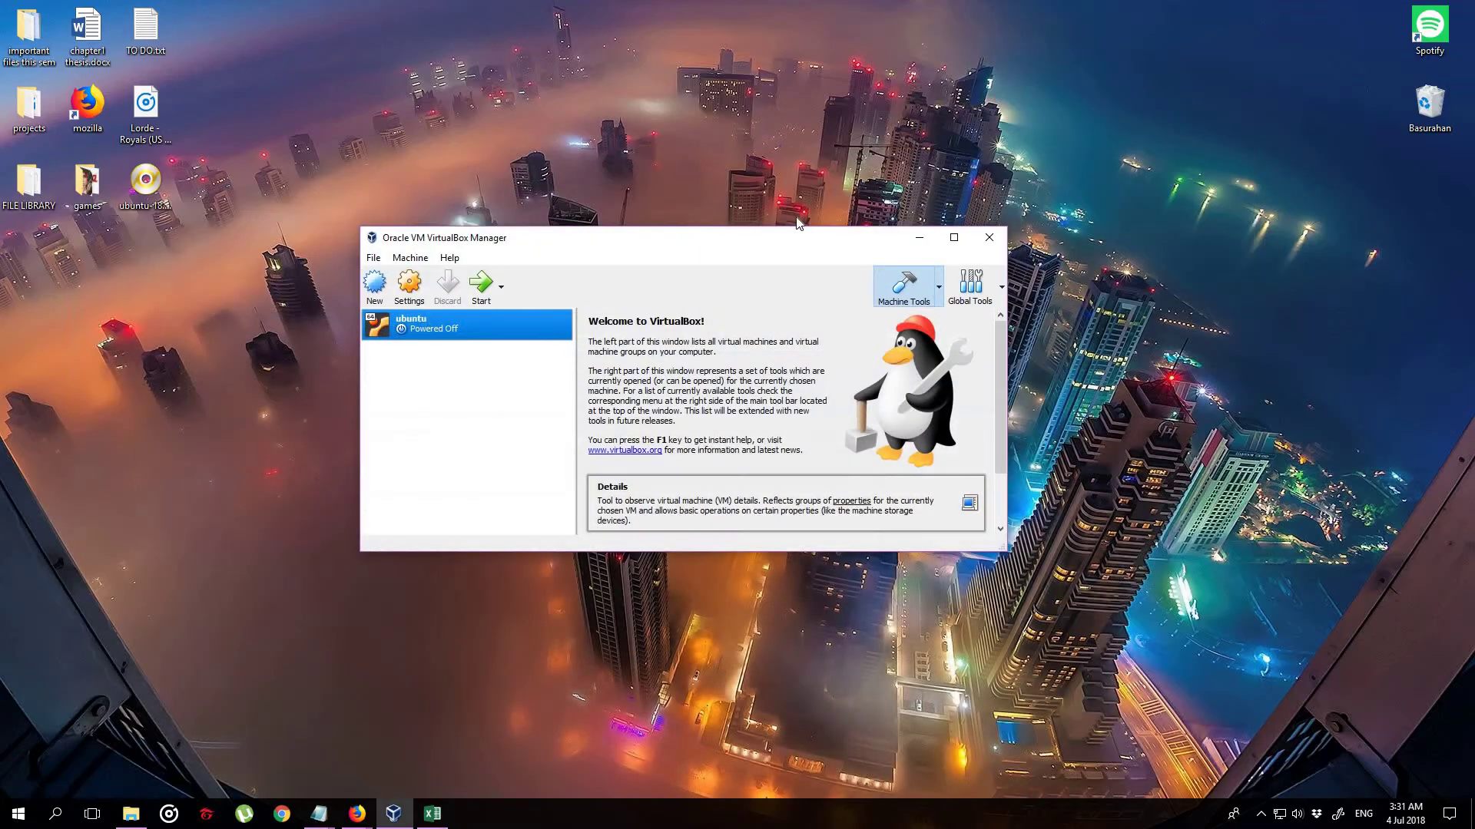
left_click_drag(750, 194, 761, 186)
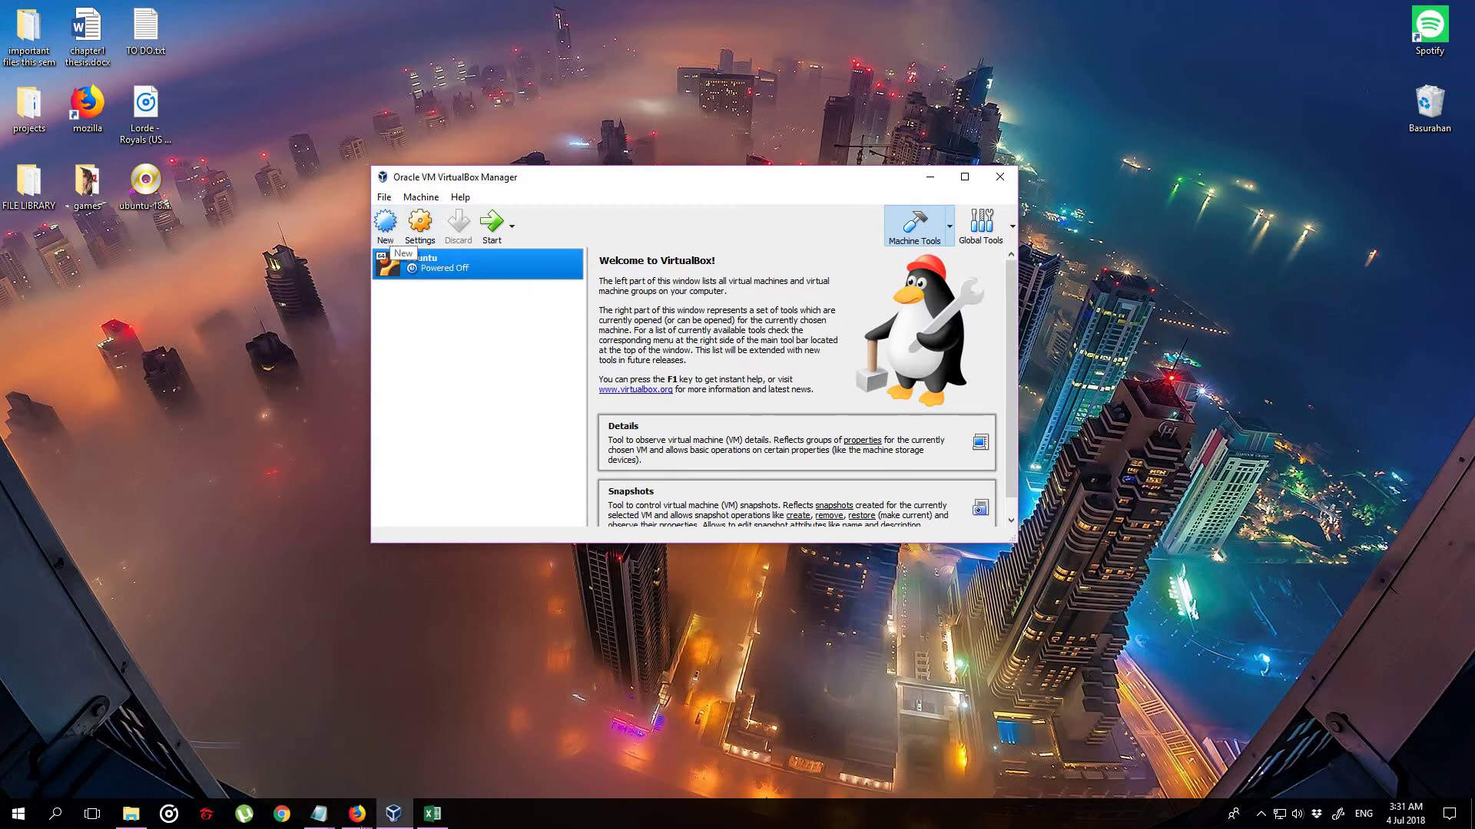
Switch to Firefox and search Google for "ubuntu" in a new tab.
left_click(357, 814)
left_click(404, 776)
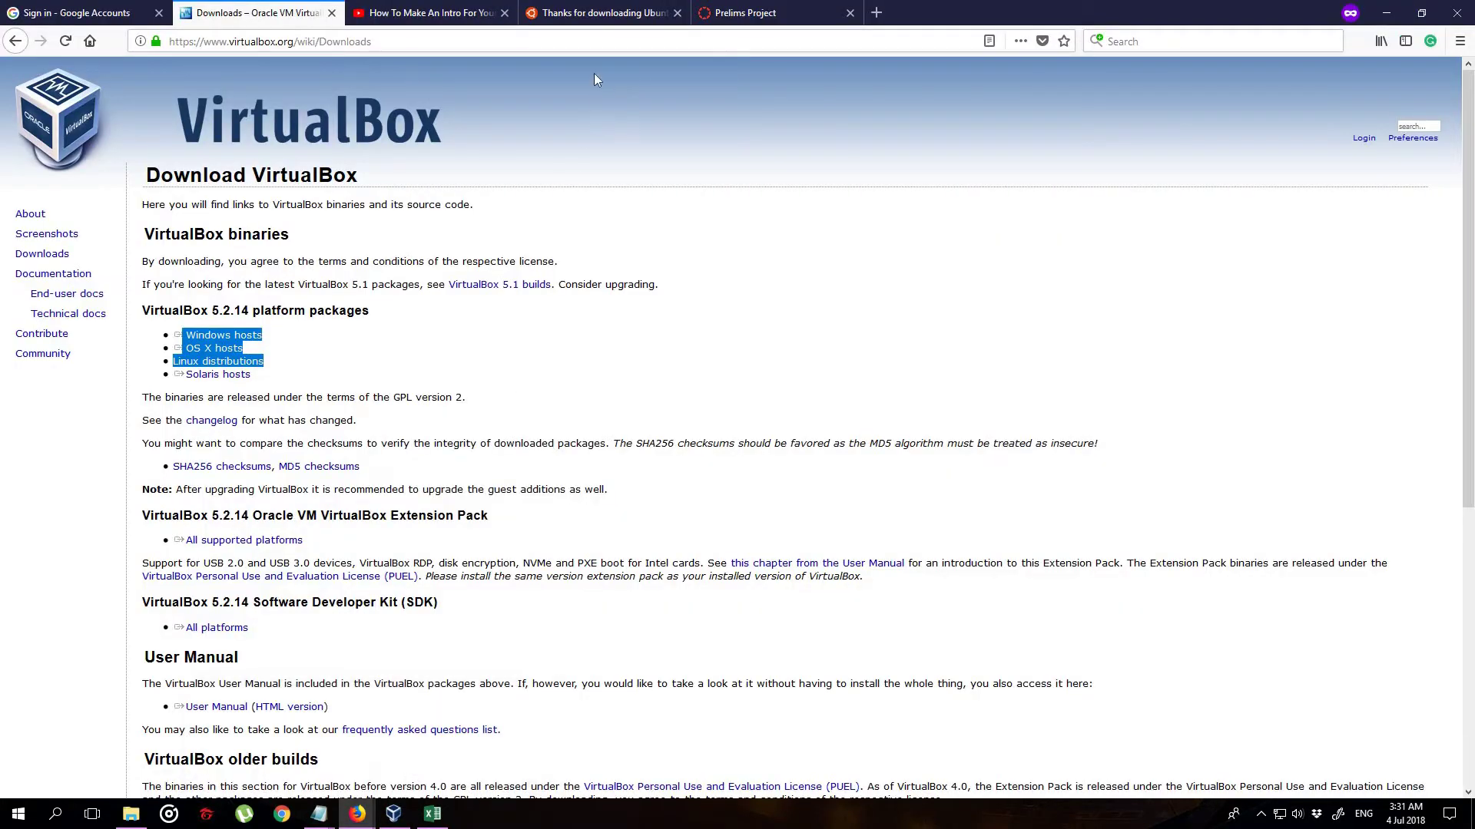
left_click(888, 7)
type("google.com")
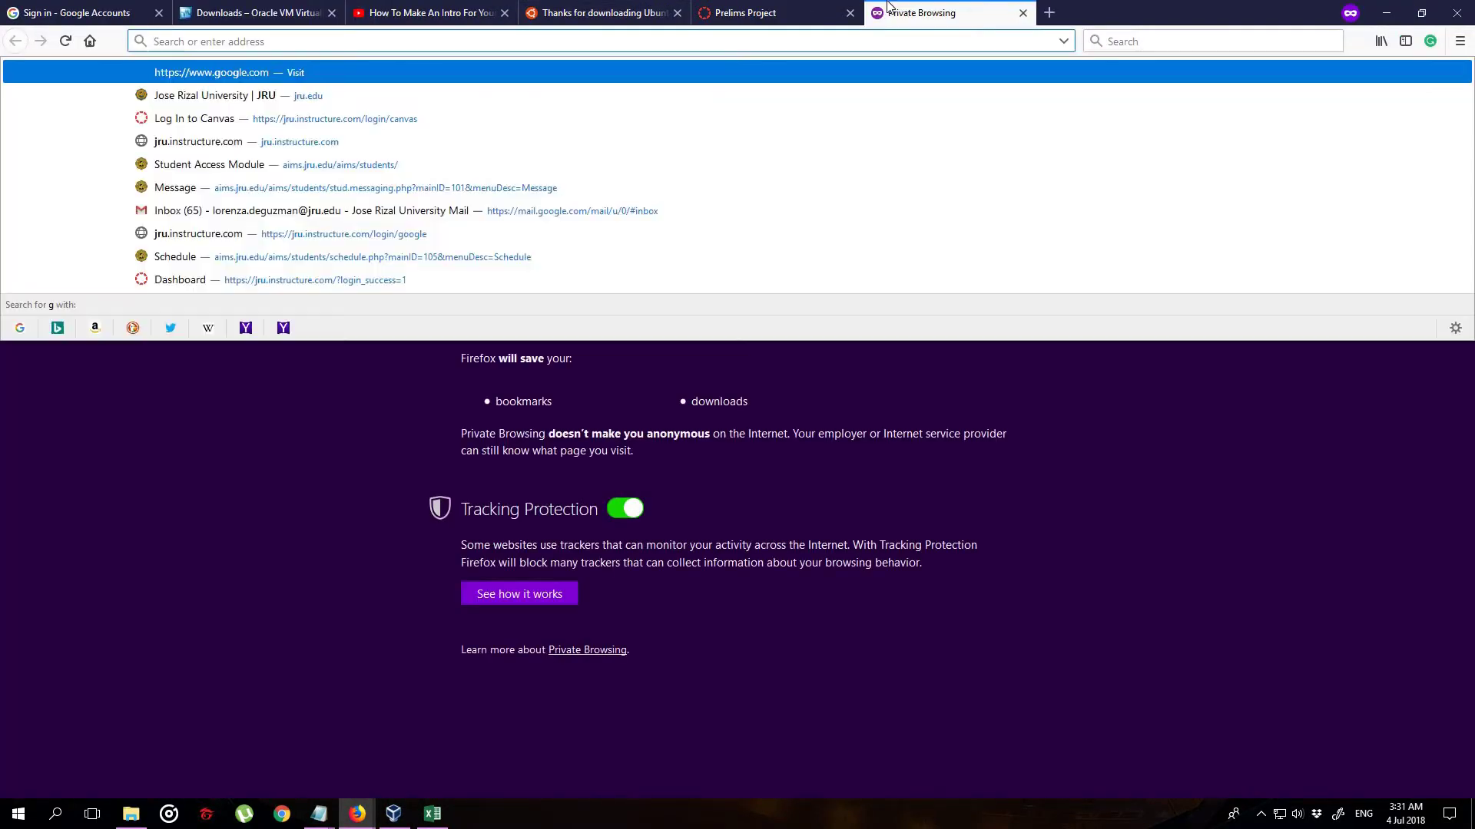
key("Return")
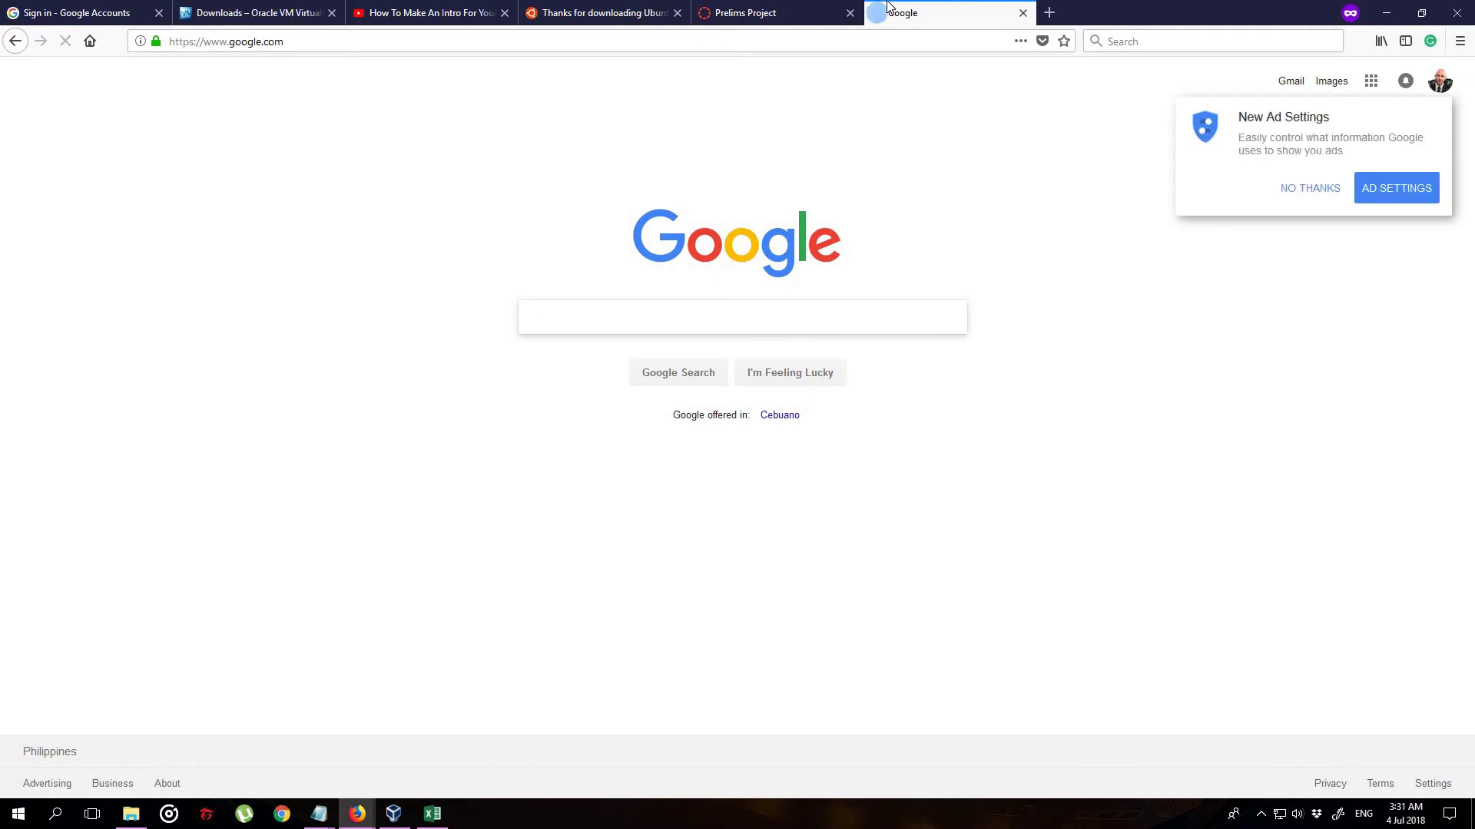
type("ubuntu")
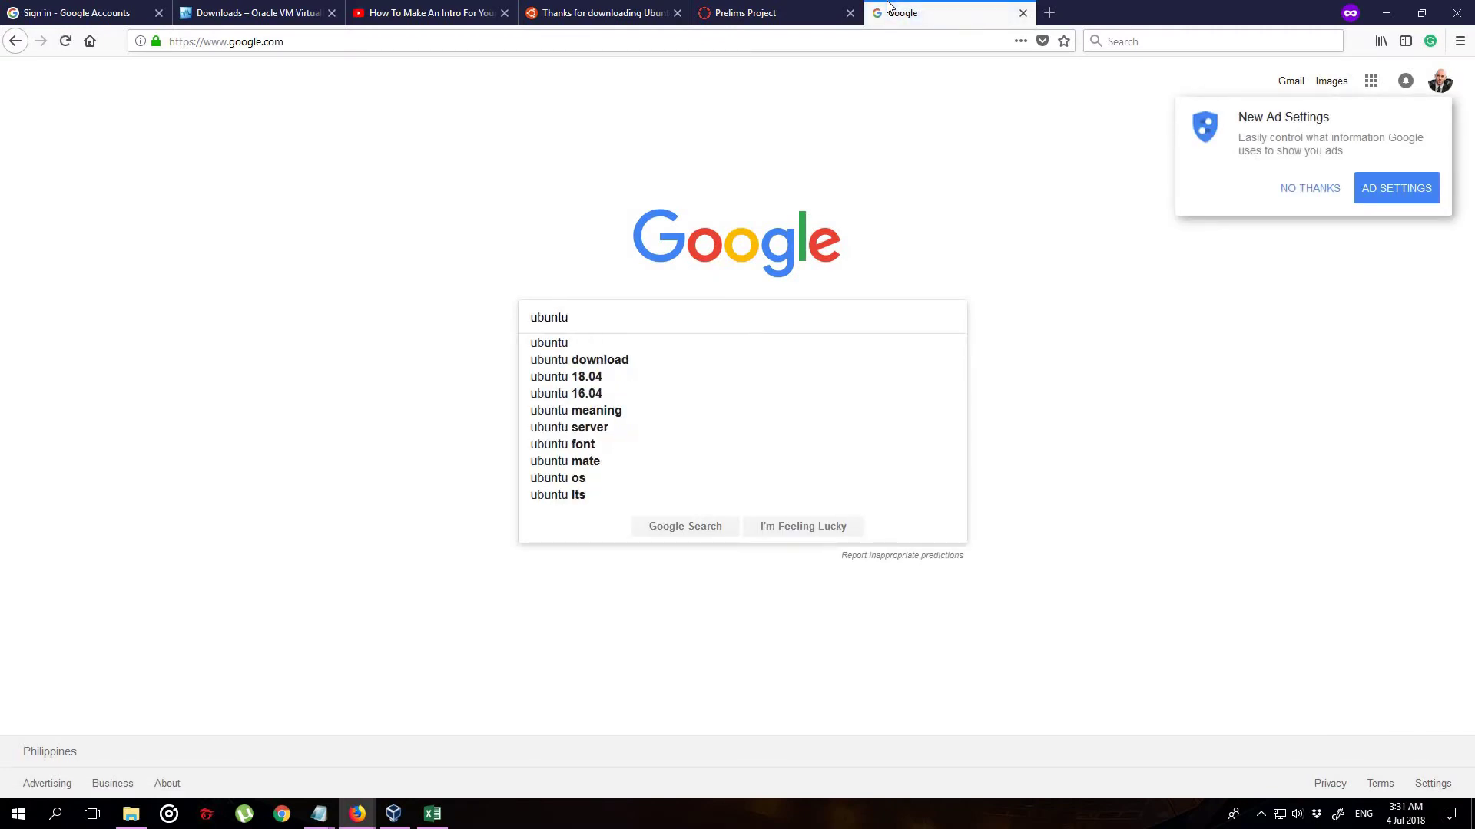
key("Return")
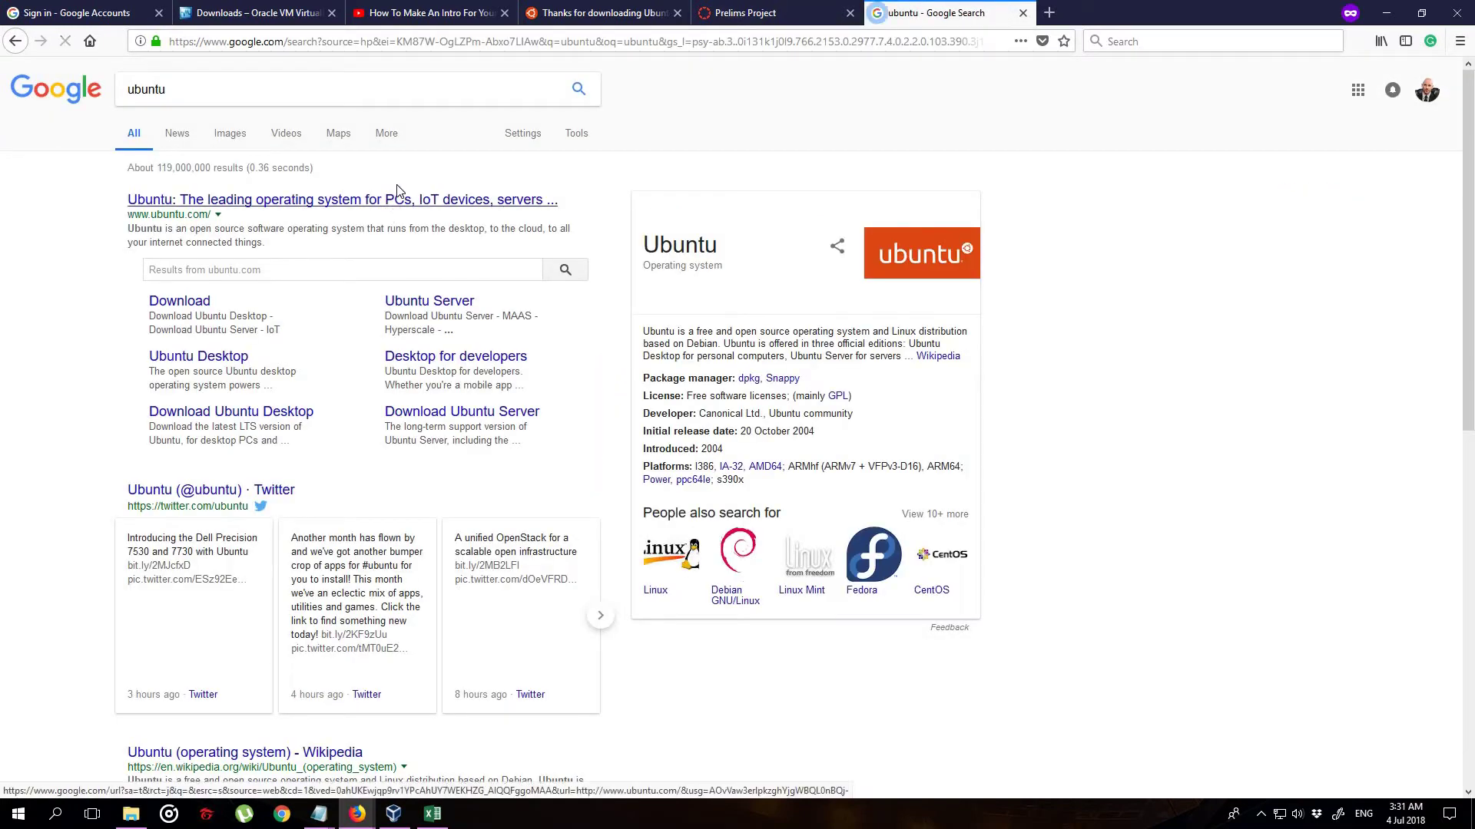
Open the Ubuntu Desktop download page on the official Ubuntu site and highlight the Ubuntu 18.04 LTS heading.
left_click(397, 192)
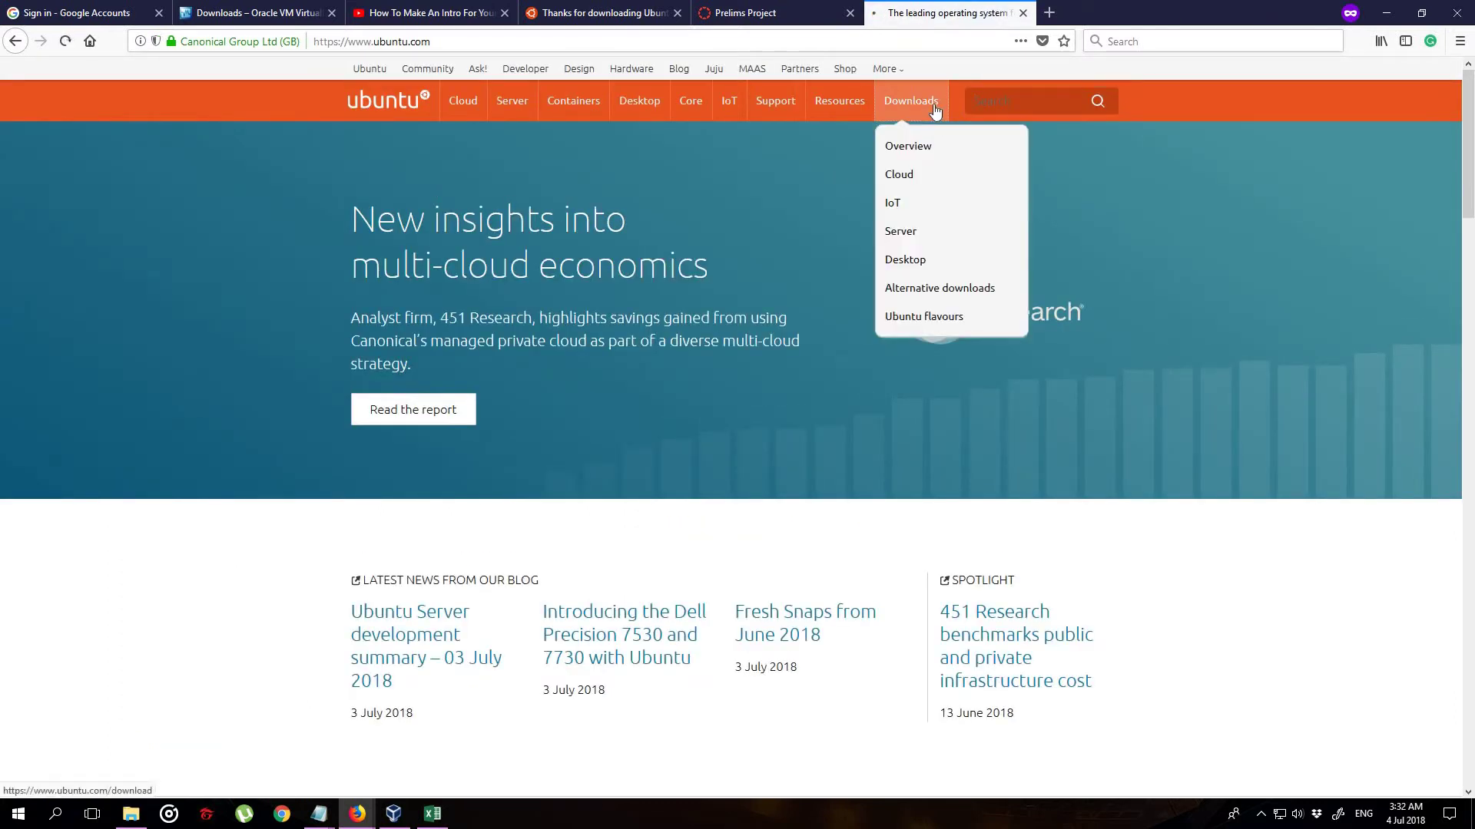
left_click(934, 112)
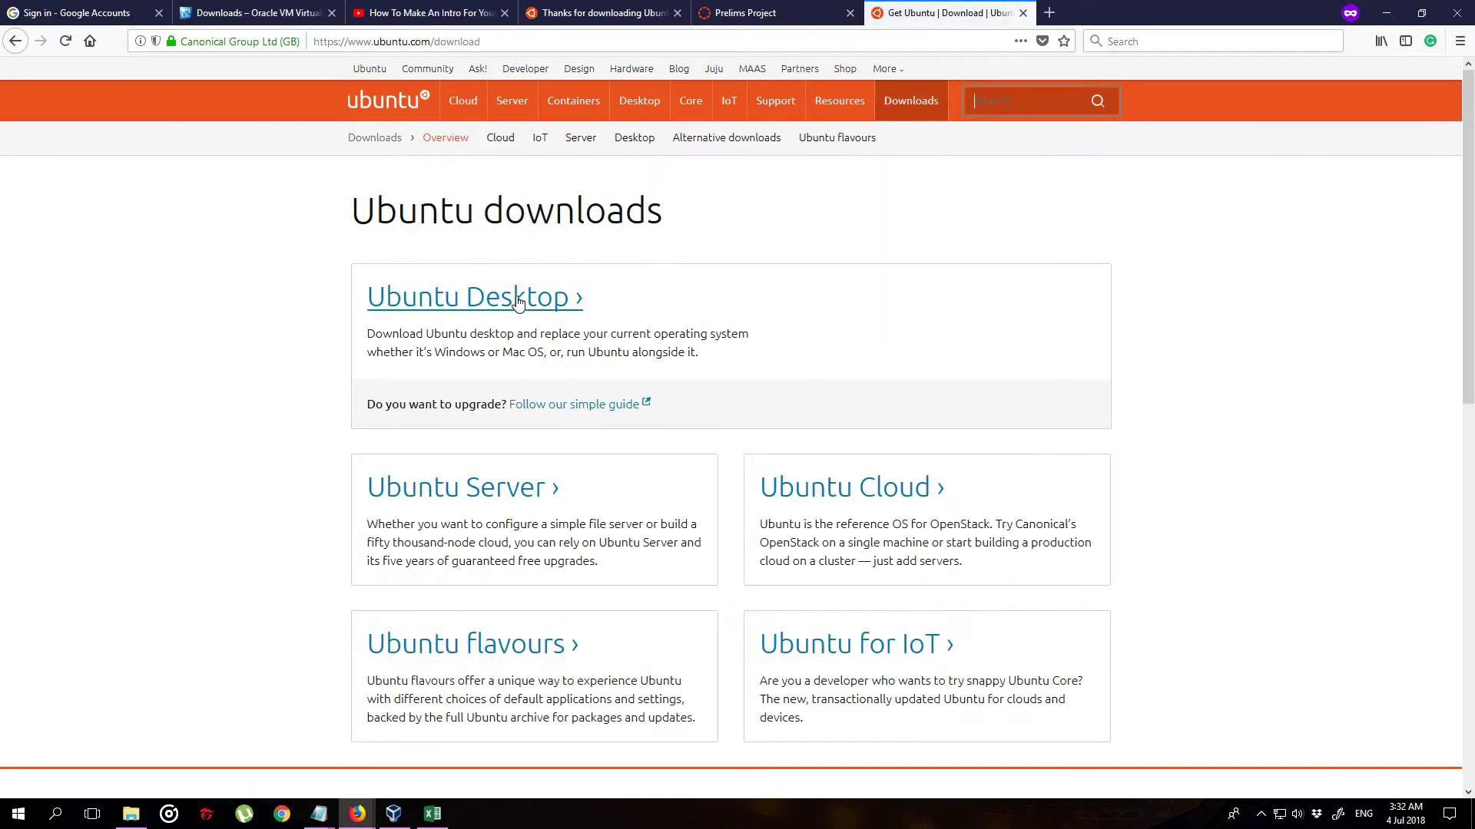
left_click(518, 300)
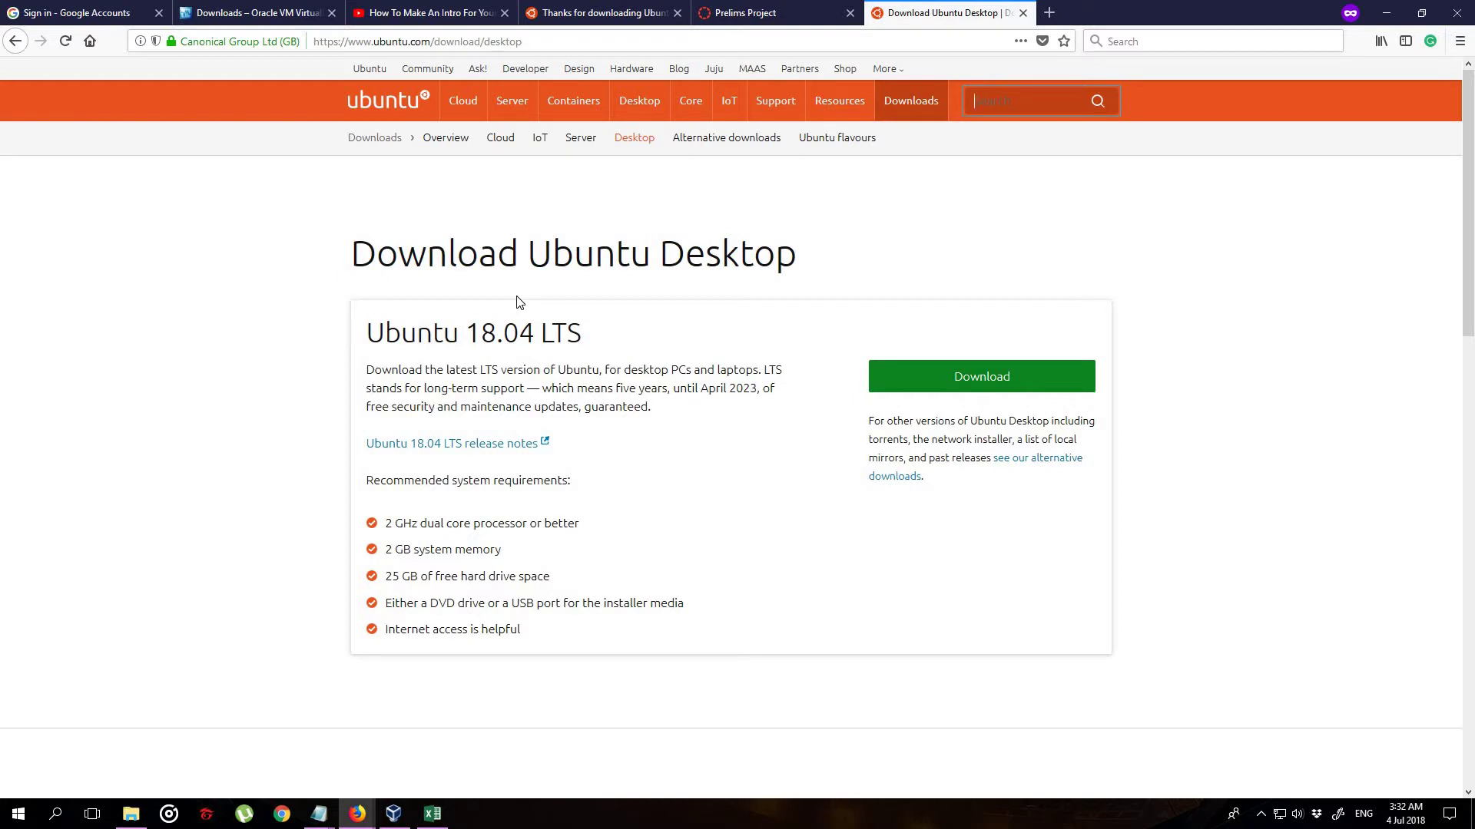
left_click_drag(374, 342, 618, 333)
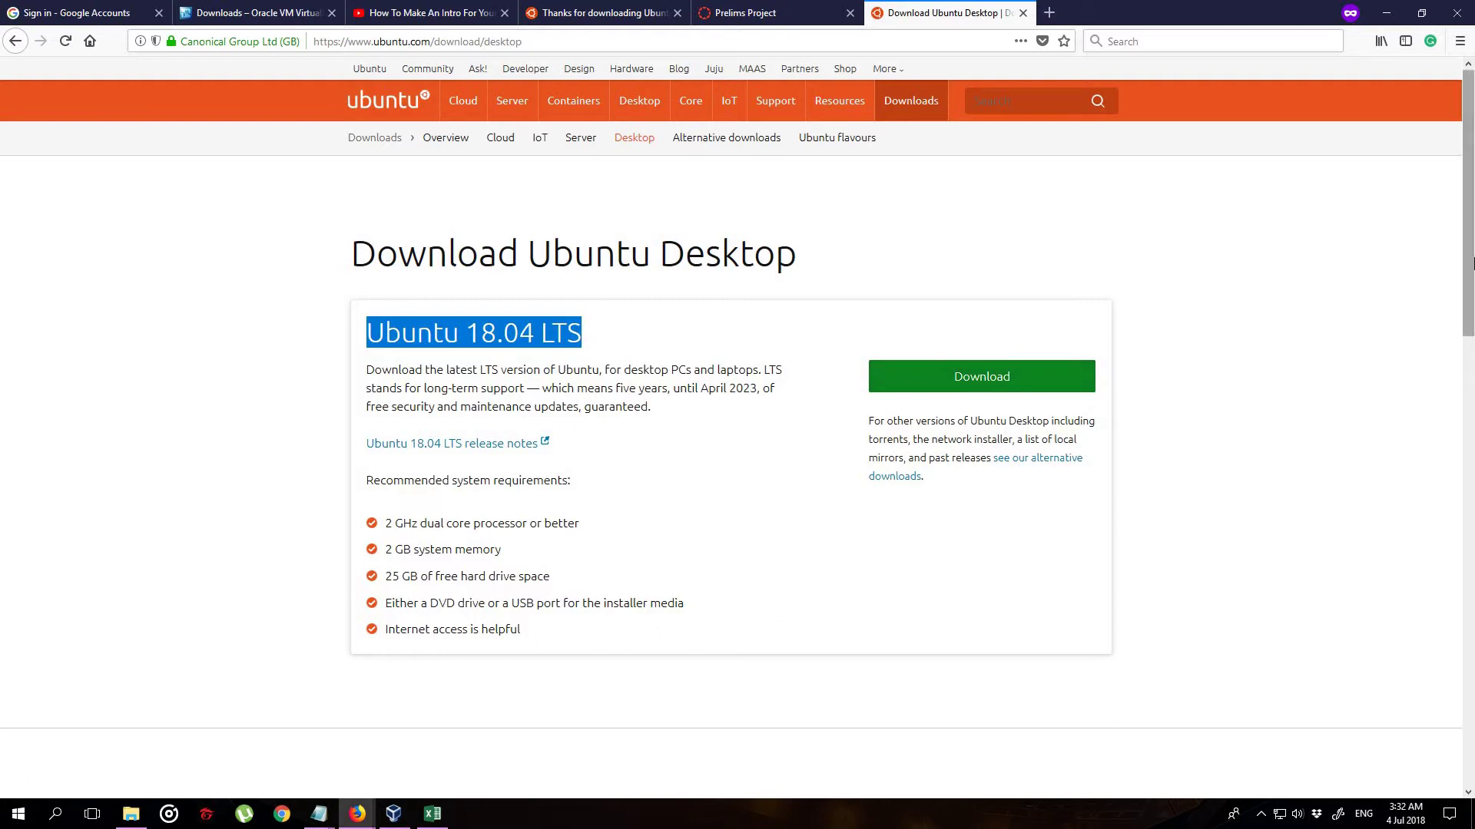
scroll(1472, 264, "down", 1)
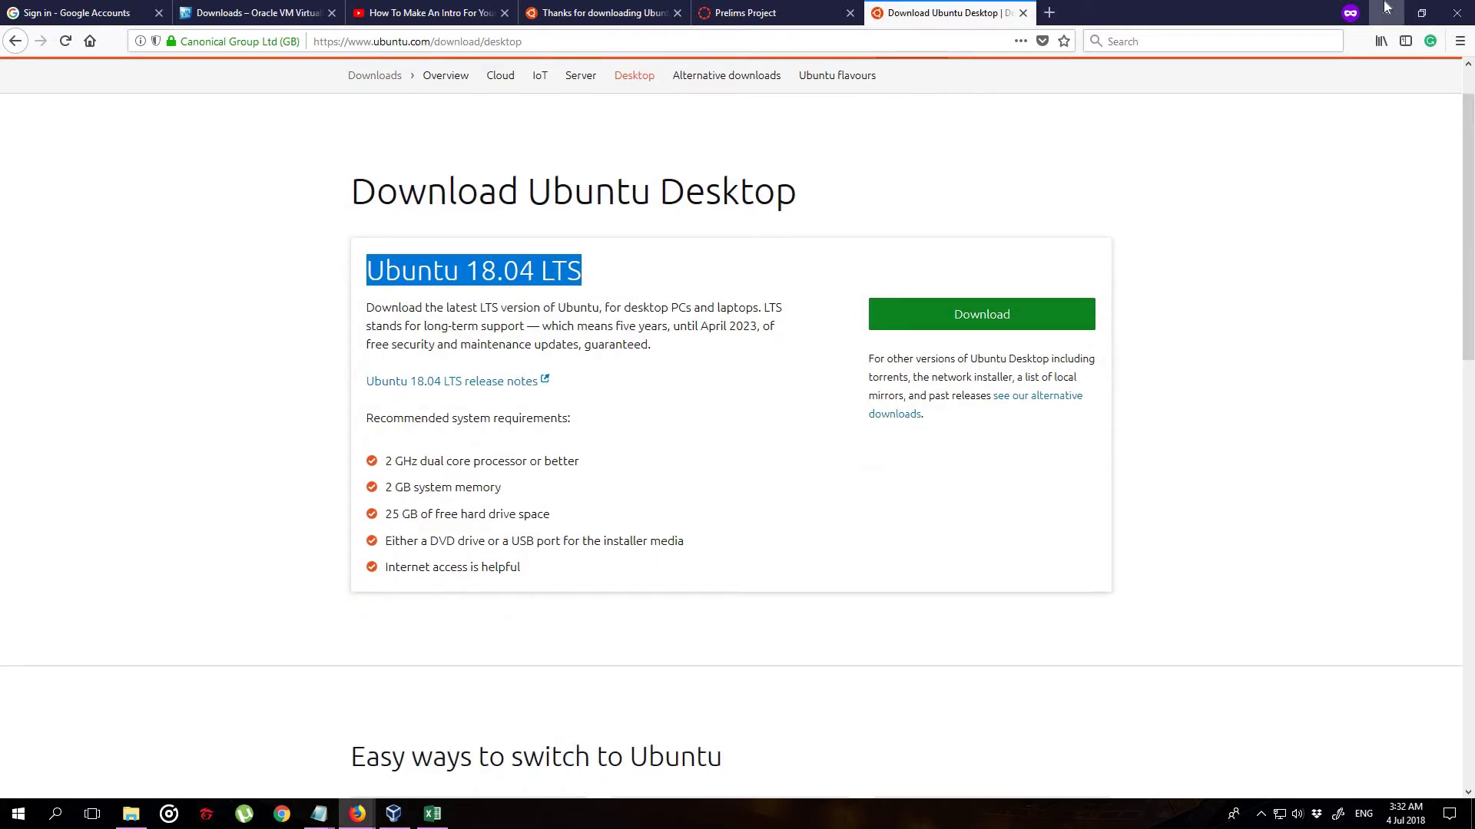
Switch to VirtualBox Manager and start a new virtual machine named "ubuntu new" with type Linux and version Ubuntu (64-bit).
left_click(1386, 8)
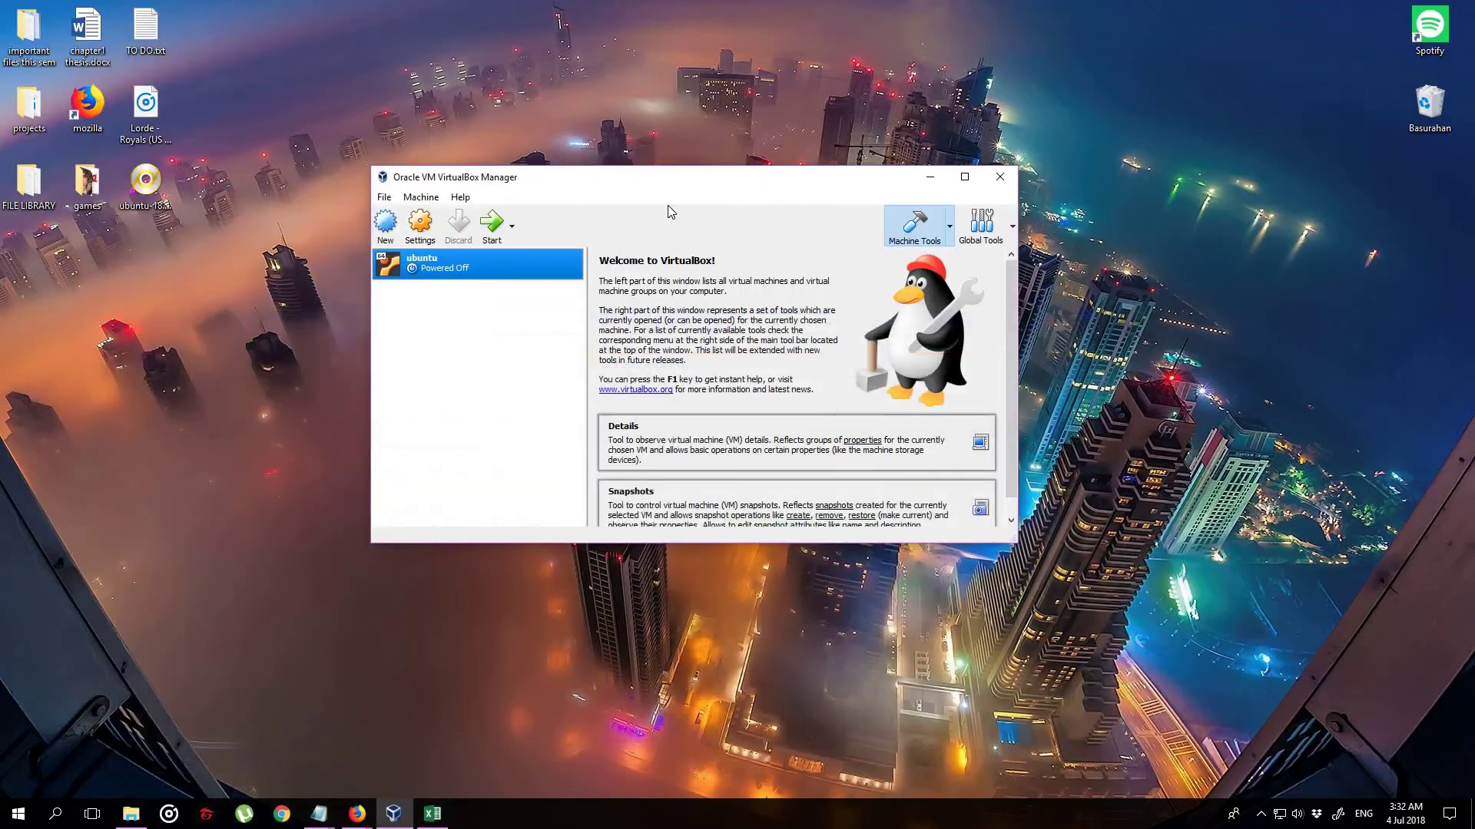
left_click(386, 224)
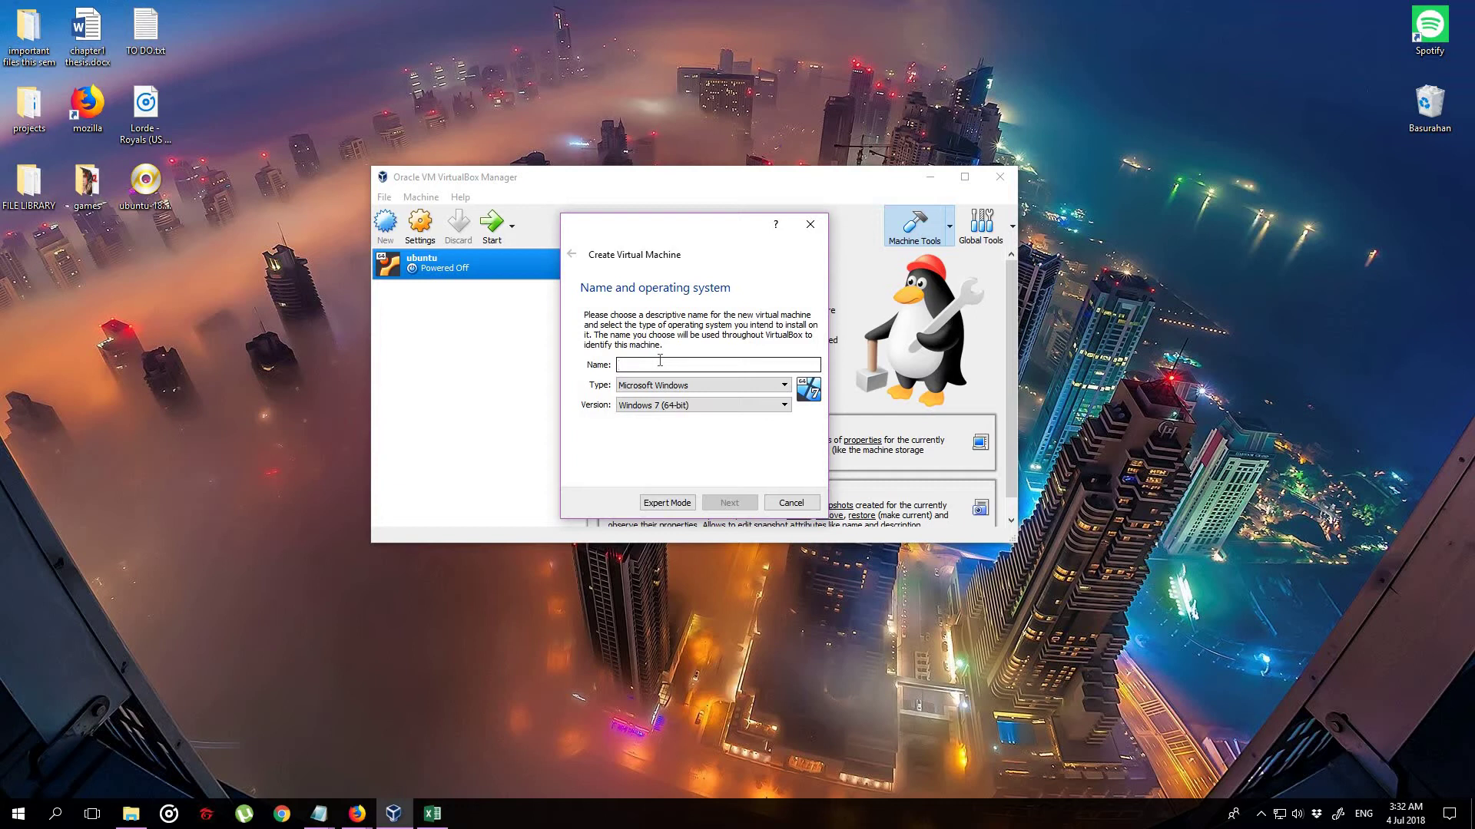
type("ubuntu")
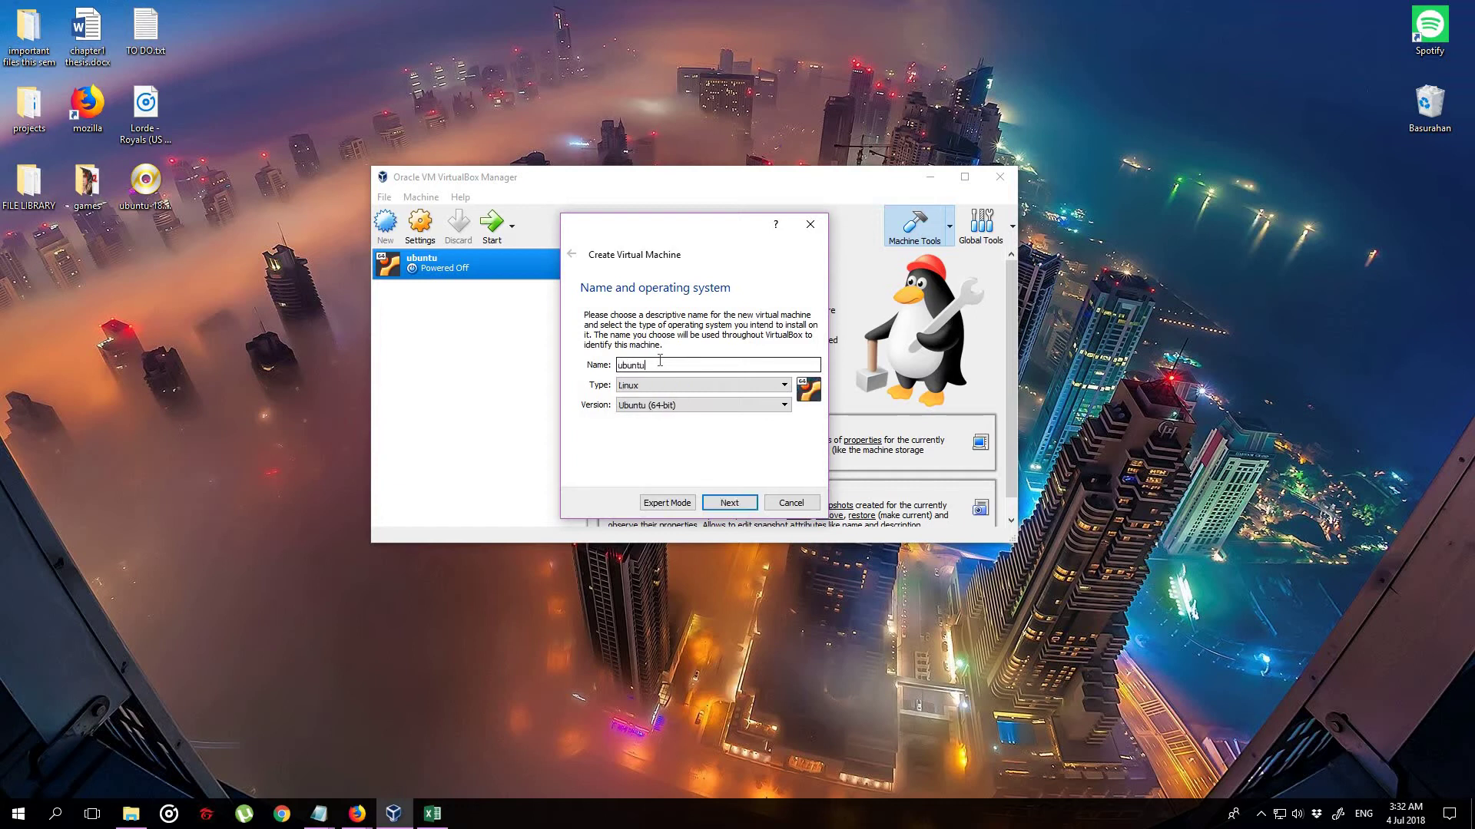
type(" new")
left_click(687, 386)
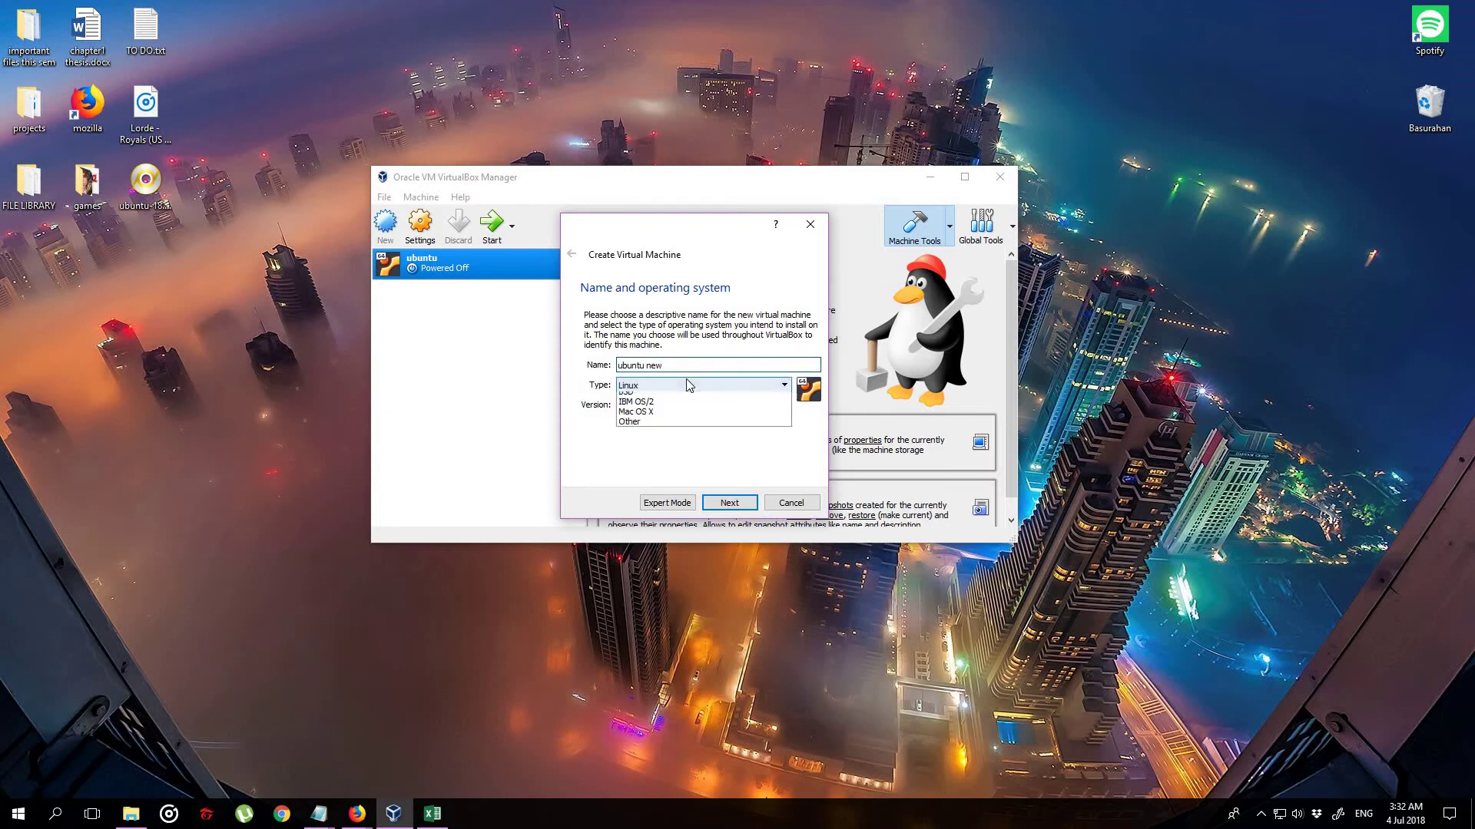
left_click(687, 385)
left_click(687, 385)
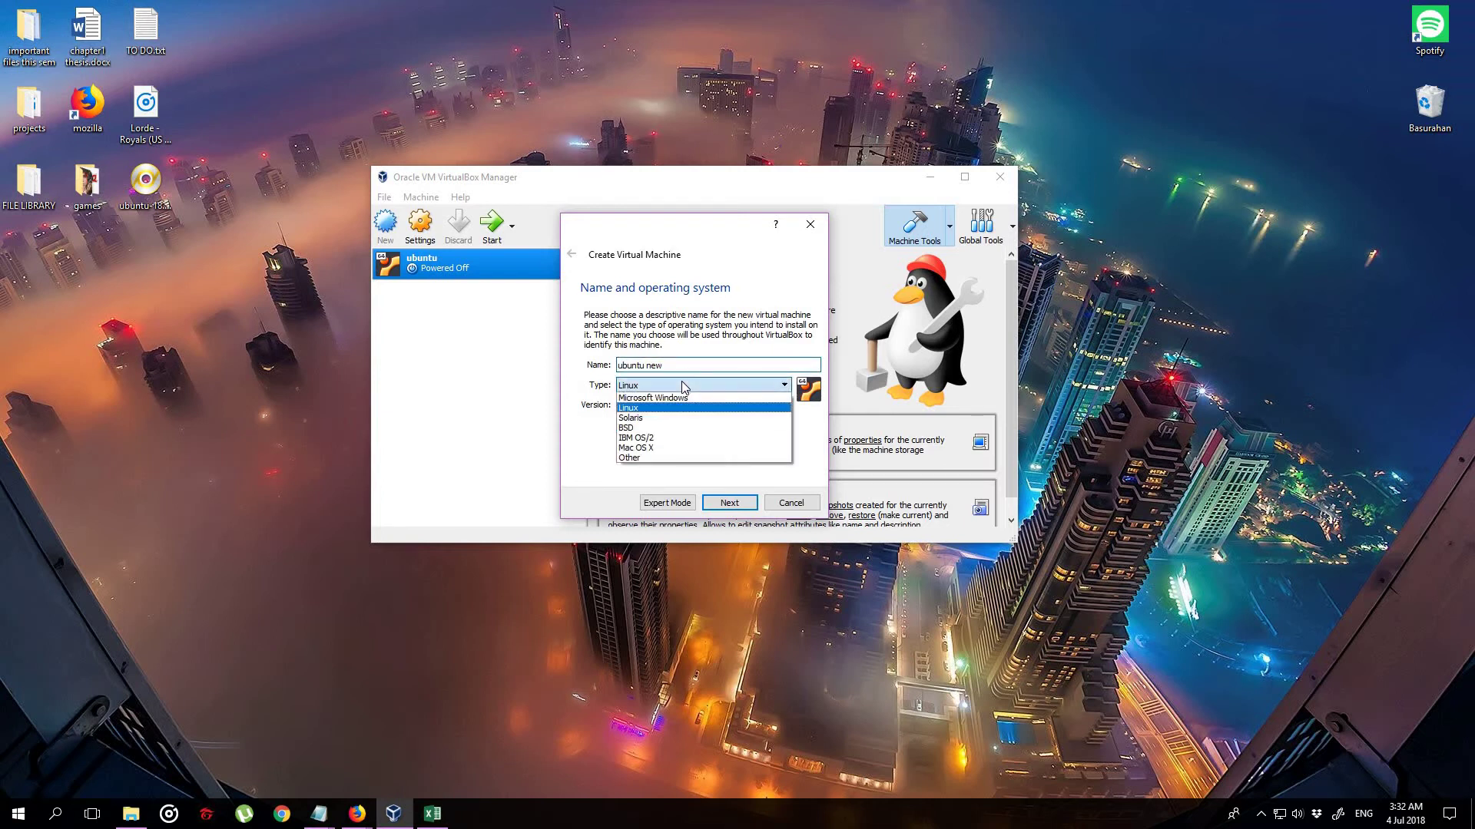
left_click(657, 390)
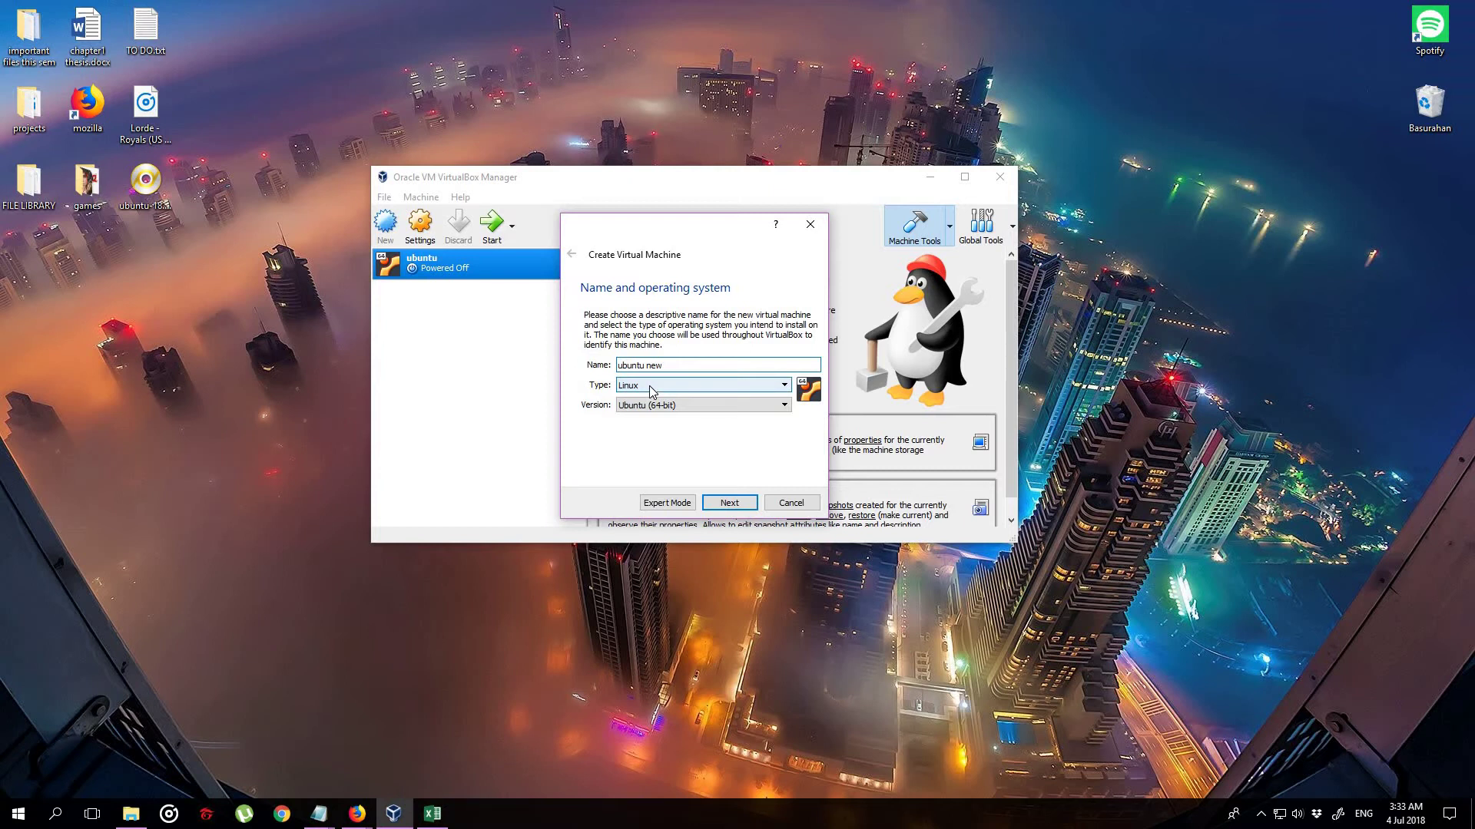
left_click(749, 505)
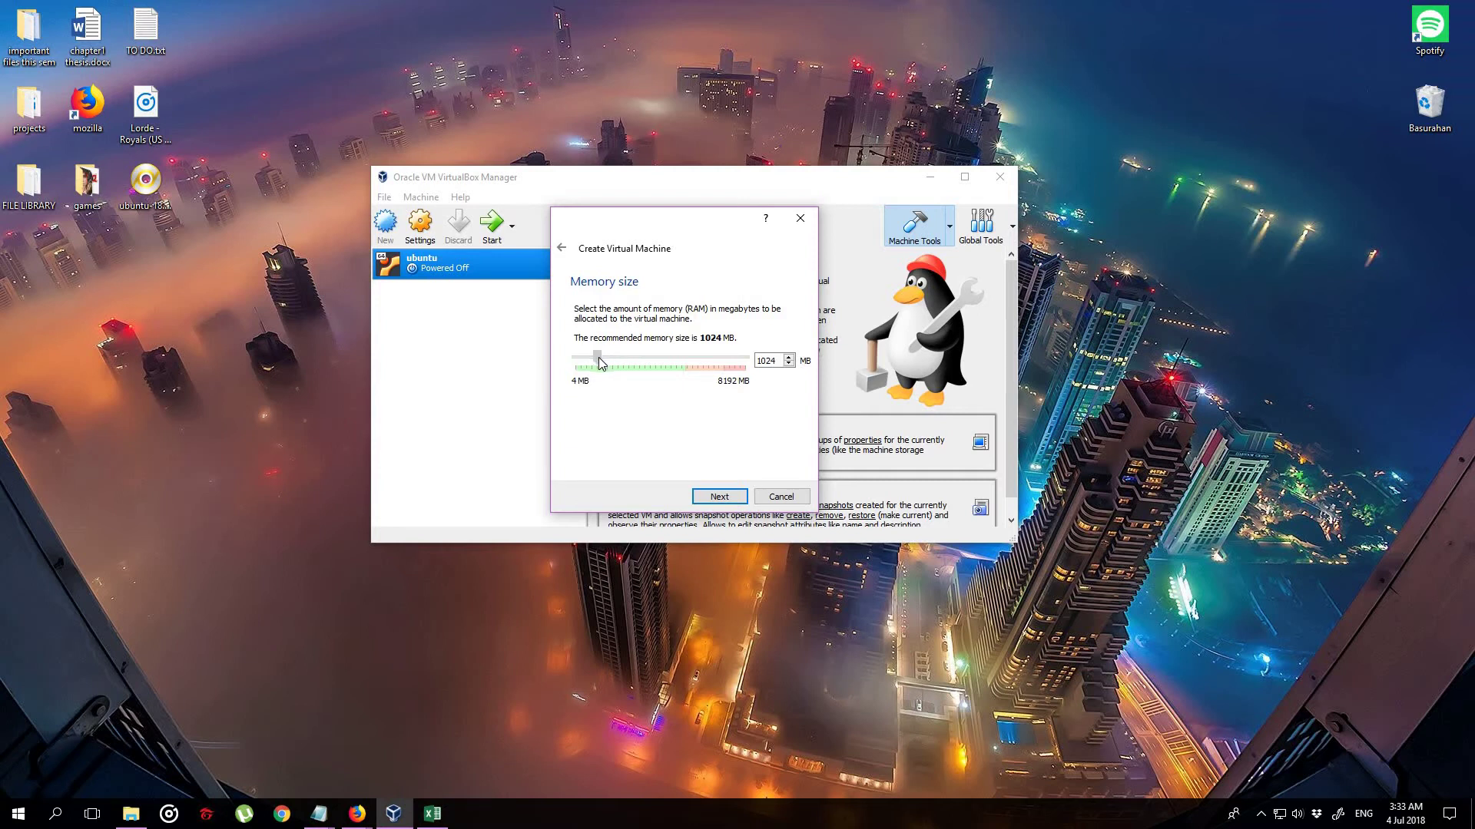
Increase the new virtual machine's memory size and proceed to its hard disk options.
left_click_drag(600, 362, 604, 363)
left_click_drag(603, 359, 619, 360)
left_click(708, 503)
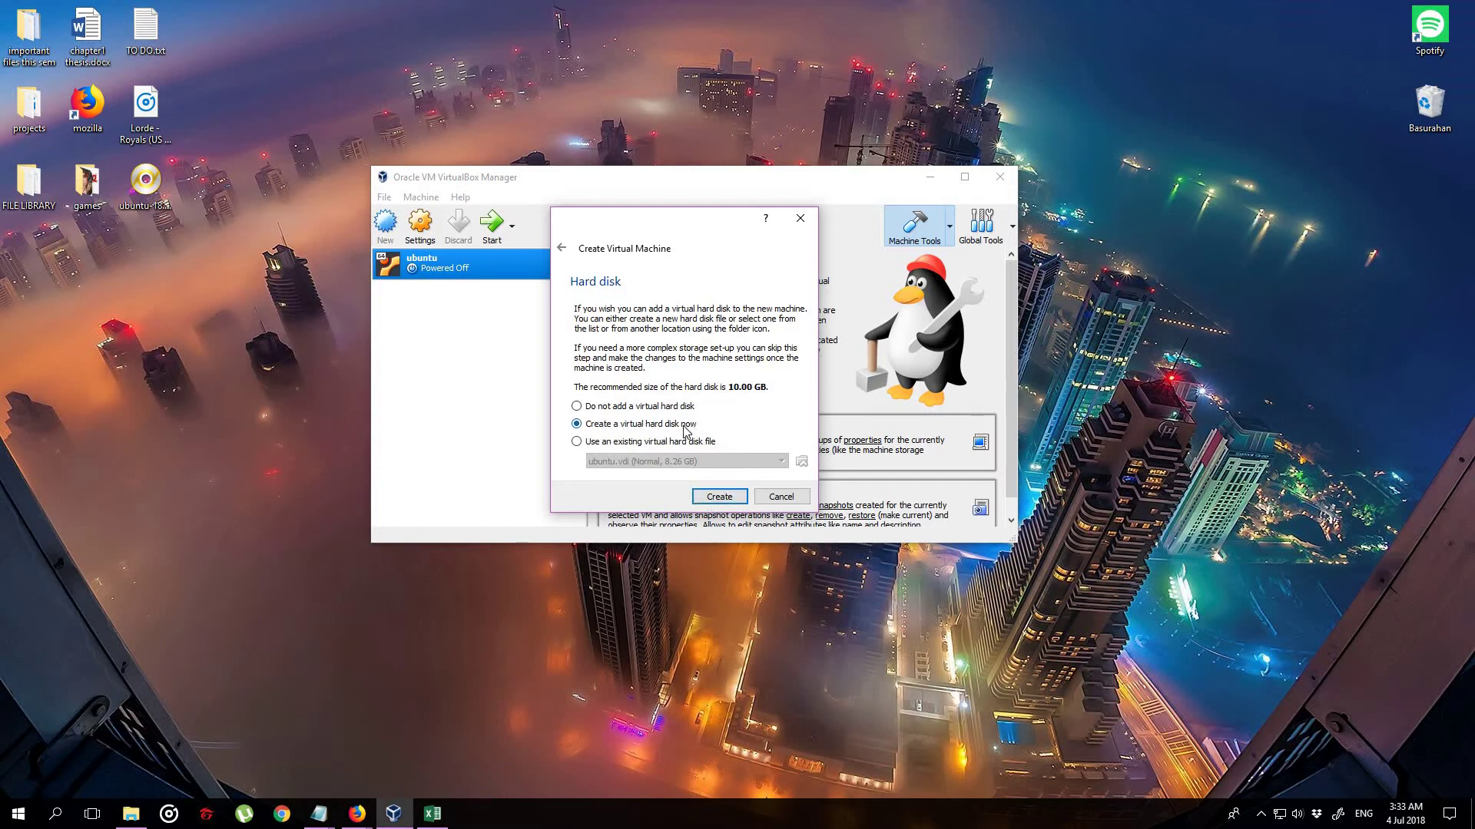
Create a dynamically allocated VDI virtual hard disk of 8.26 GB named "ubuntu new" for the virtual machine.
left_click(714, 498)
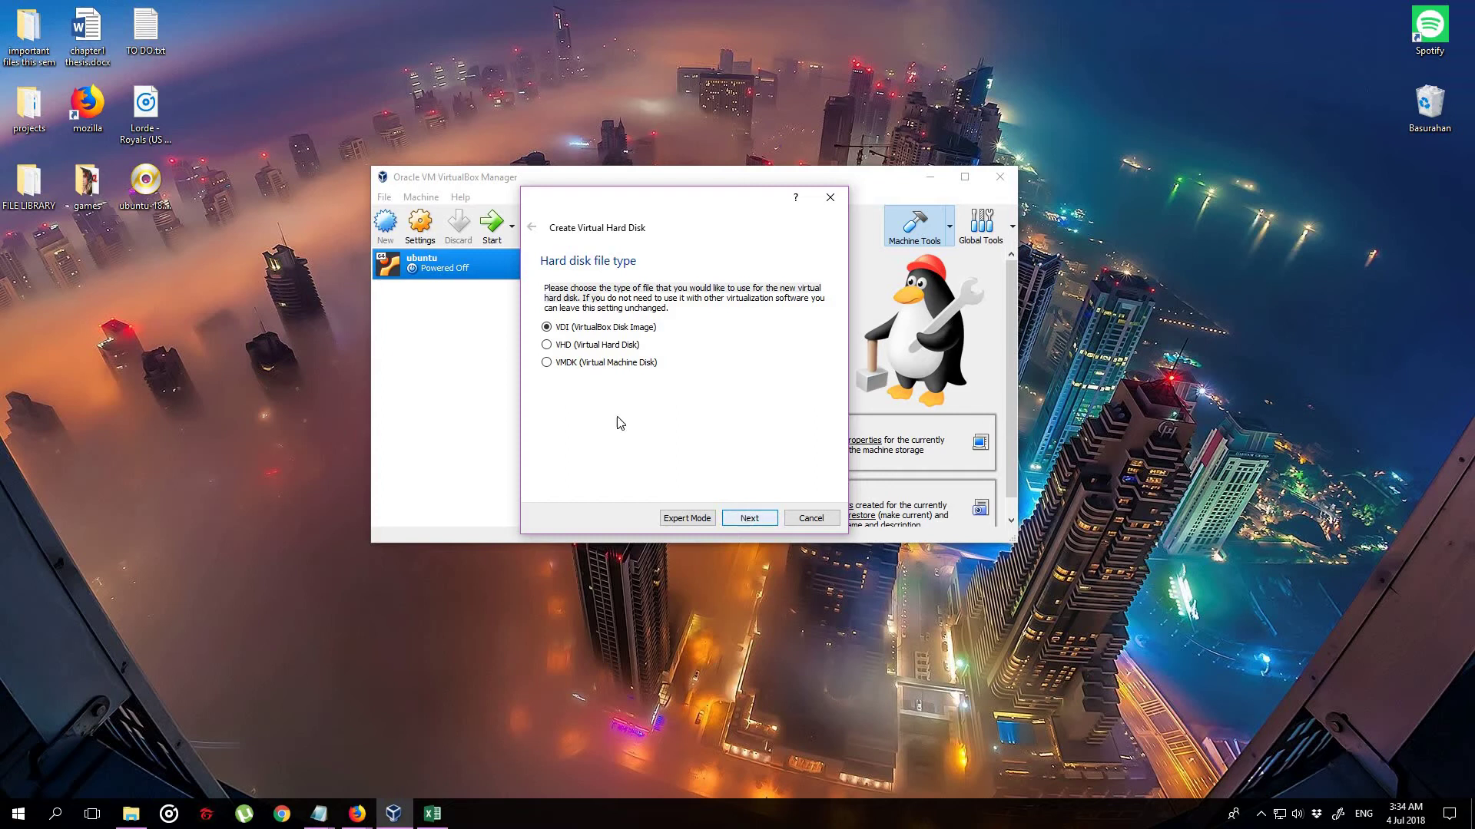
left_click(751, 523)
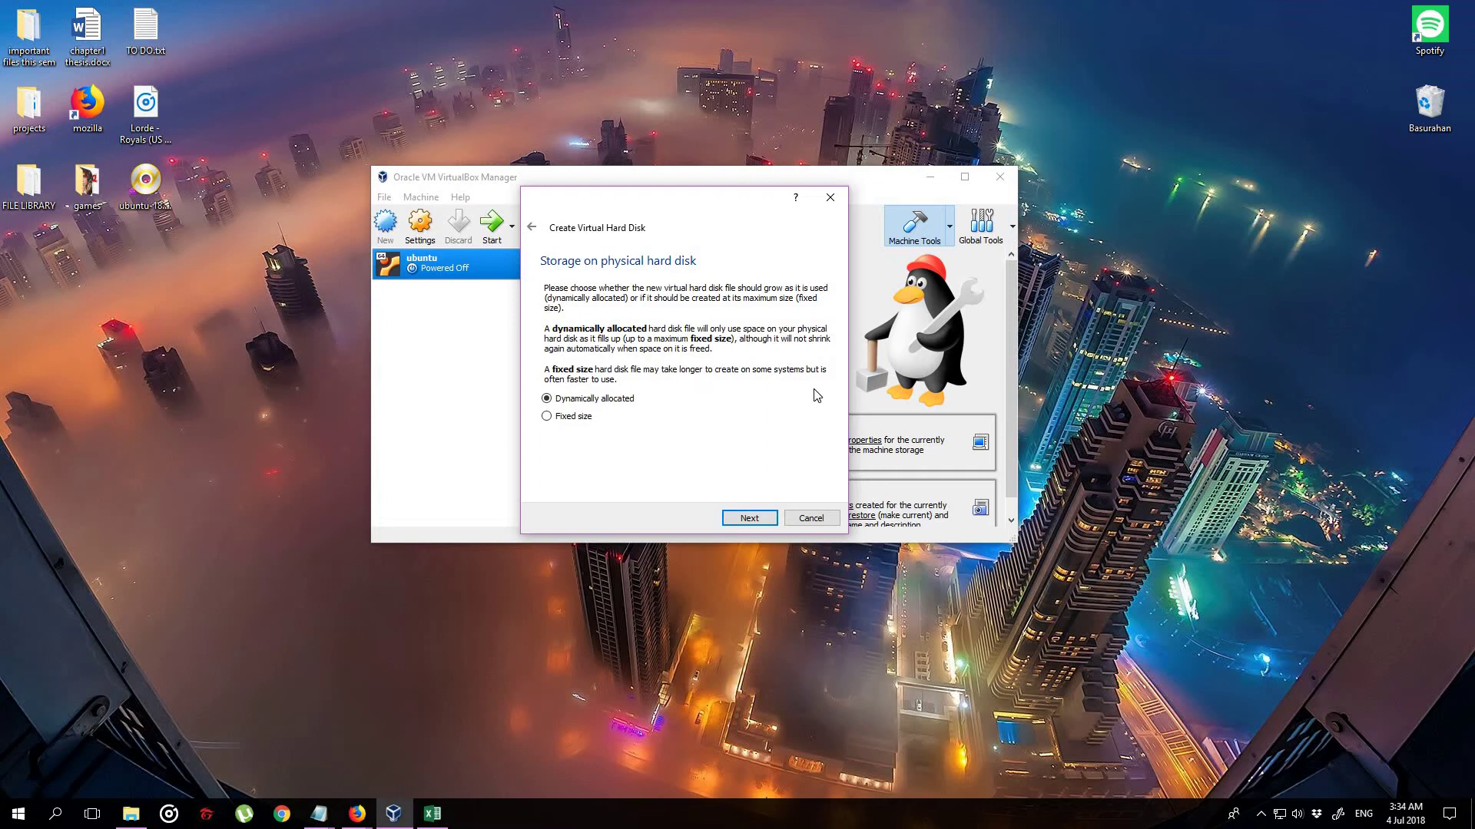
left_click(749, 519)
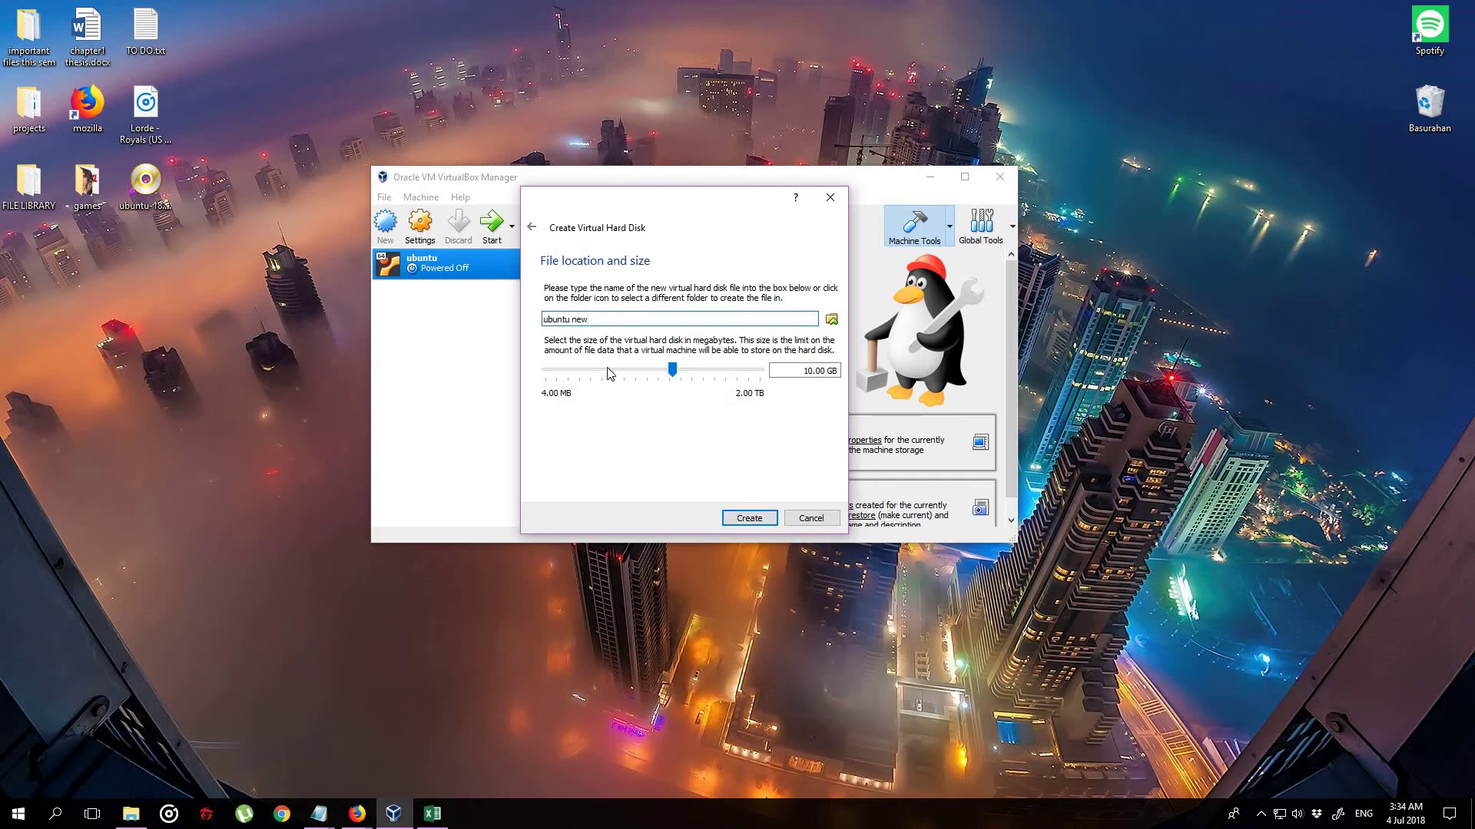
left_click_drag(676, 373, 669, 382)
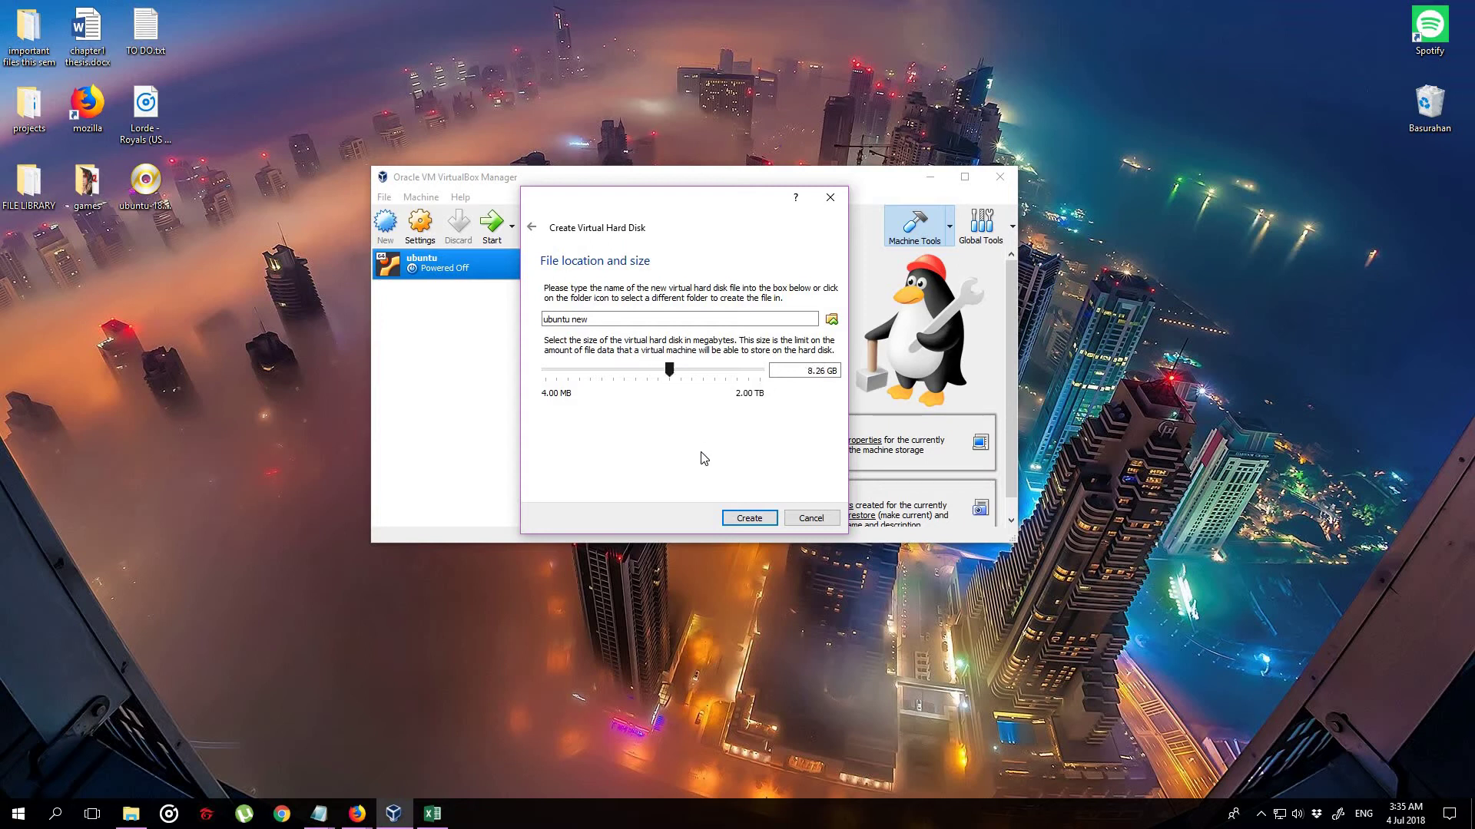
left_click(746, 518)
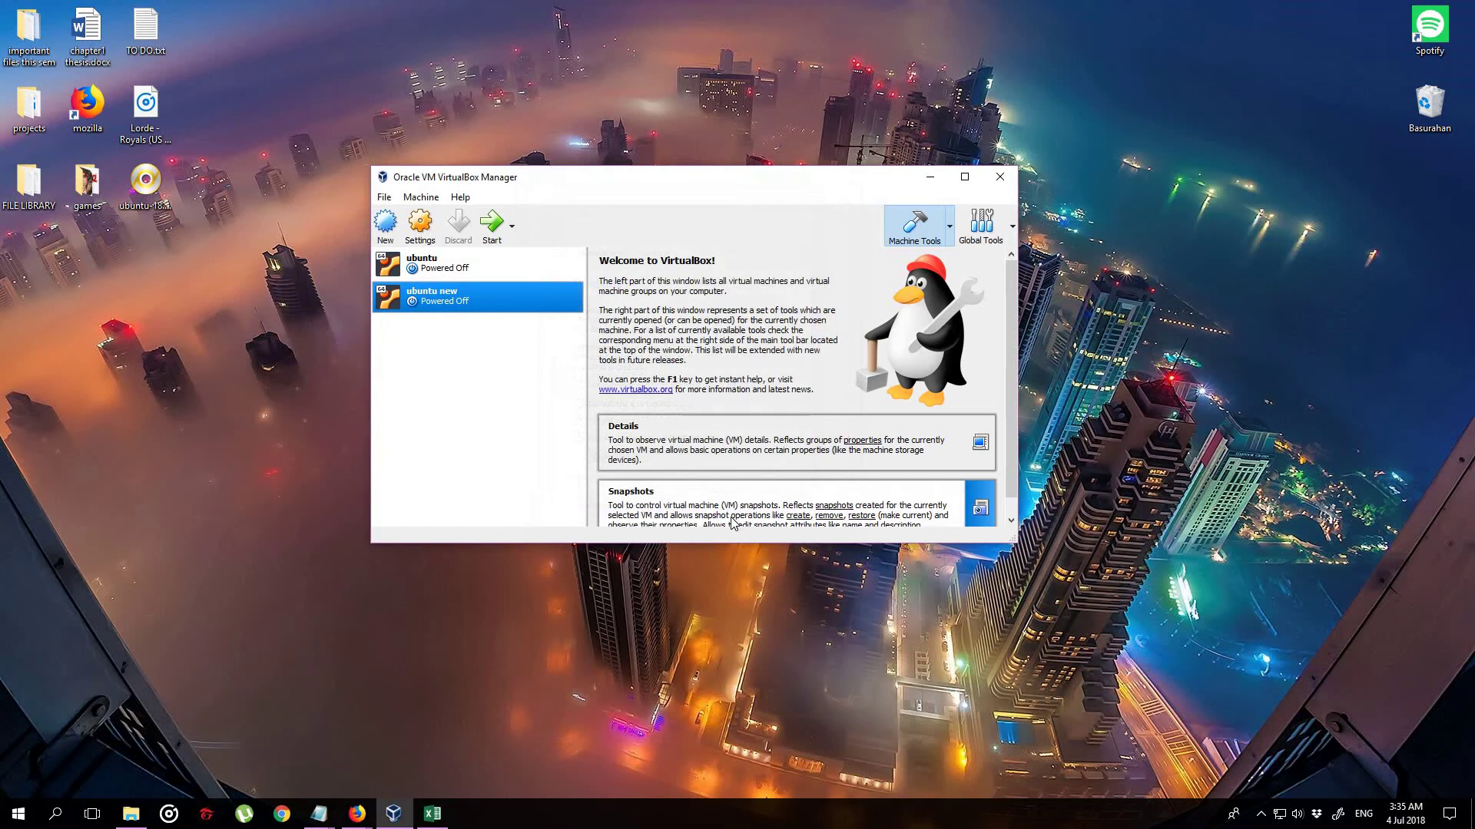
Attach ubuntu-18.04-desktop-amd64.iso from the Desktop to the empty IDE optical drive in the "ubuntu new" machine's storage settings and save.
right_click(469, 295)
left_click(499, 303)
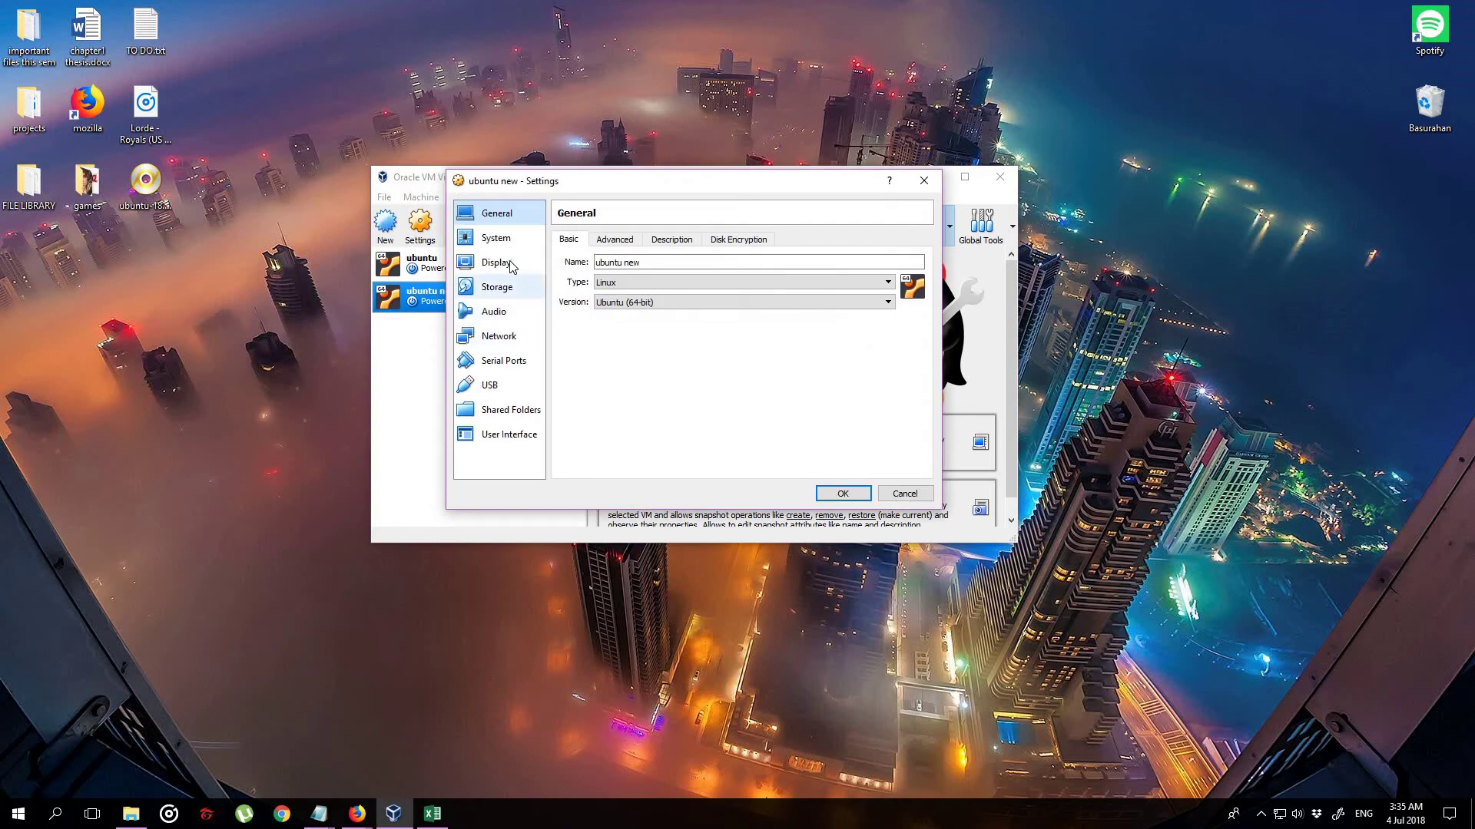
left_click(503, 291)
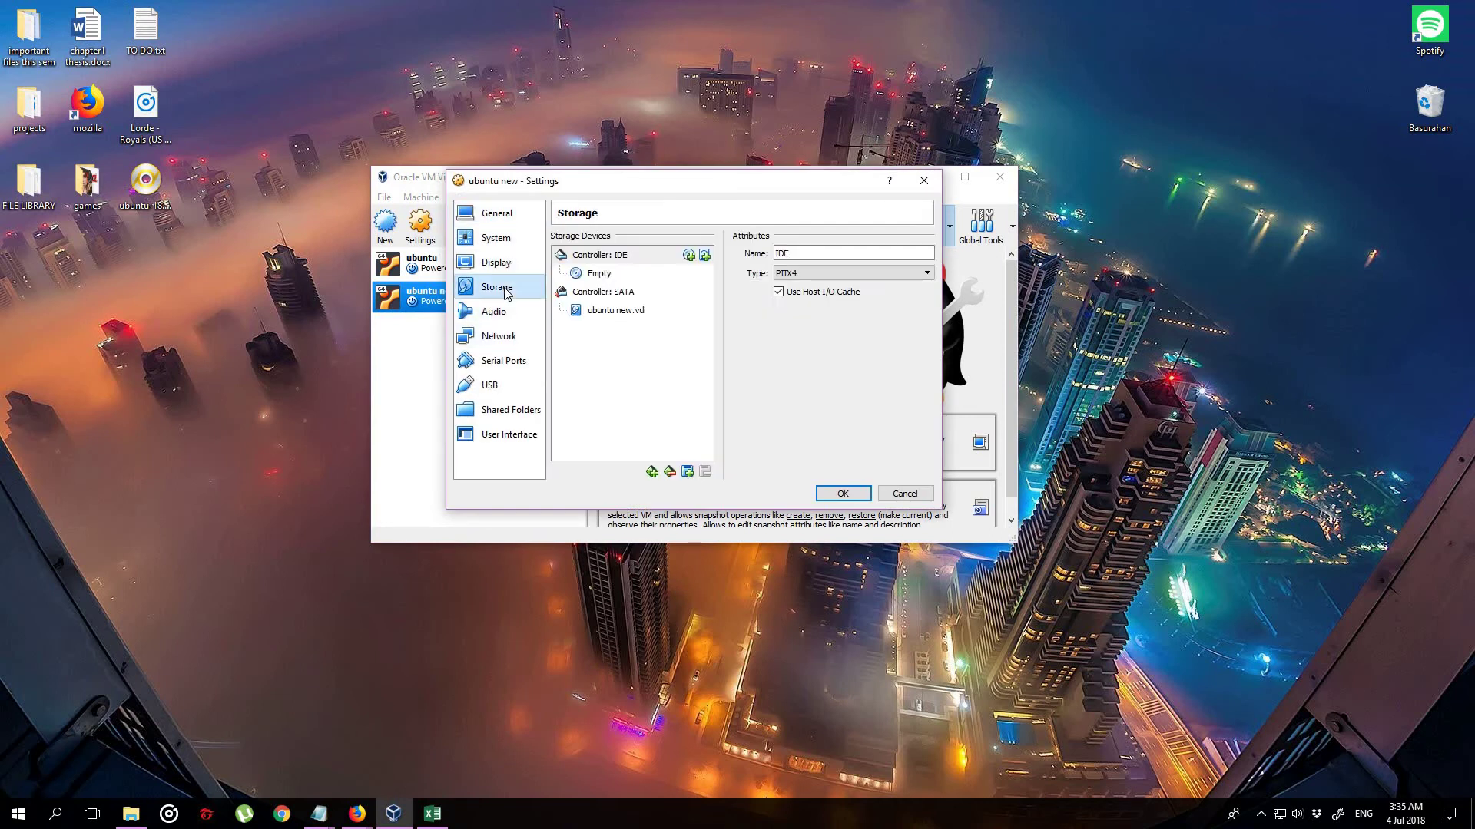
left_click(617, 277)
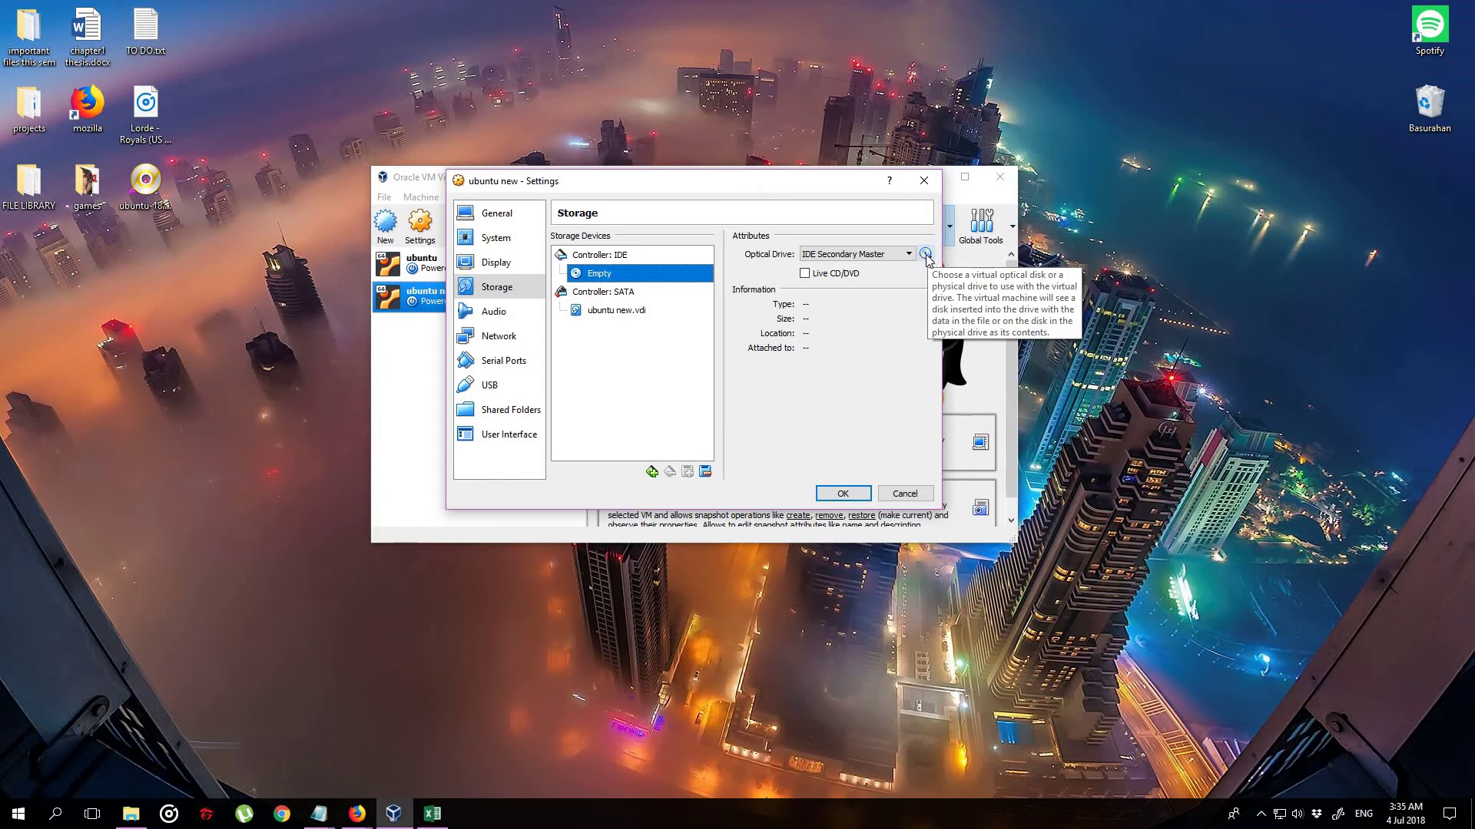
left_click(926, 256)
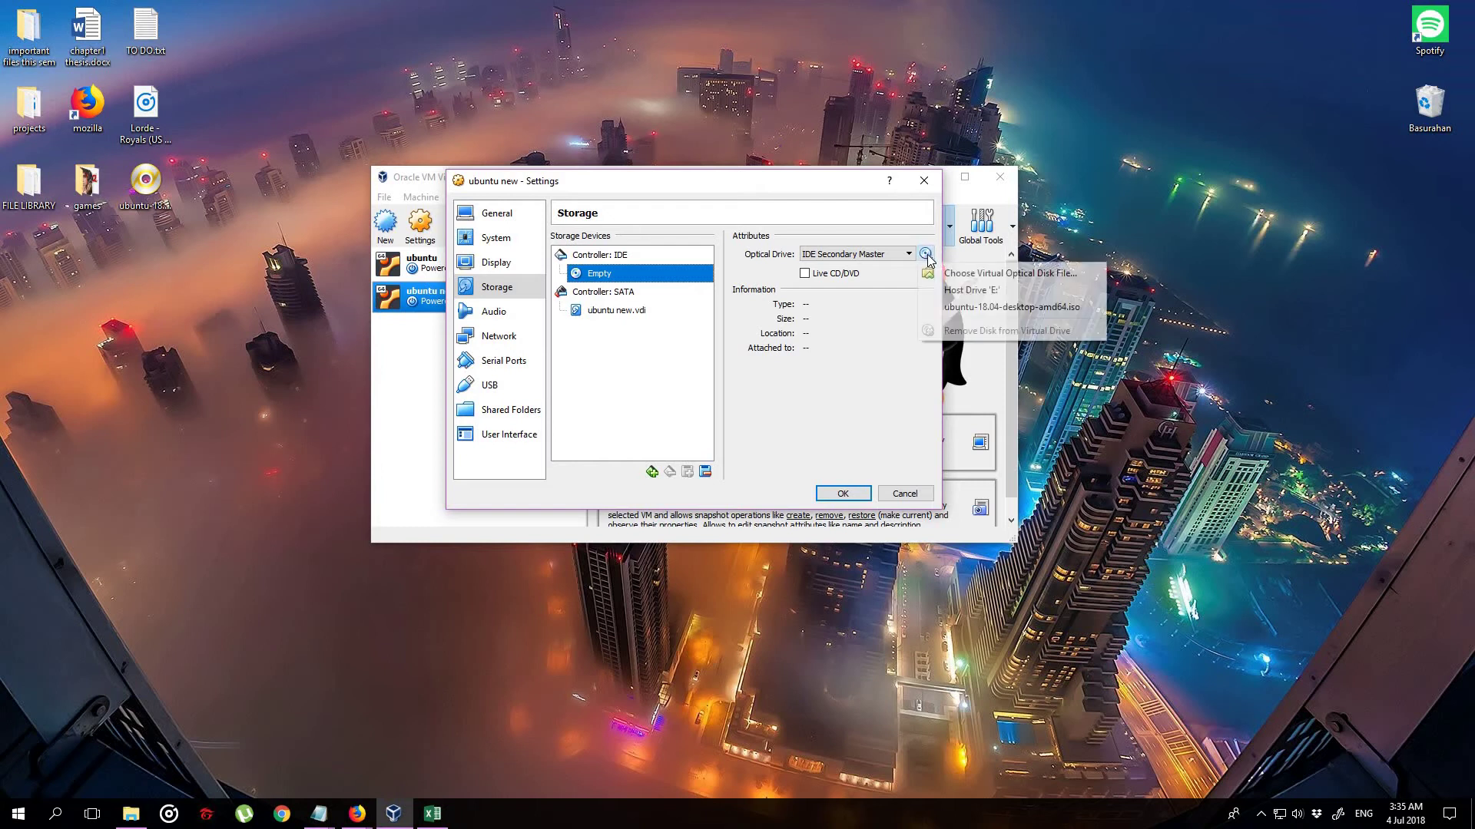
left_click(950, 273)
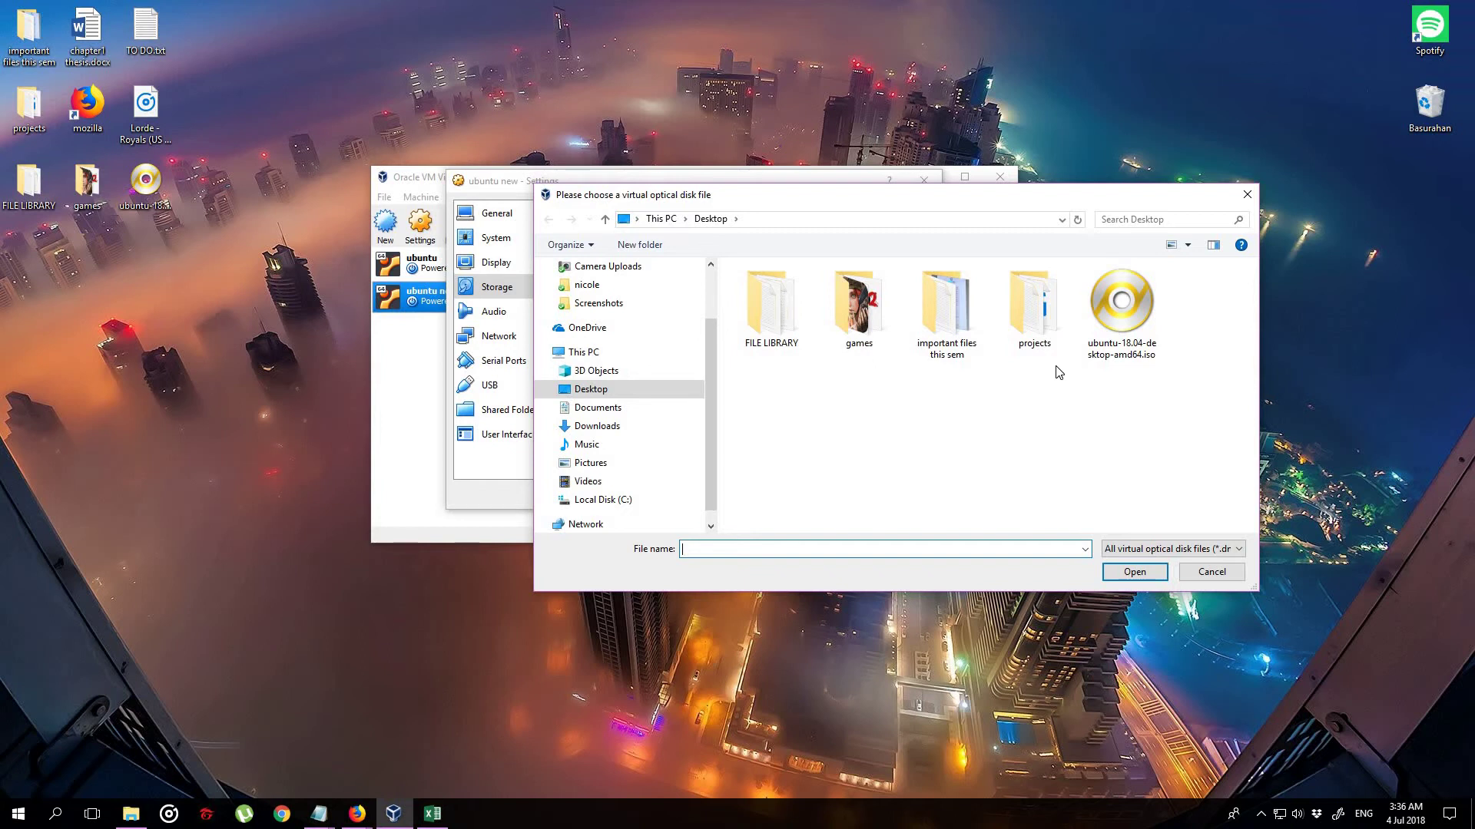
double_click(1121, 350)
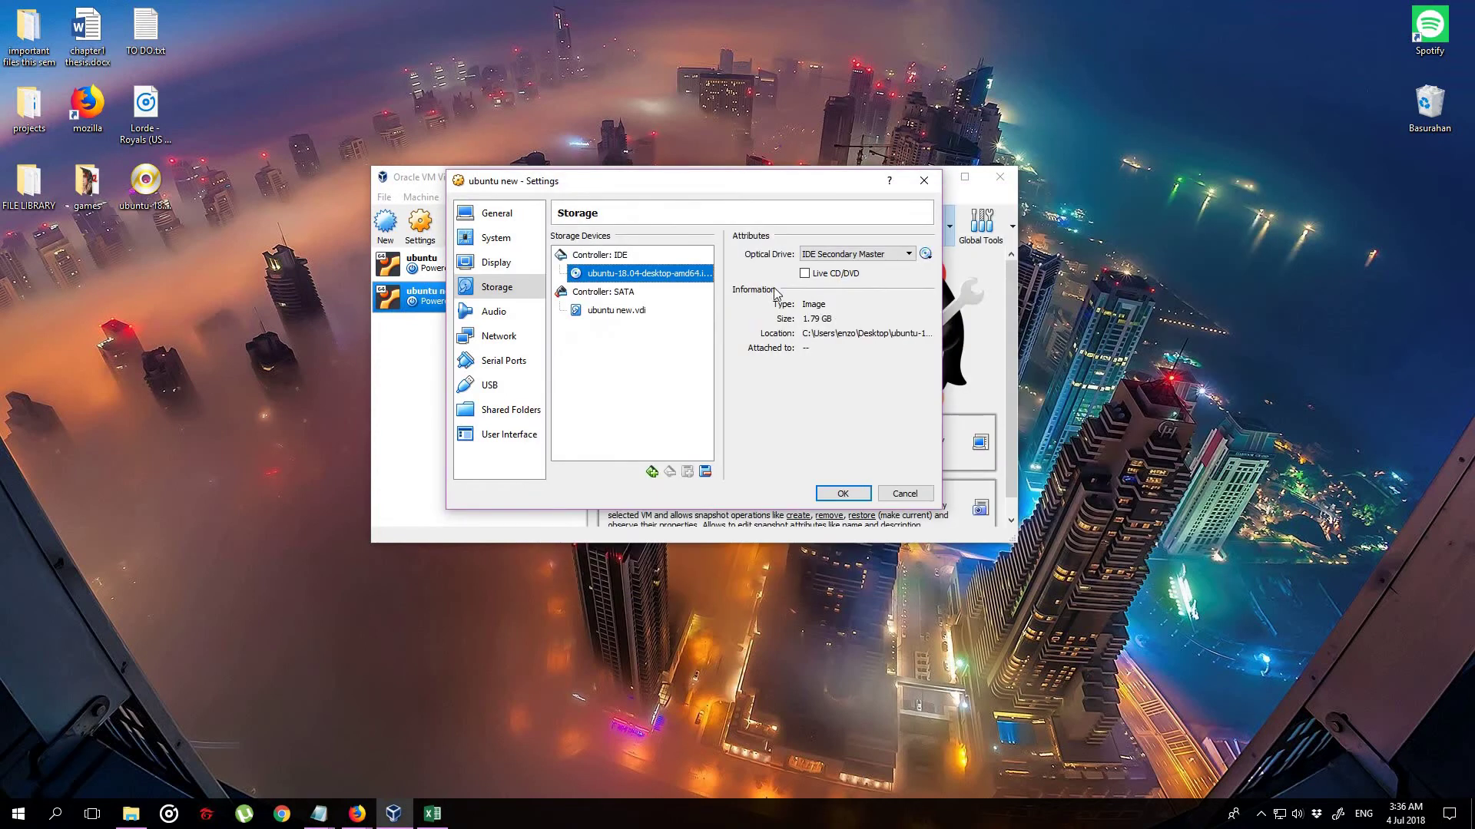
left_click(860, 499)
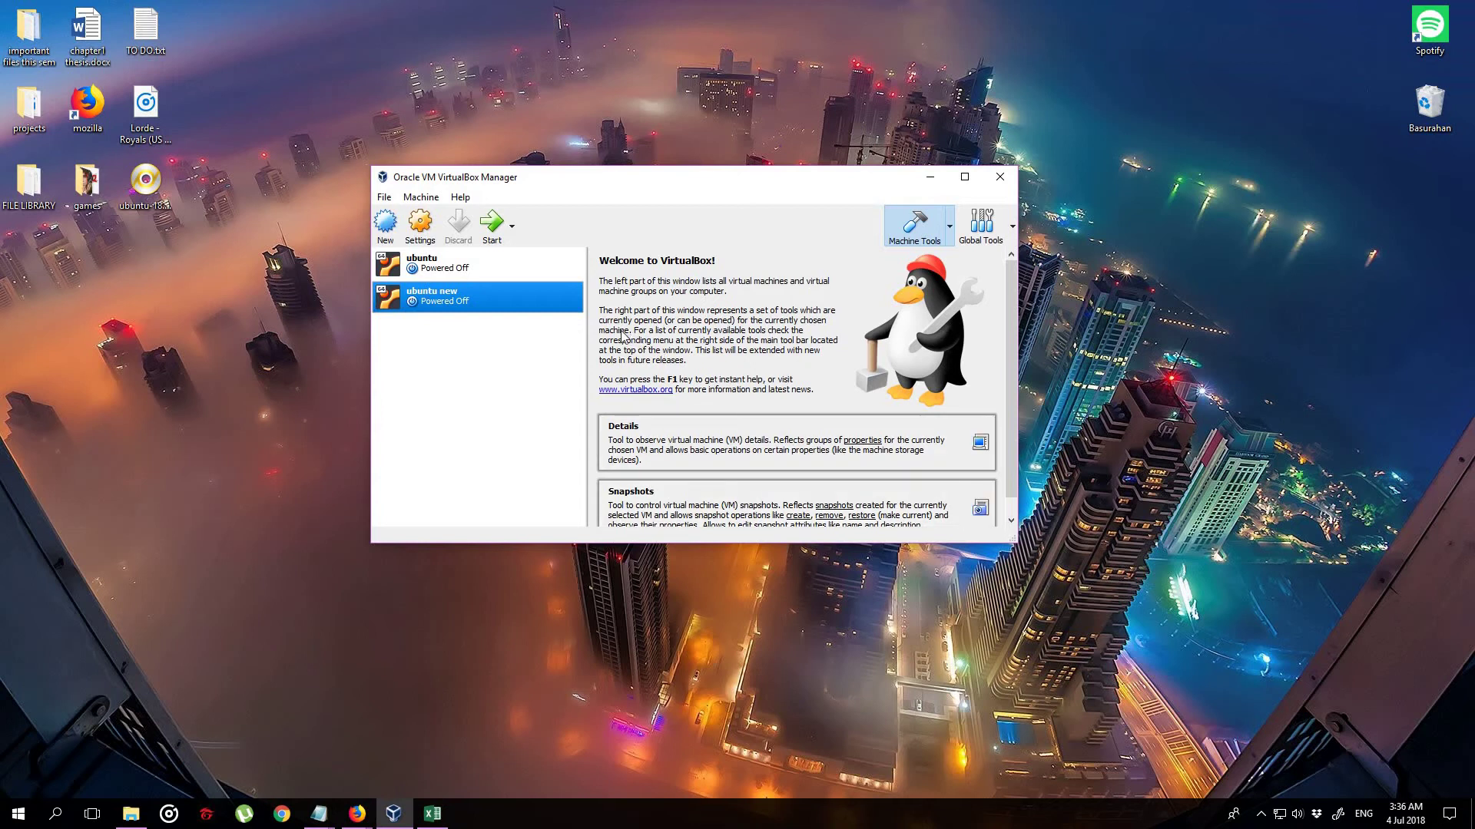
Start the "ubuntu new" virtual machine and choose to install Ubuntu from its welcome screen.
left_click(559, 278)
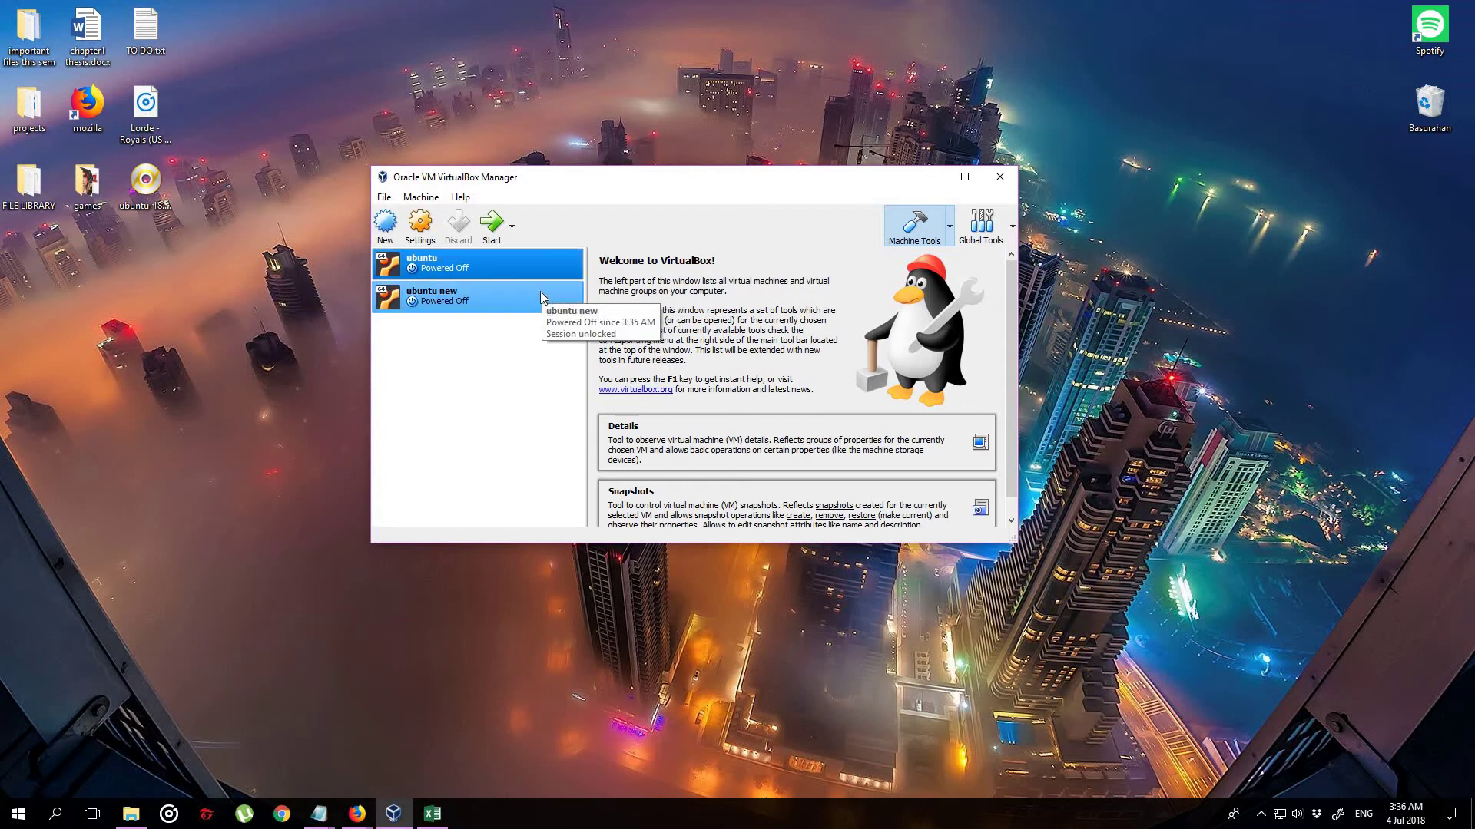
left_click(540, 292)
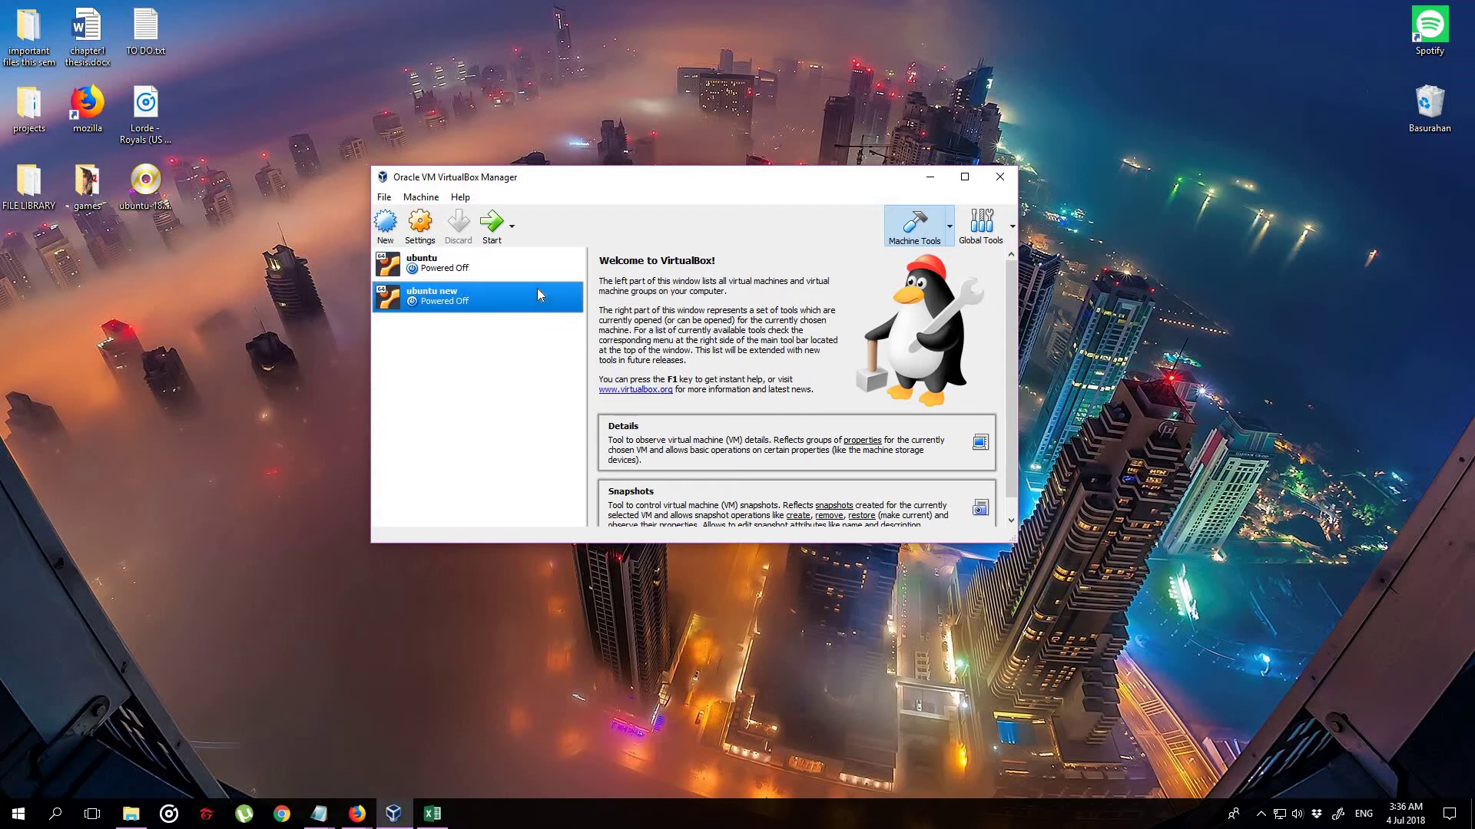
left_click(499, 223)
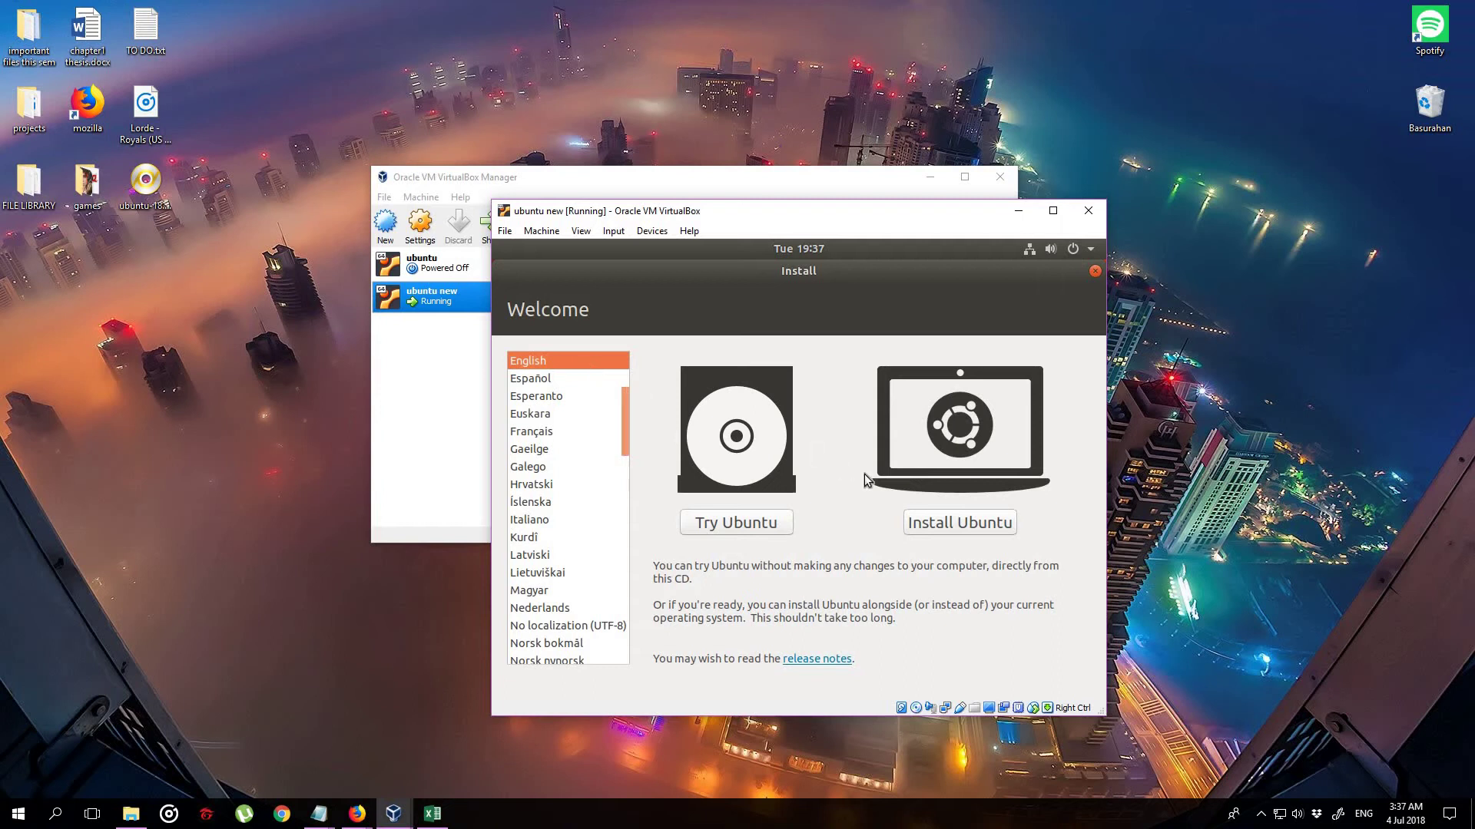
left_click(946, 525)
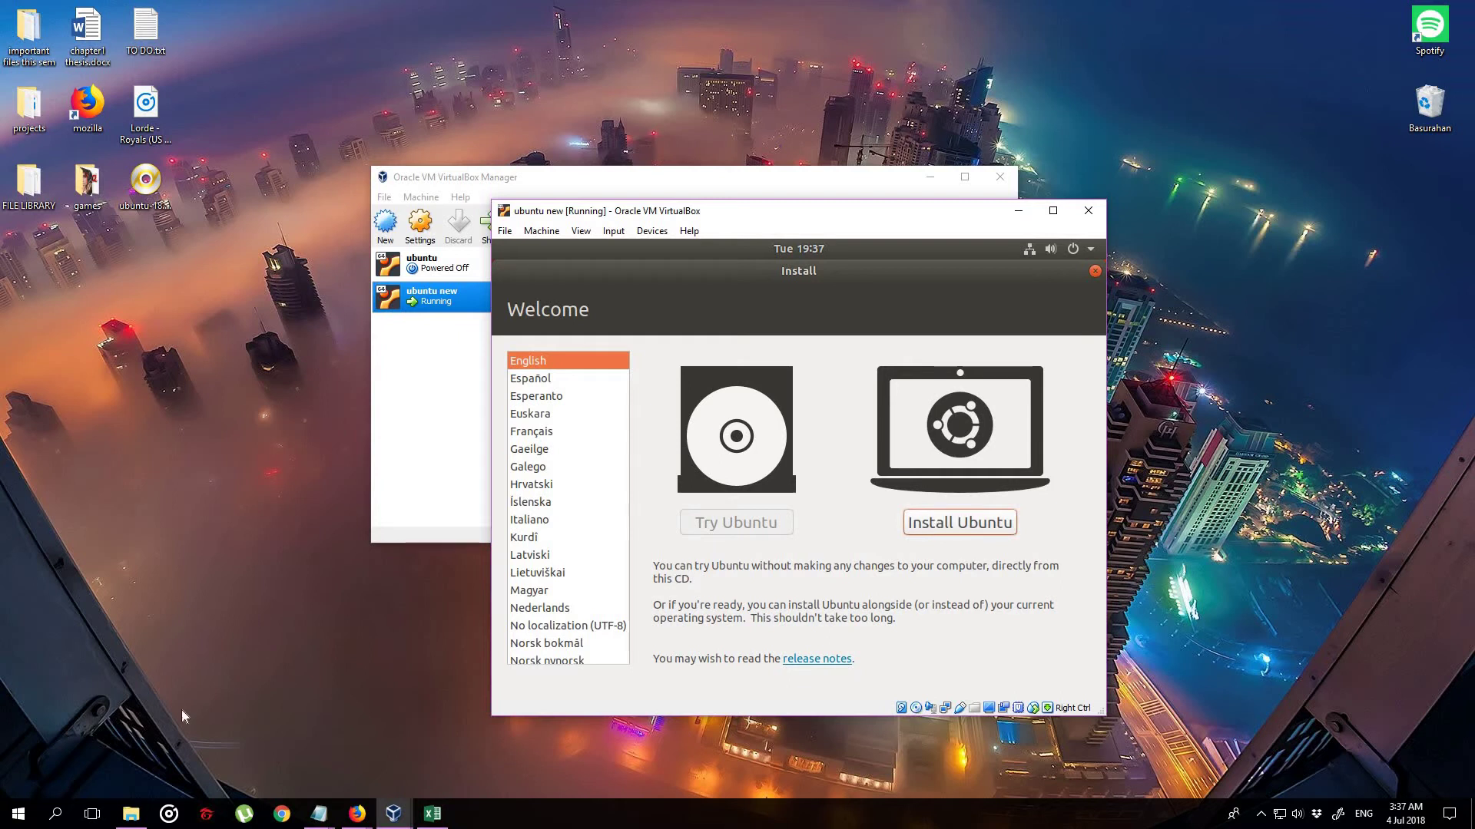
left_click(129, 811)
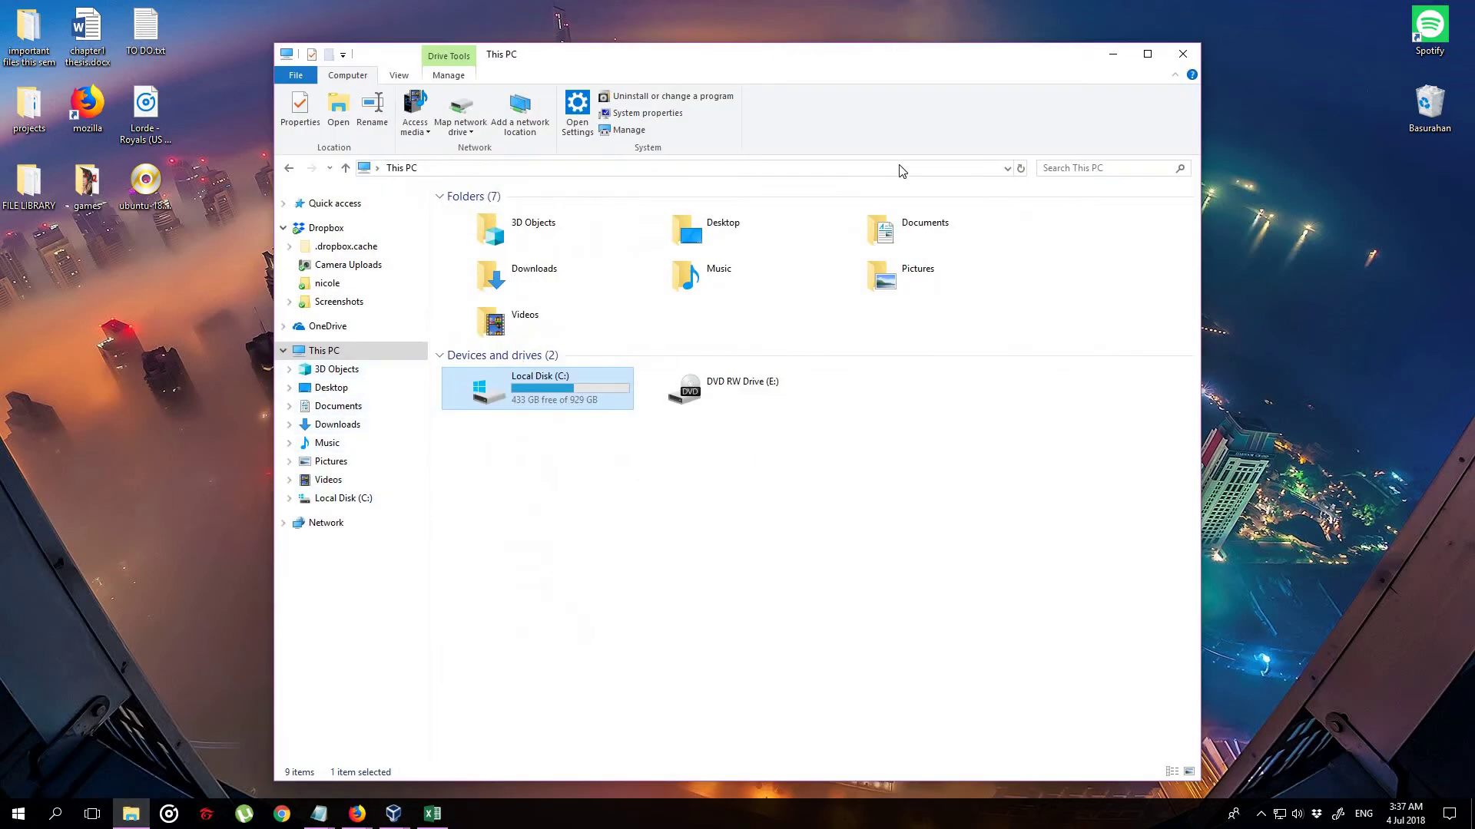
left_click(1107, 57)
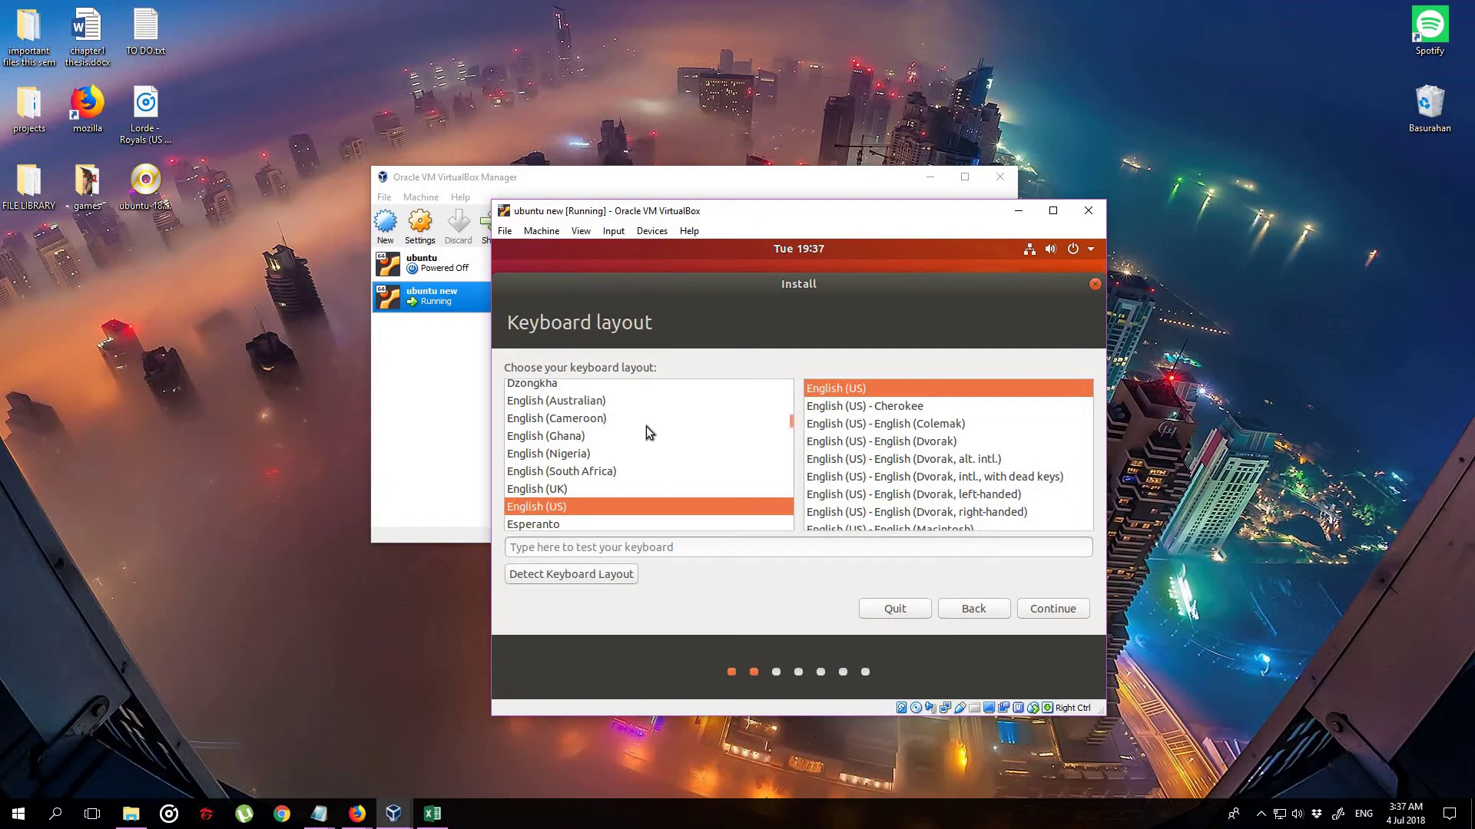
Accept the English (US) keyboard layout and the normal installation with updates downloaded while installing.
scroll(791, 422, "down", 3)
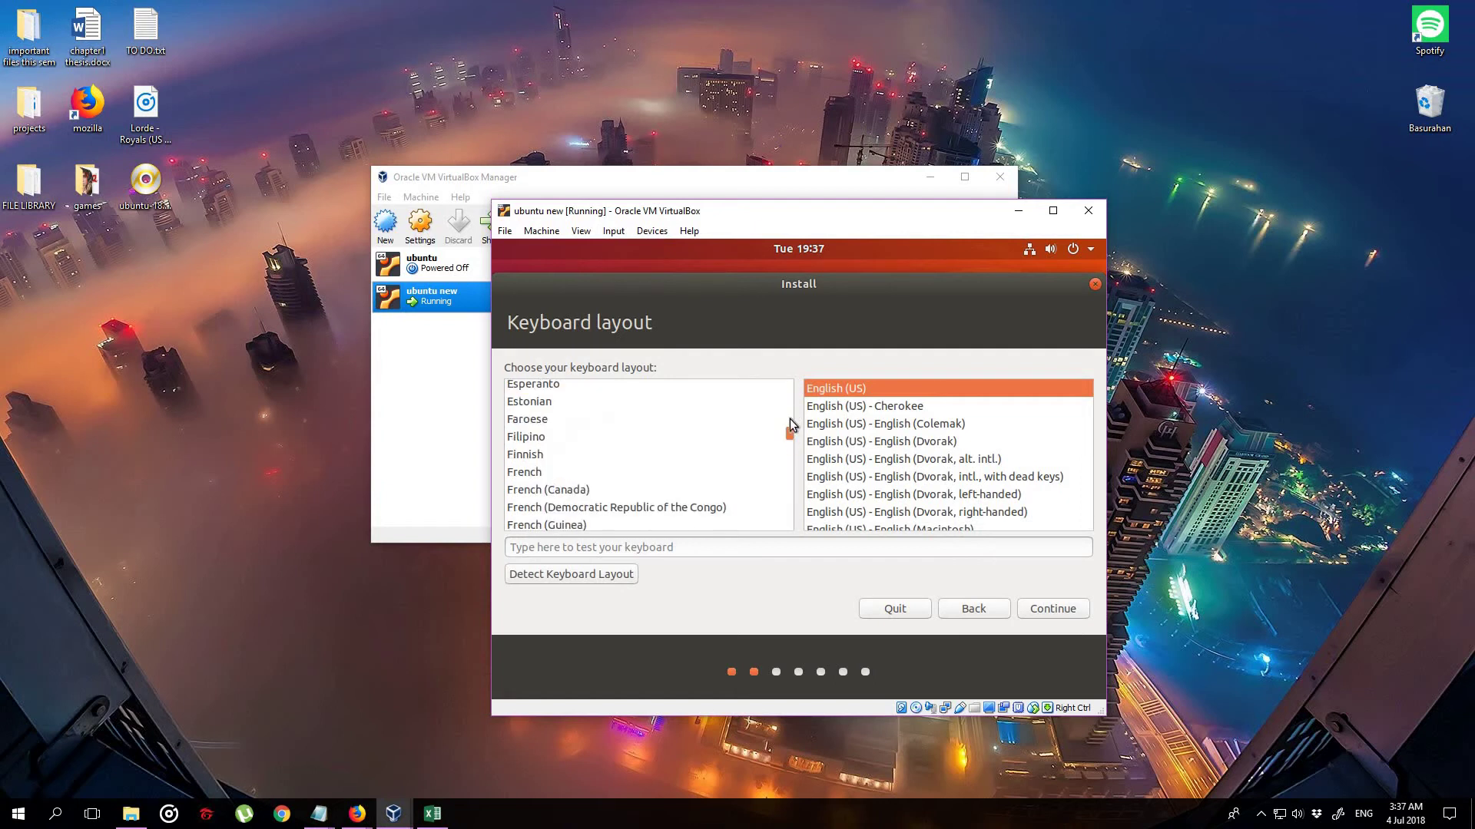
scroll(791, 423, "up", 5)
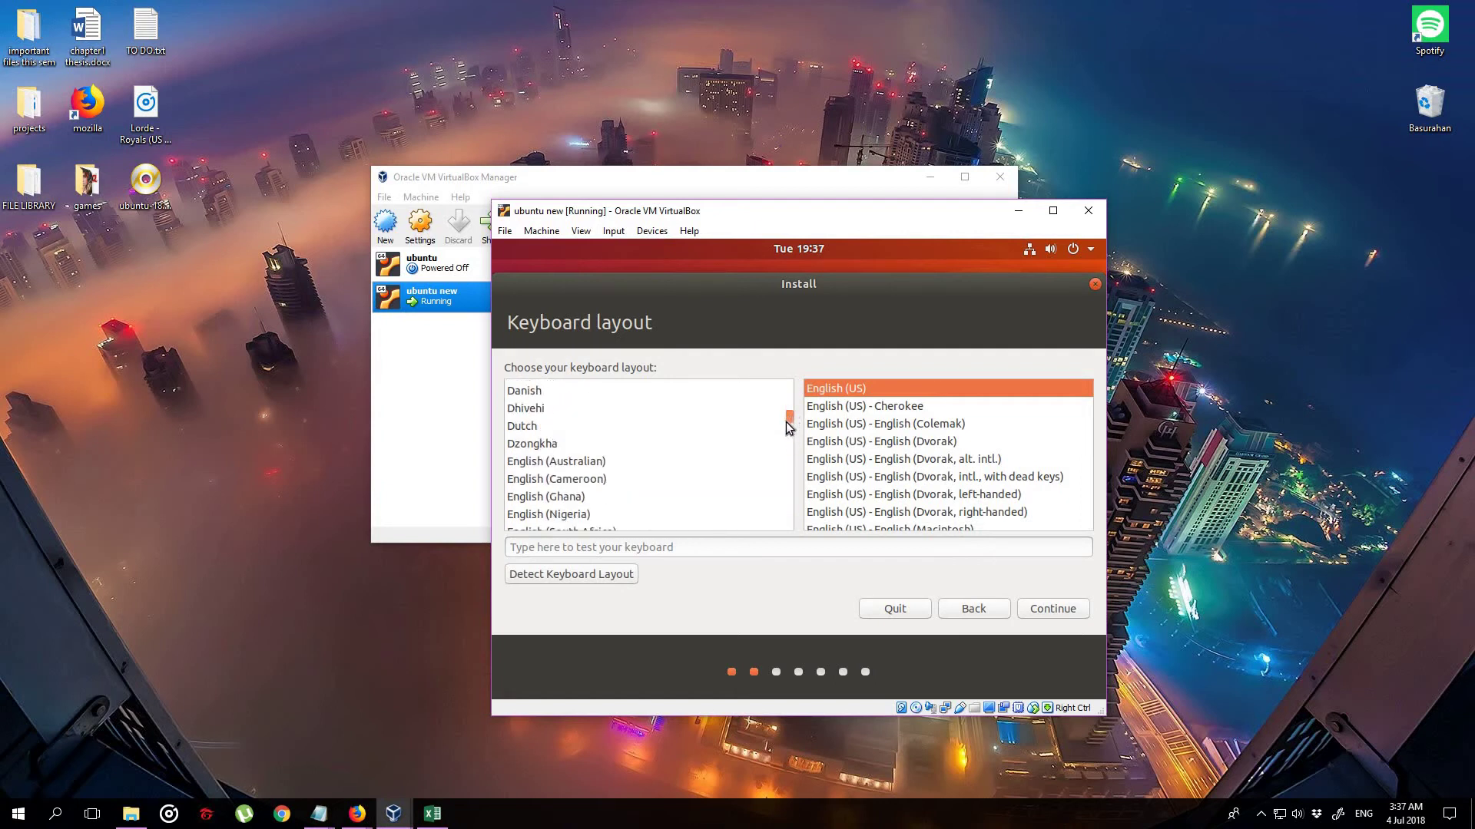
left_click(1044, 613)
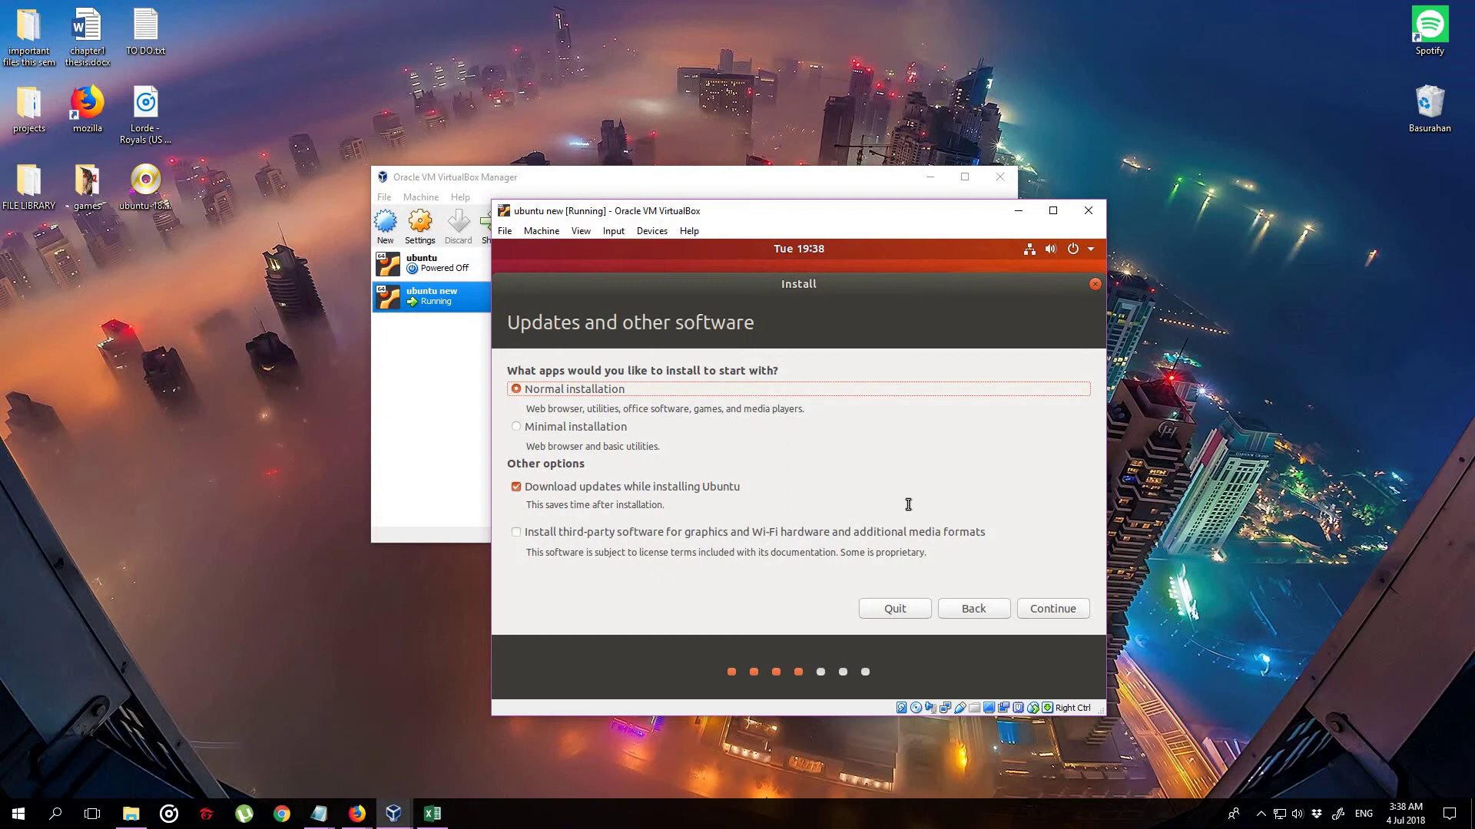
left_click(1063, 611)
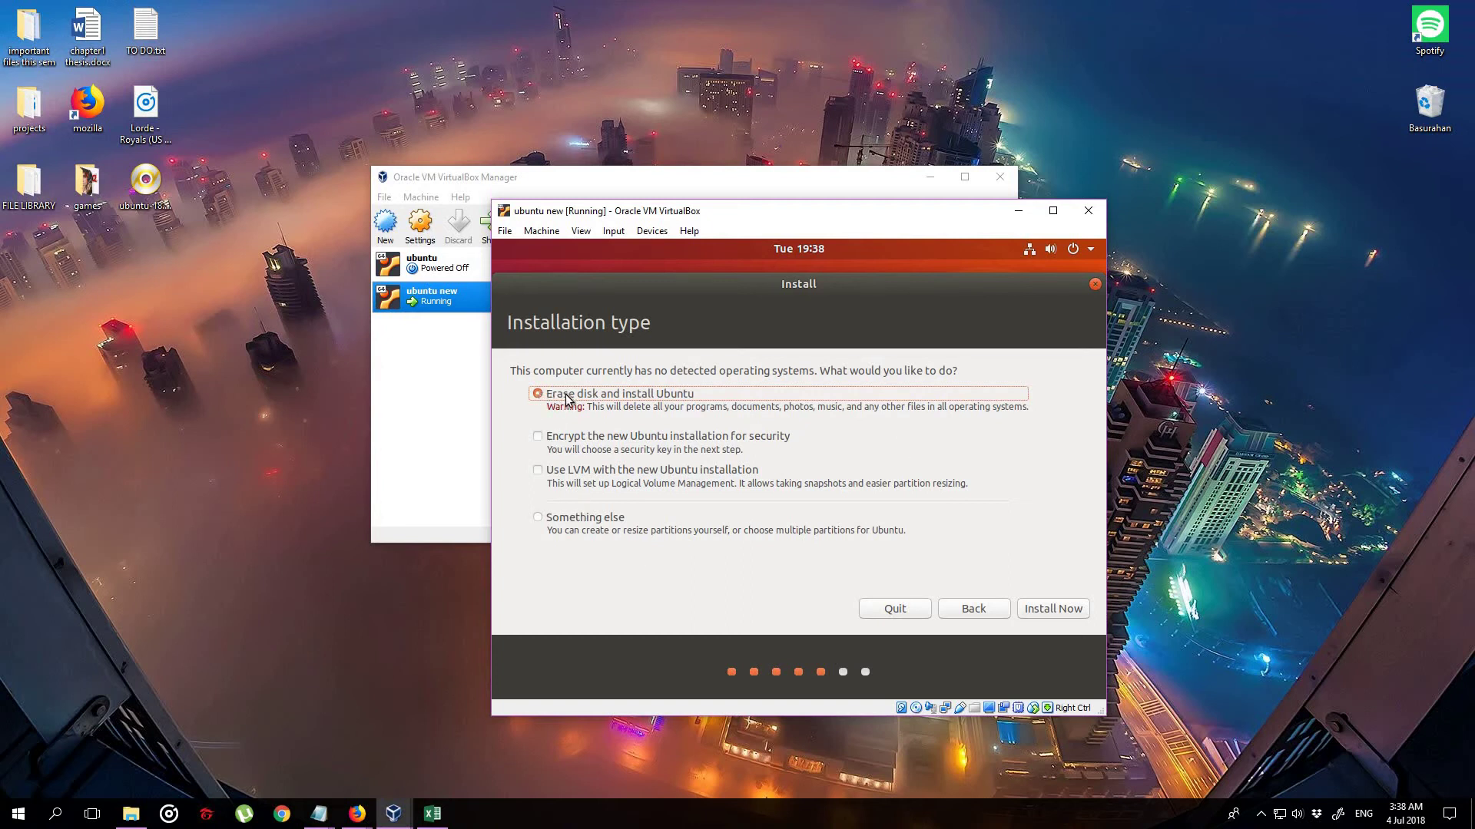
Erase the disk and install Ubuntu, confirming that the partition changes are written to the disks.
left_click(1063, 610)
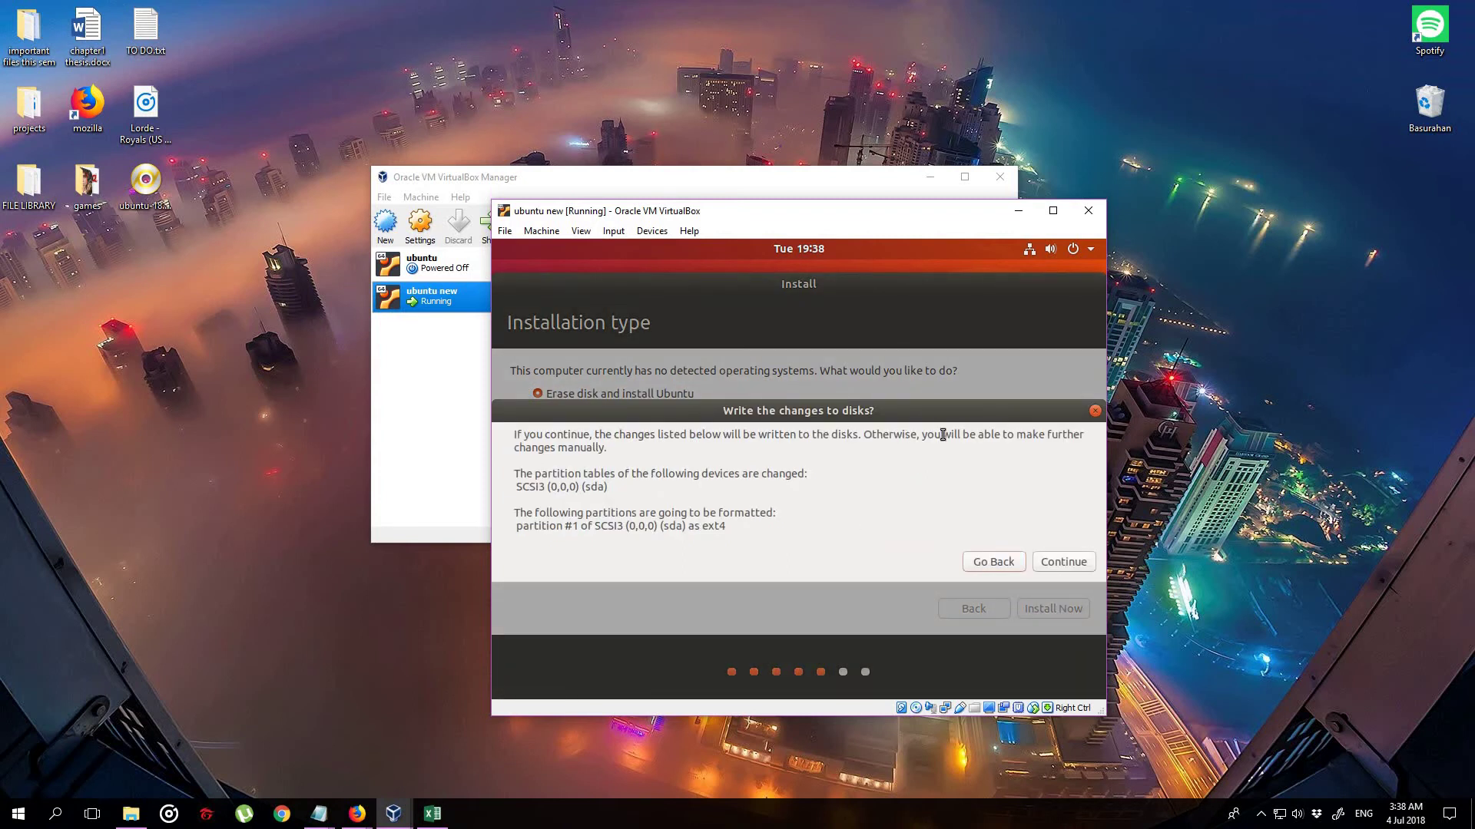
left_click_drag(943, 434, 1016, 496)
left_click(1057, 561)
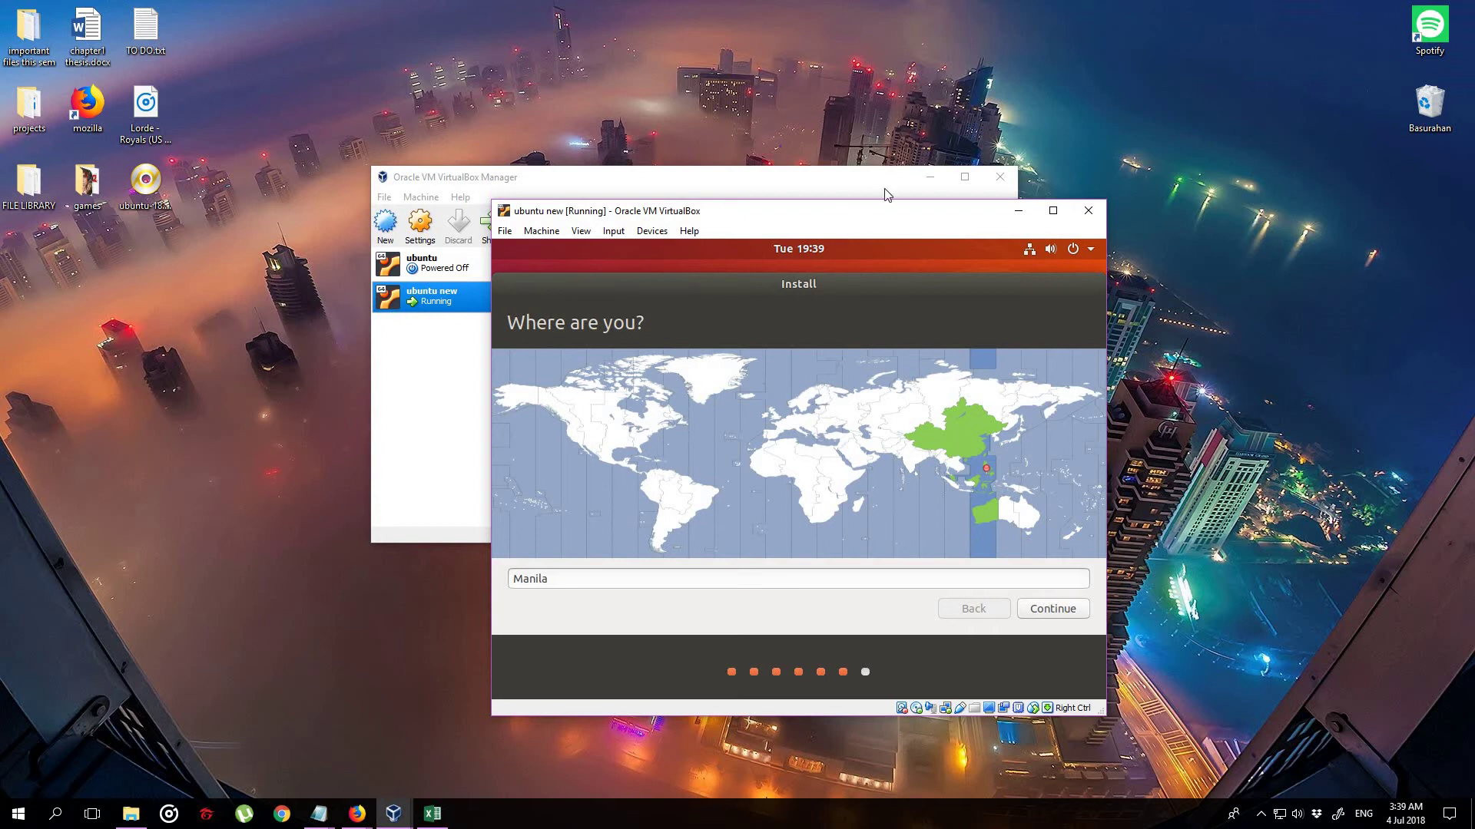
Minimize the VirtualBox Manager window and confirm Manila as the location for the Ubuntu installation.
left_click(919, 176)
left_click(922, 176)
left_click_drag(851, 213, 811, 194)
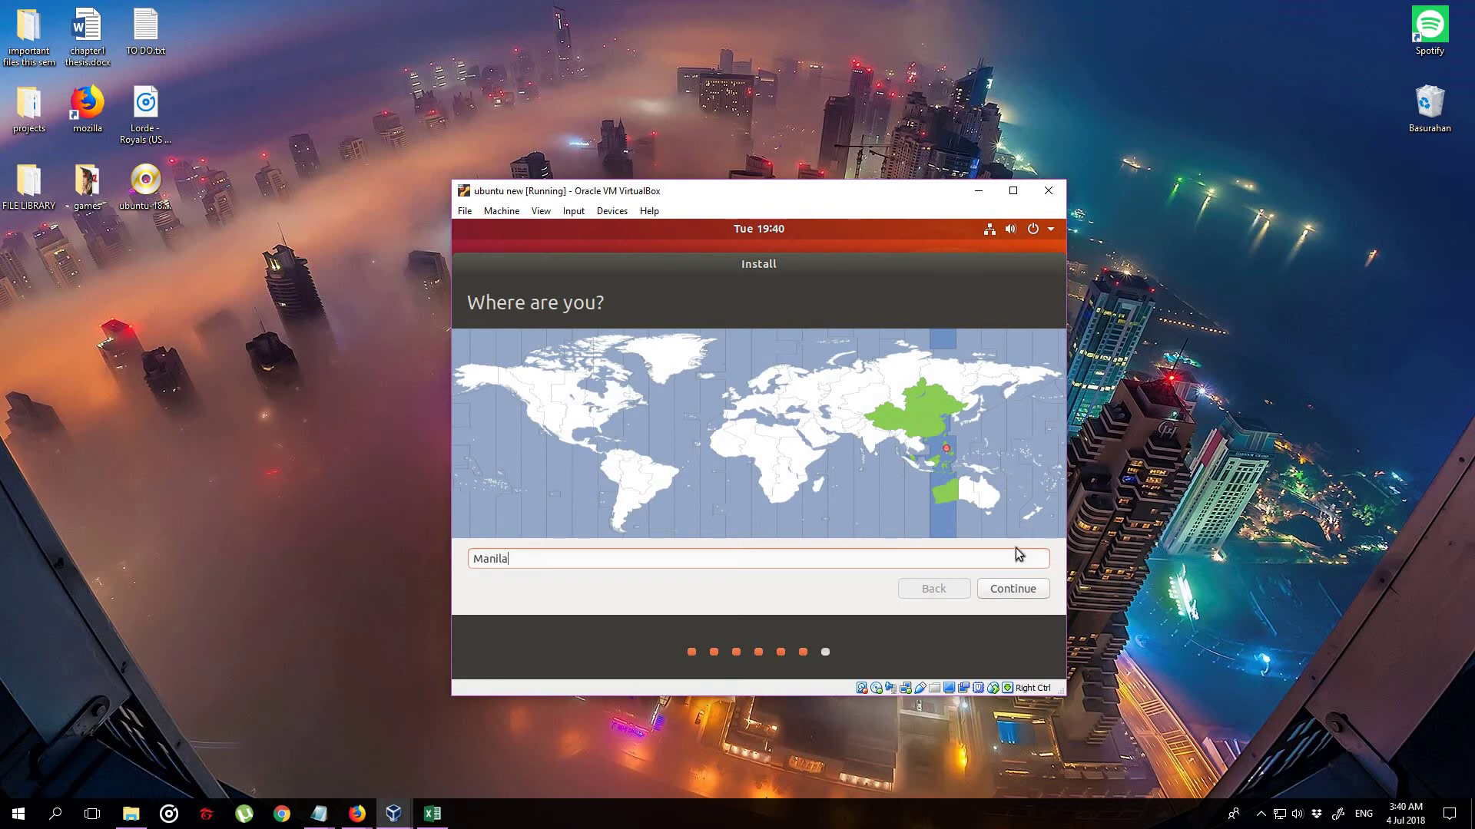
left_click(1018, 594)
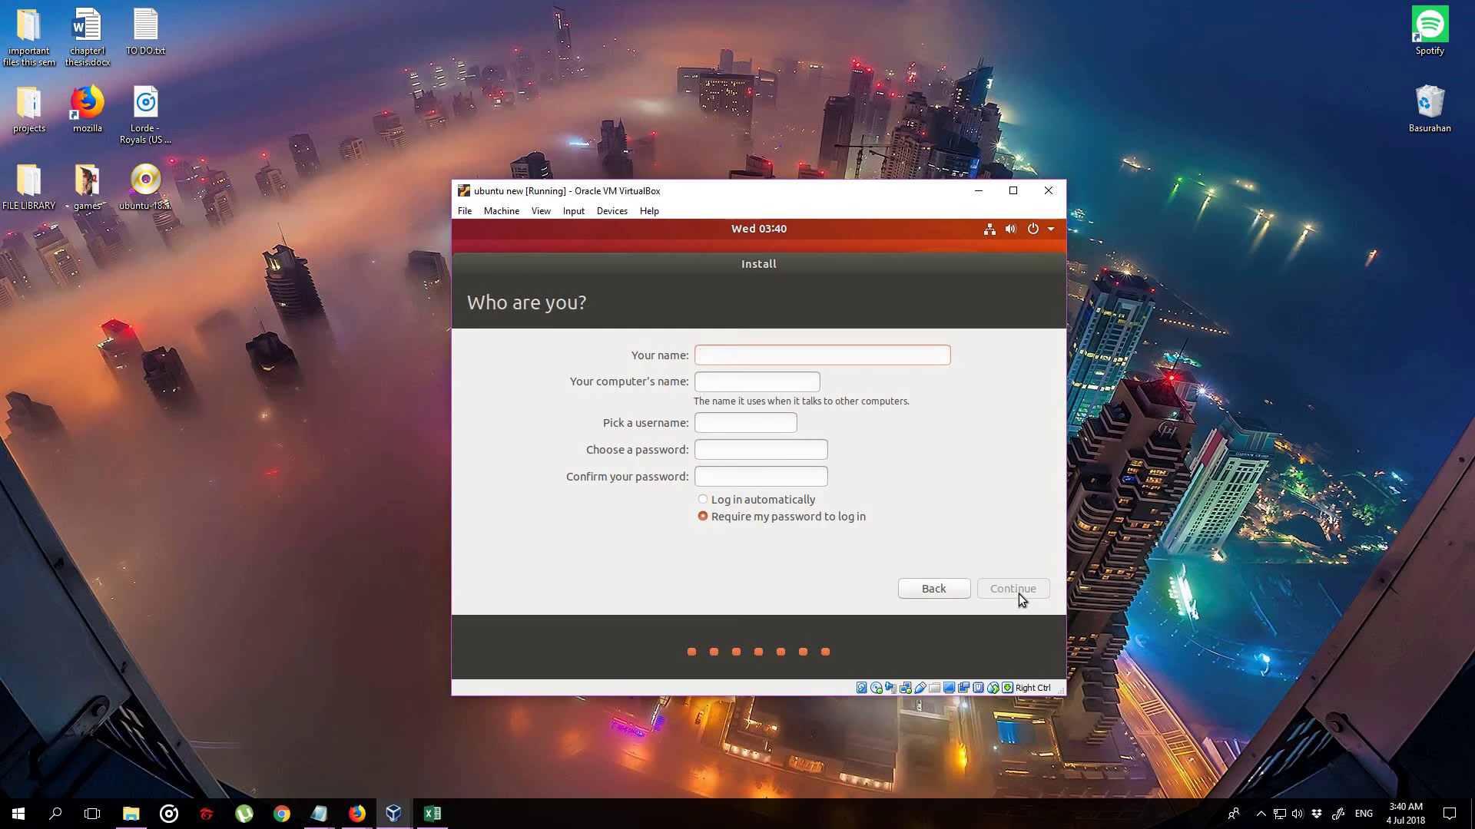
Enter "projectcsc" as the account's name and review the computer name and username fields.
type("projec")
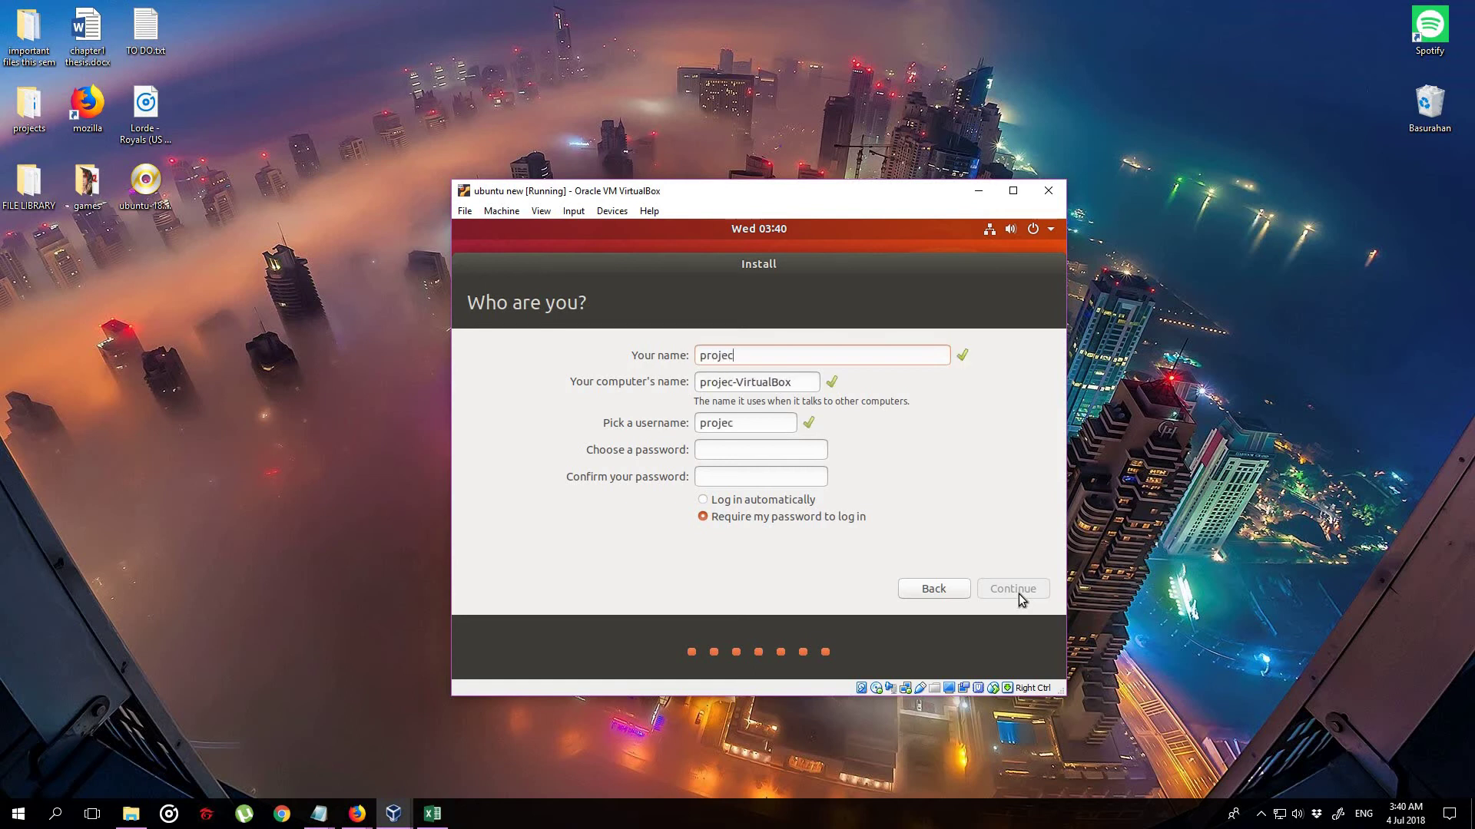
type("tcsc")
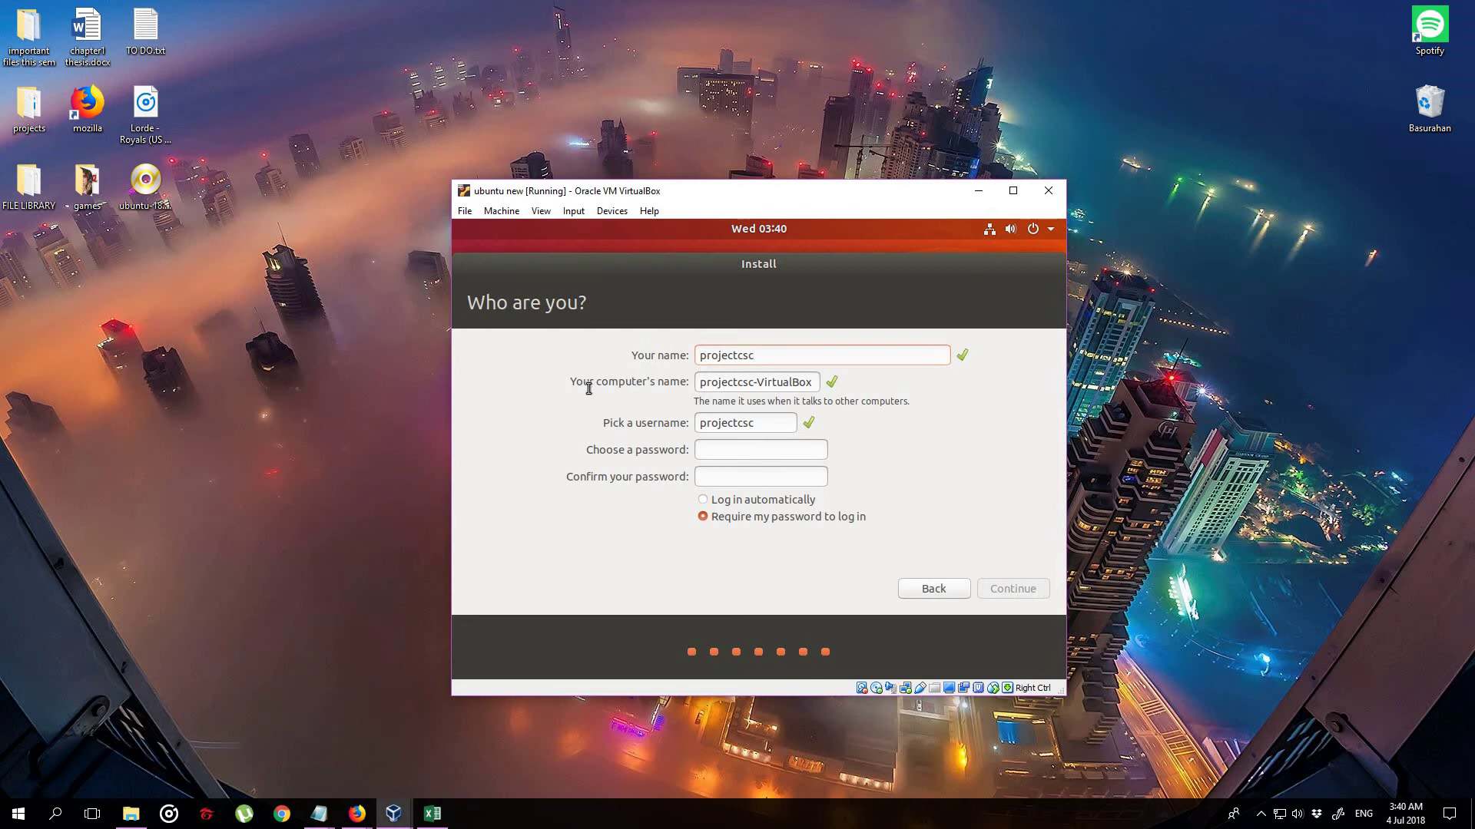
left_click_drag(572, 382, 689, 427)
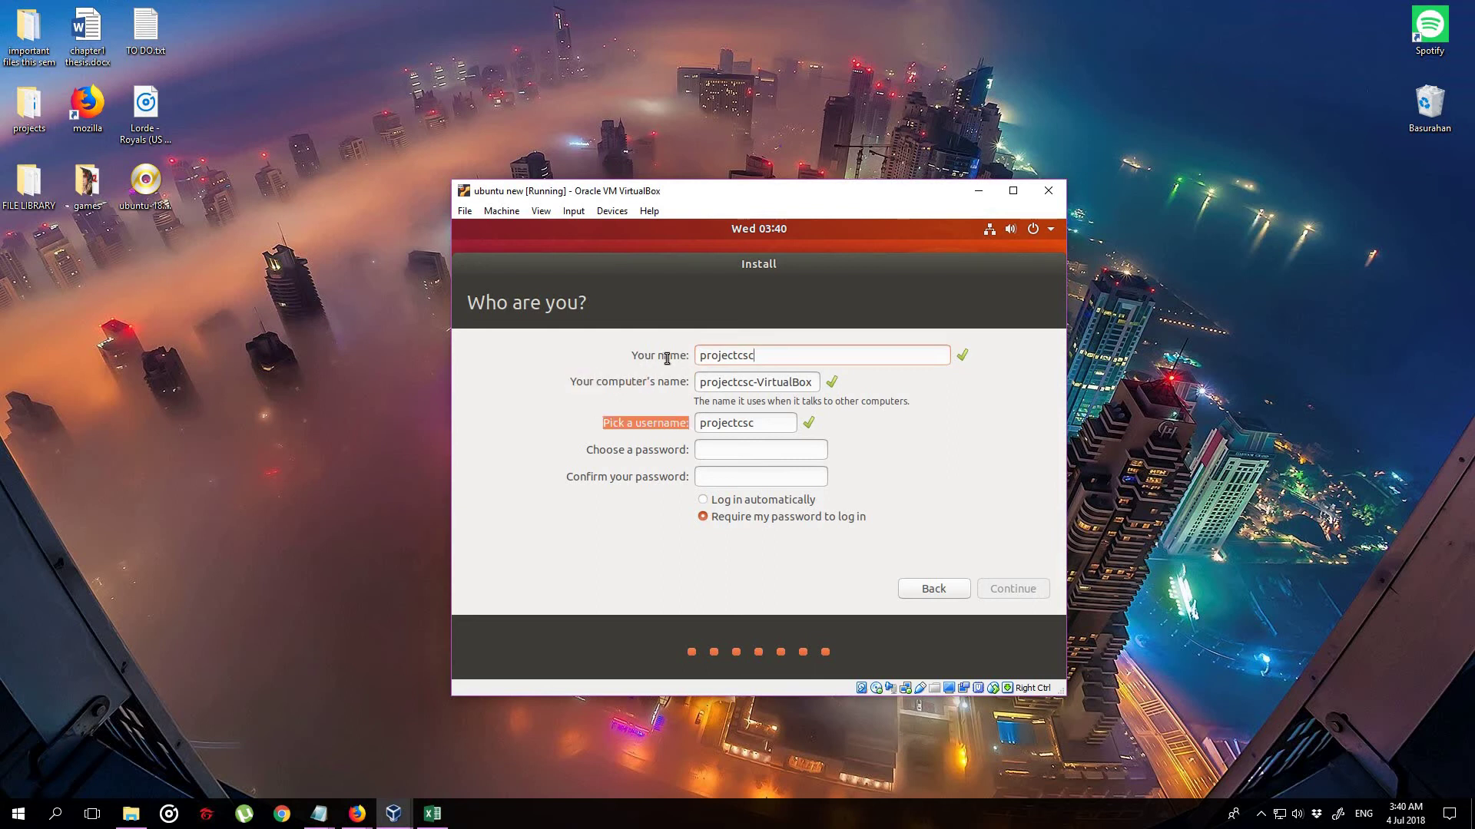
left_click_drag(632, 358, 562, 398)
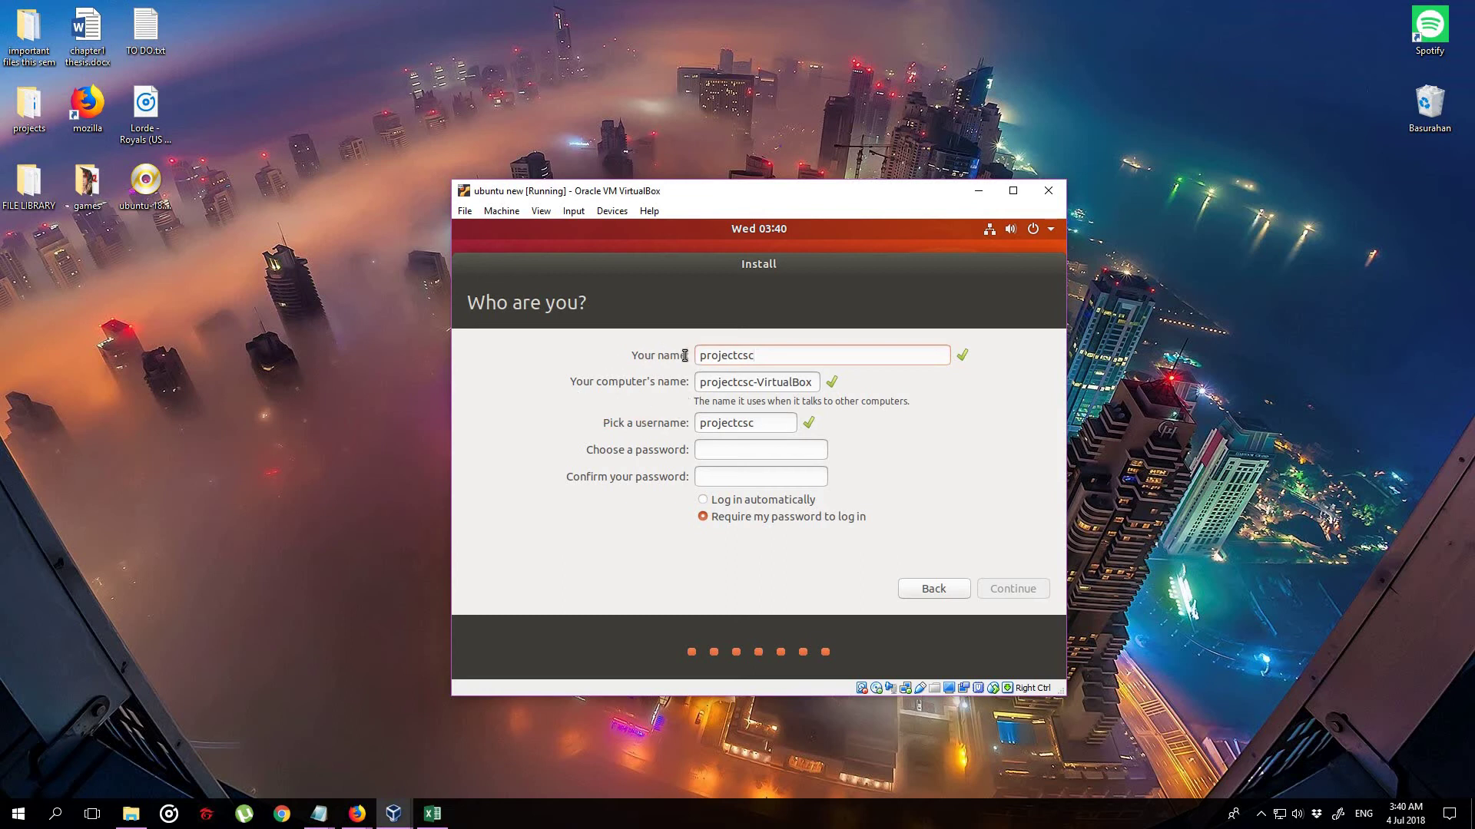
left_click_drag(685, 355, 743, 419)
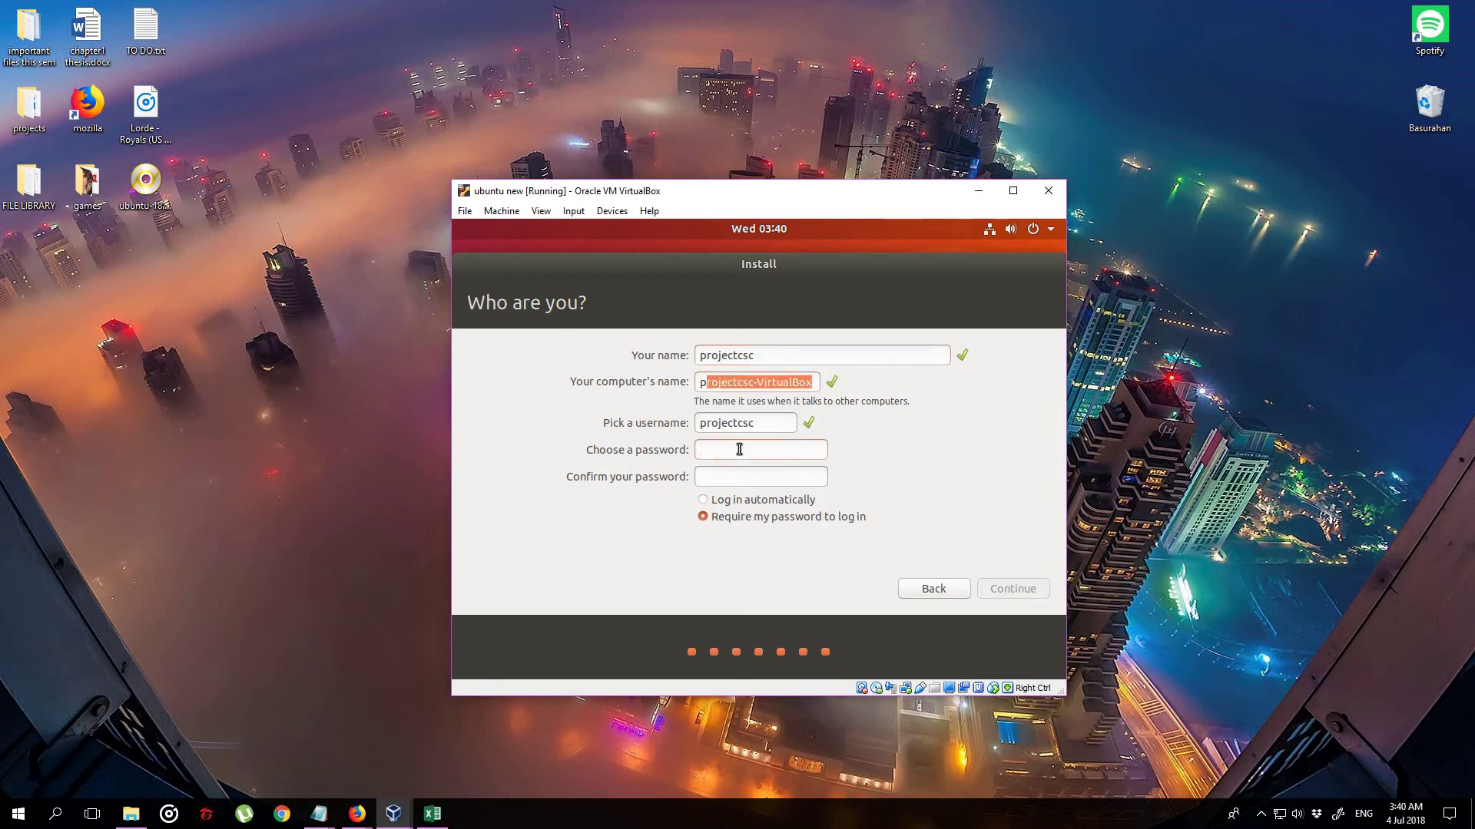
Enter and confirm the account password, keep it required for login, and continue the installation.
type("********")
key("Tab")
type("*******")
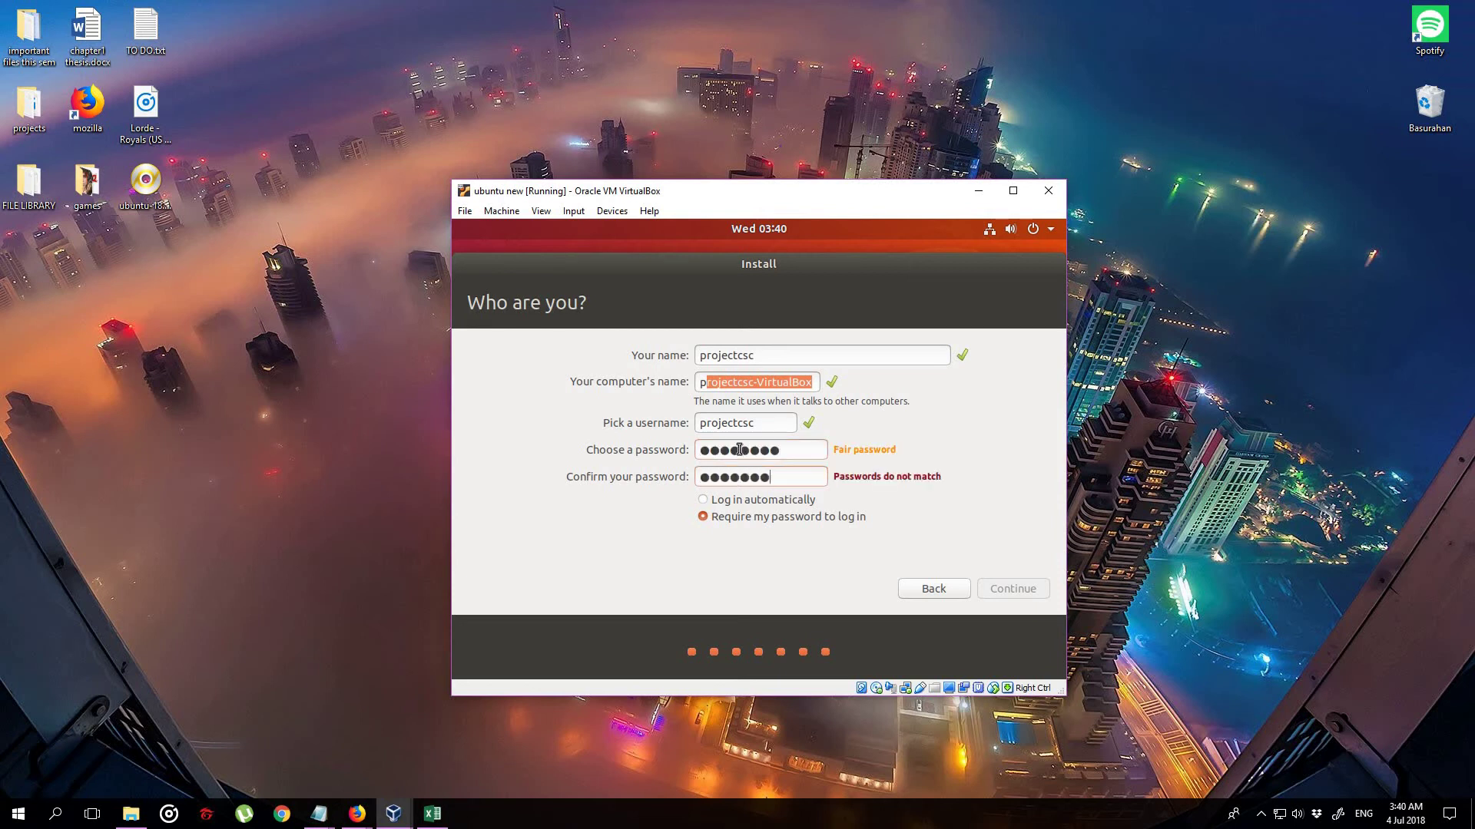
key("BackSpace")
key("BackSpace")
key("BackSpace")
key("BackSpace")
key("BackSpace")
key("BackSpace")
key("BackSpace")
type("********")
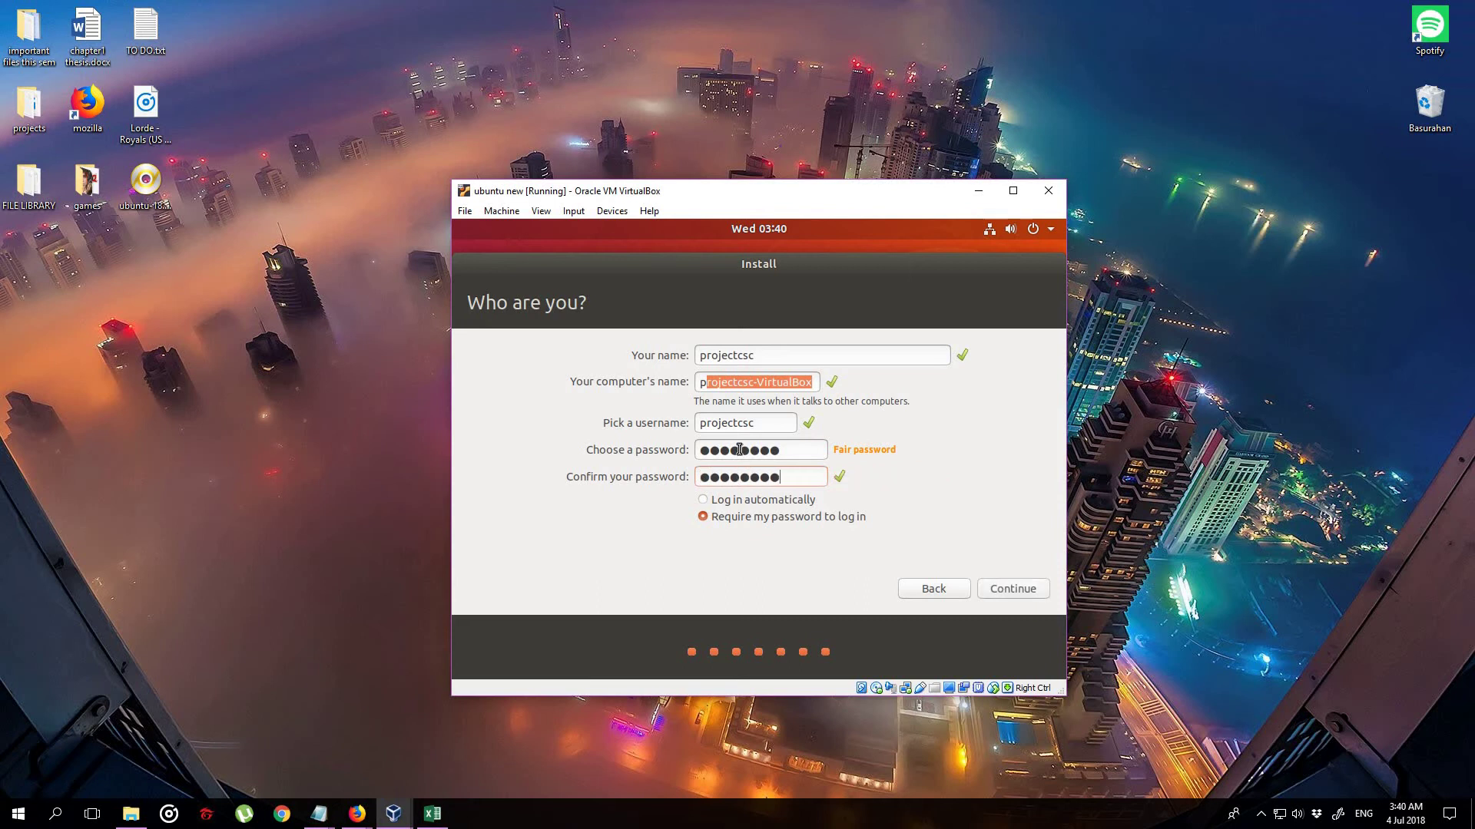
left_click(1026, 593)
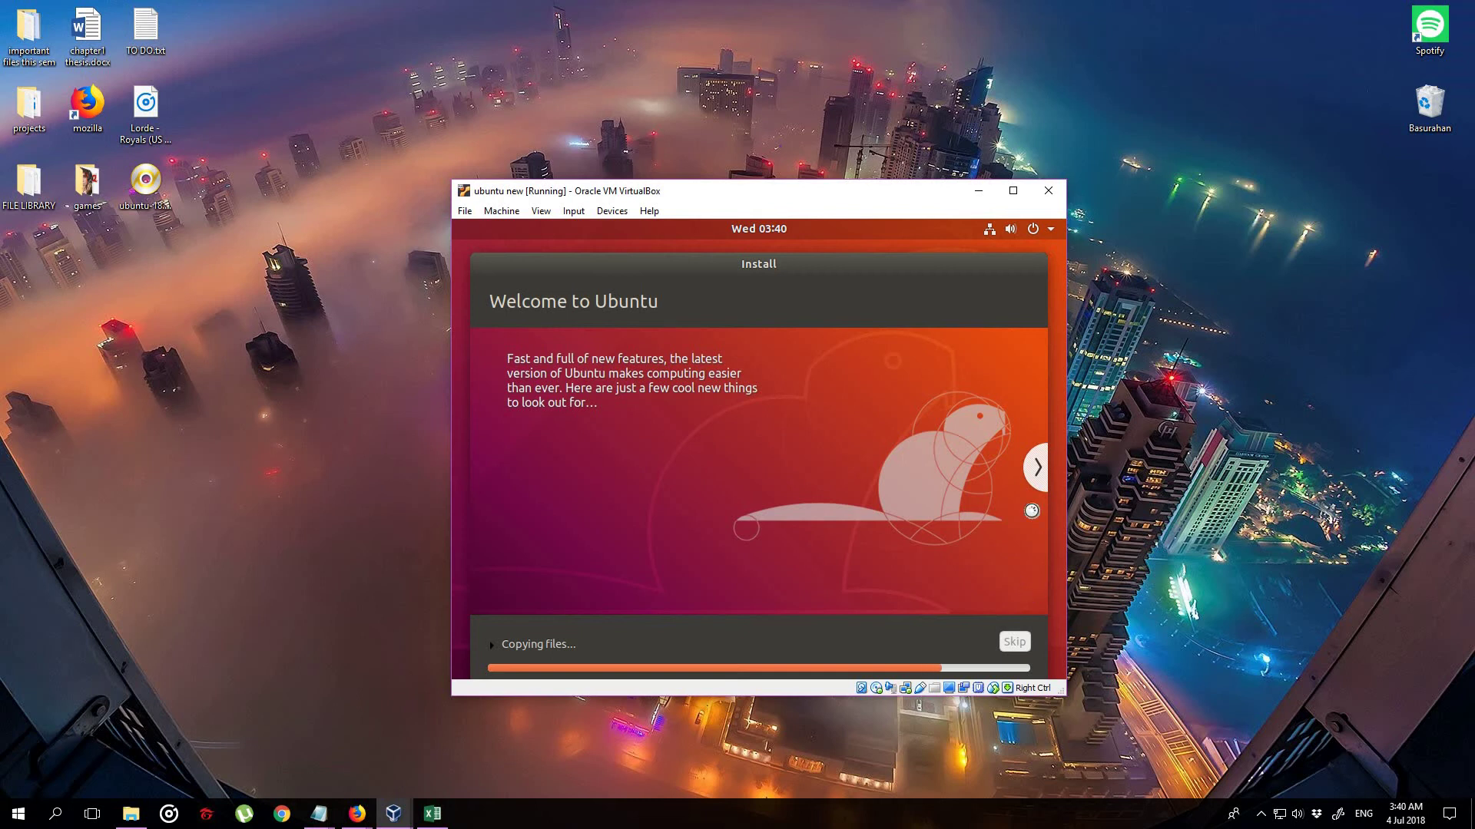
Examine the live session's power-off option and the installer's file-copying details while the installation runs.
left_click(1050, 229)
left_click(1049, 229)
left_click(1046, 231)
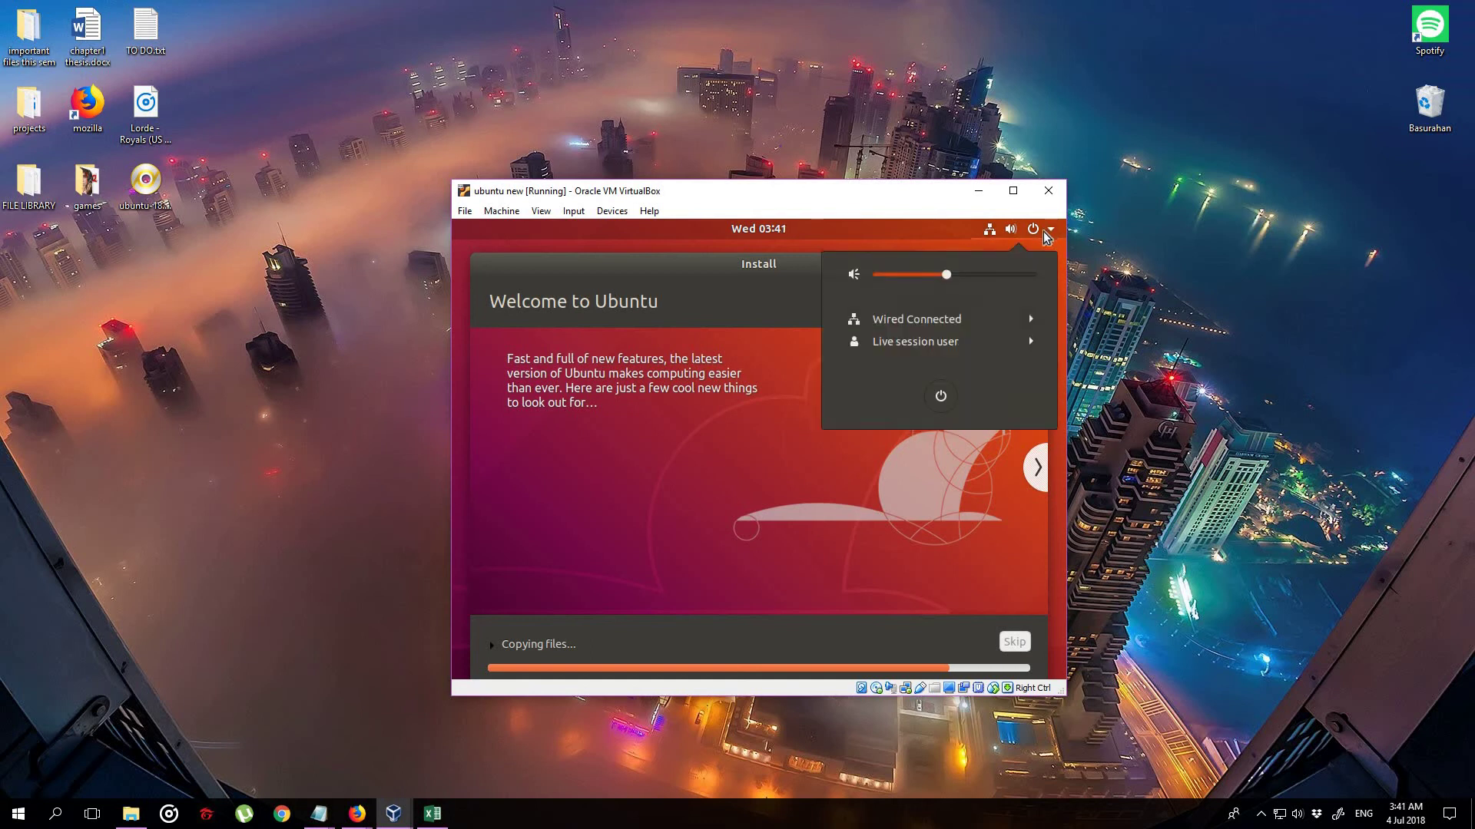
left_click(943, 396)
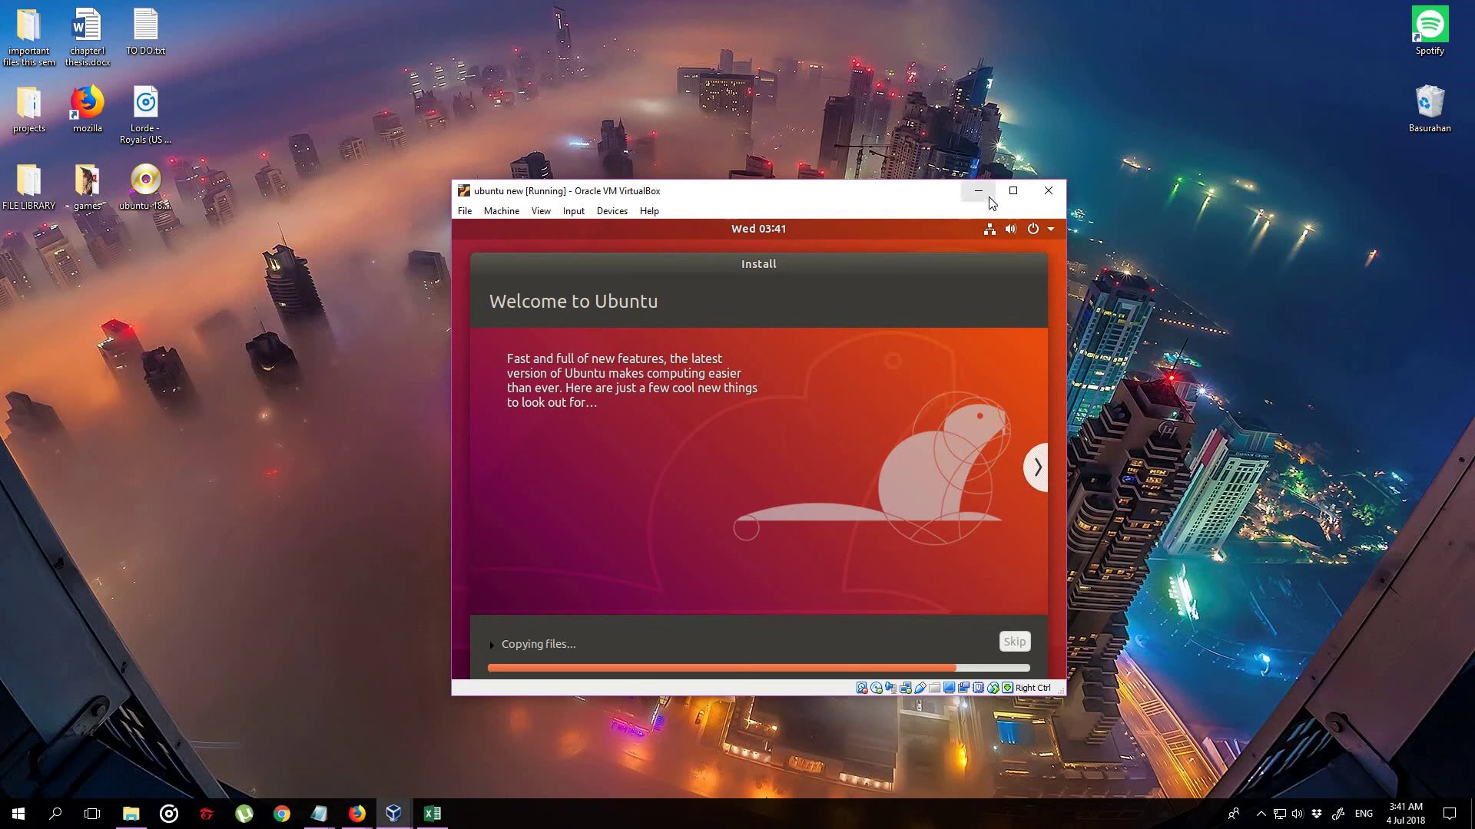
left_click(1005, 643)
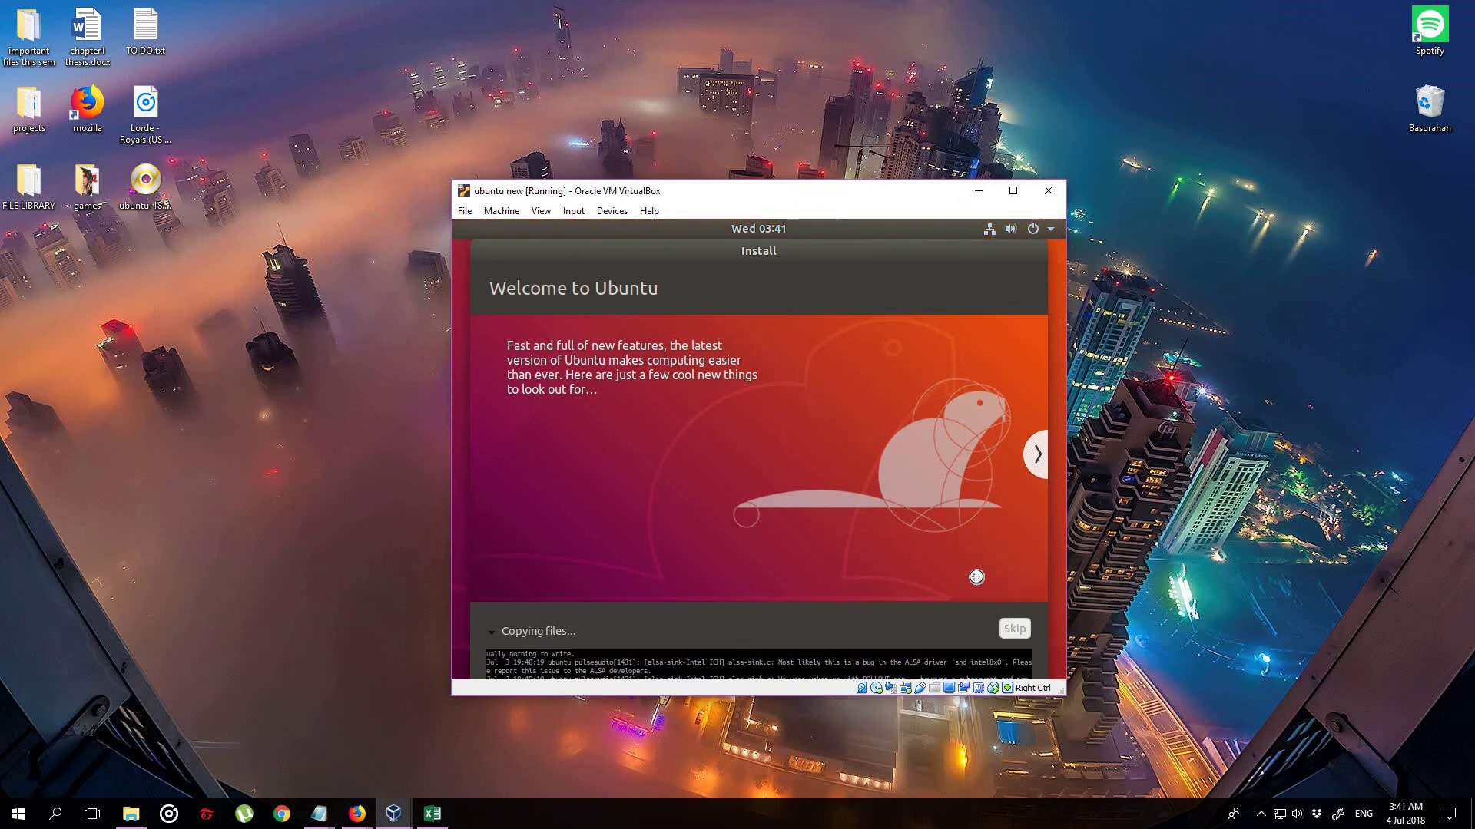
Switch back to VirtualBox Manager and start the existing "ubuntu" virtual machine.
left_click(393, 813)
left_click(367, 778)
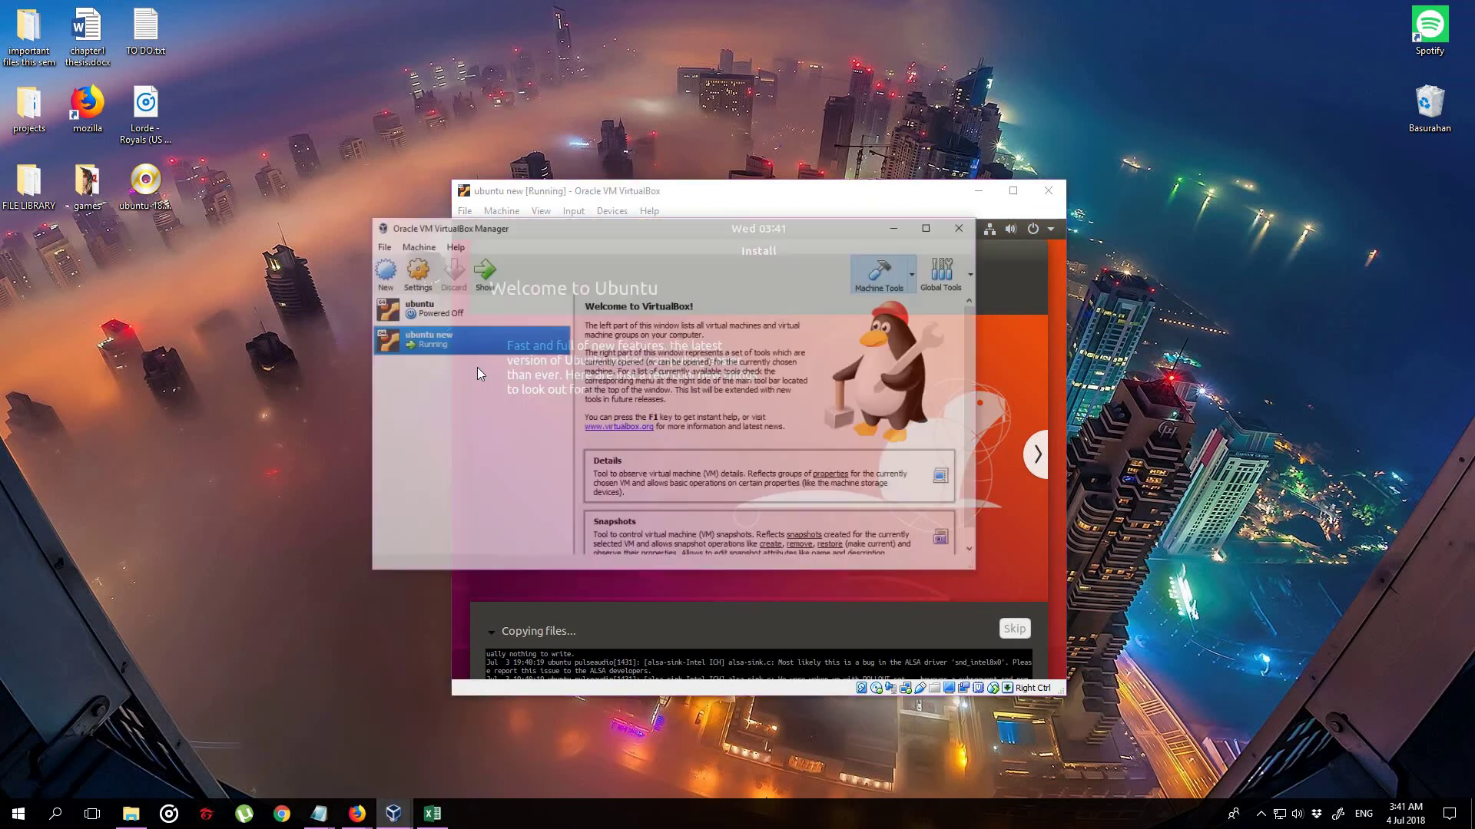
right_click(495, 270)
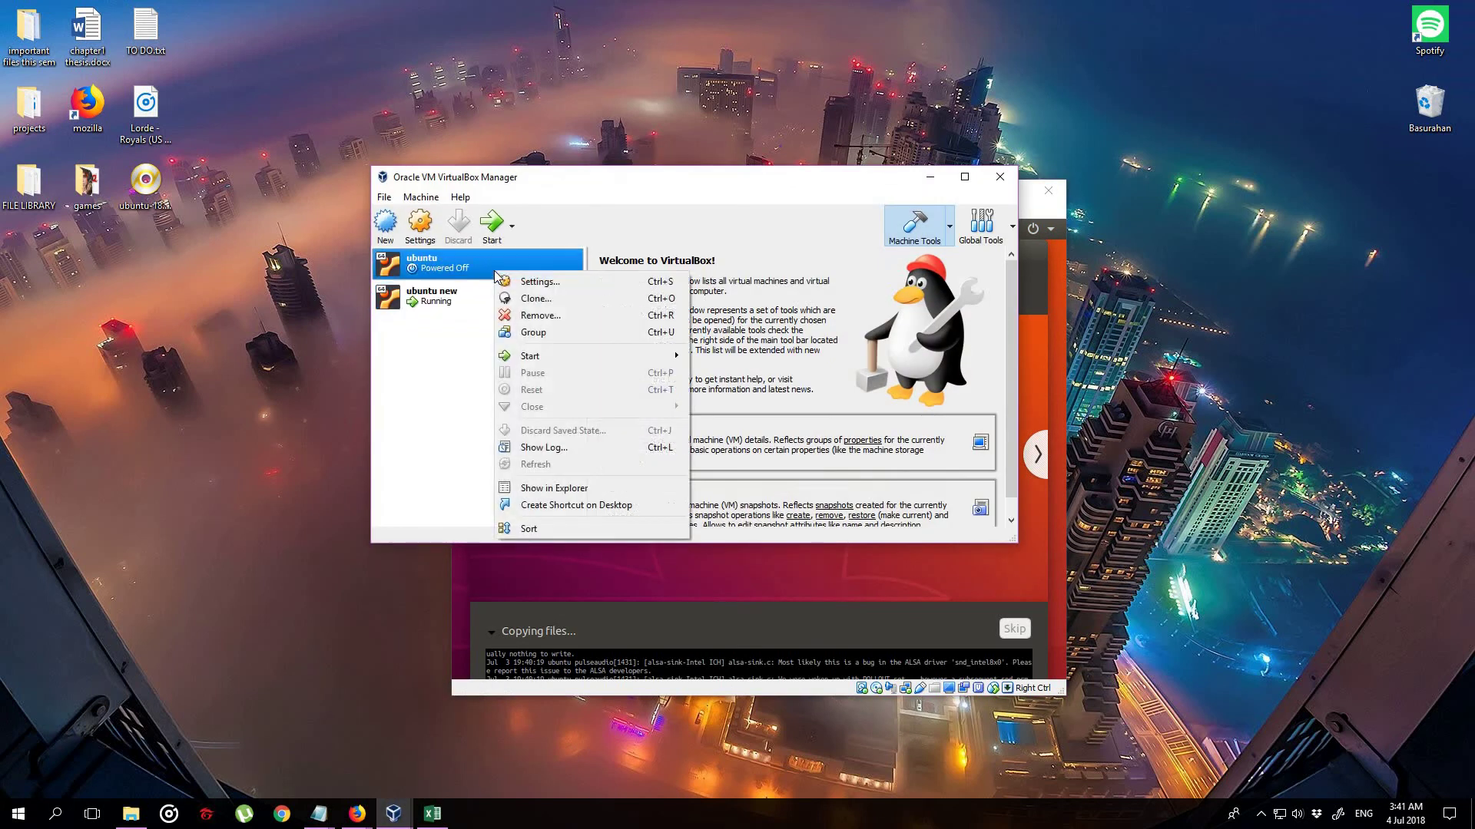
left_click(496, 228)
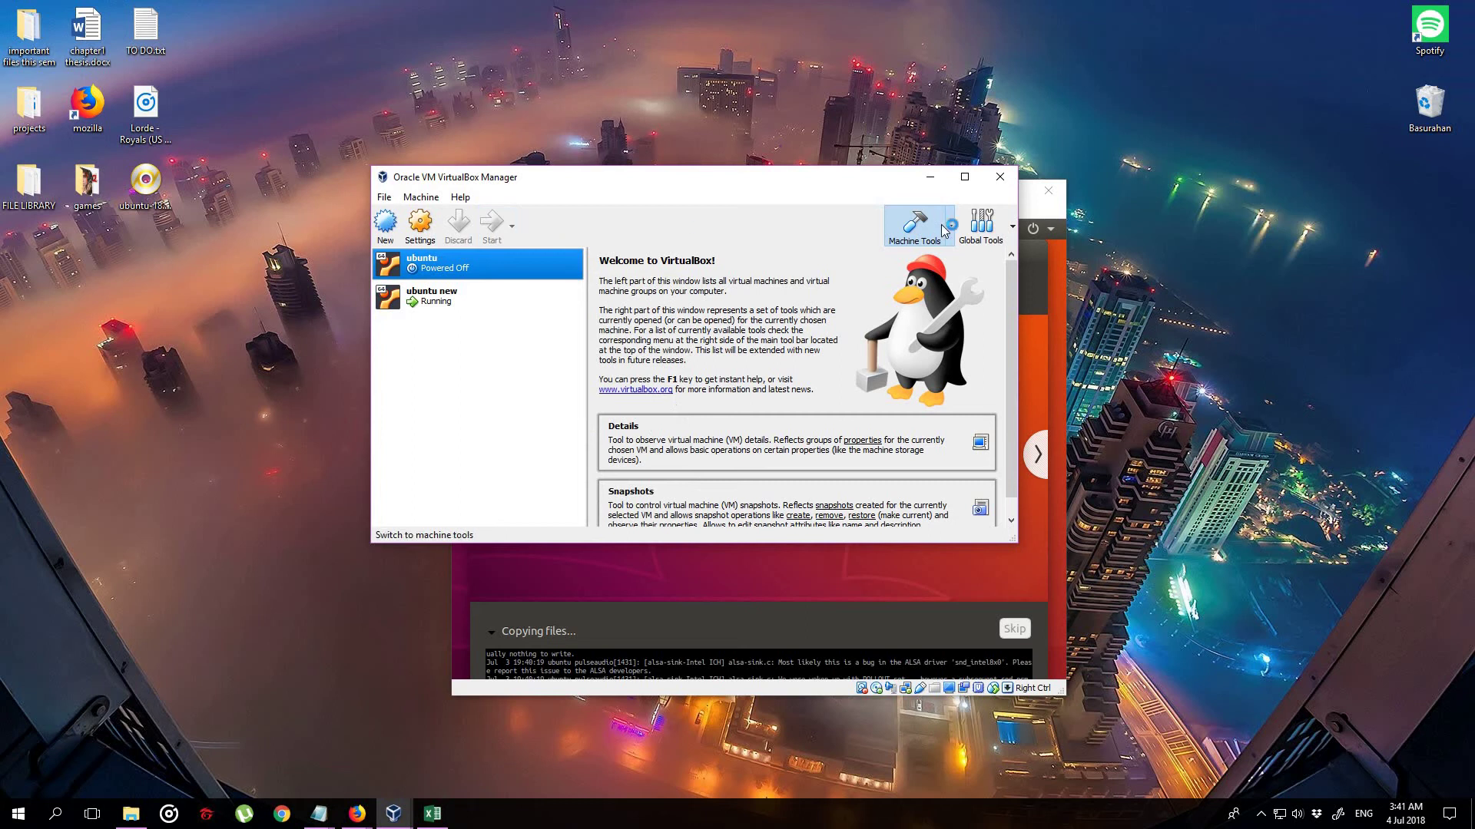
Arrange the VirtualBox Manager and the booting "ubuntu" machine window side by side on the desktop.
left_click_drag(880, 186, 718, 197)
left_click(975, 193)
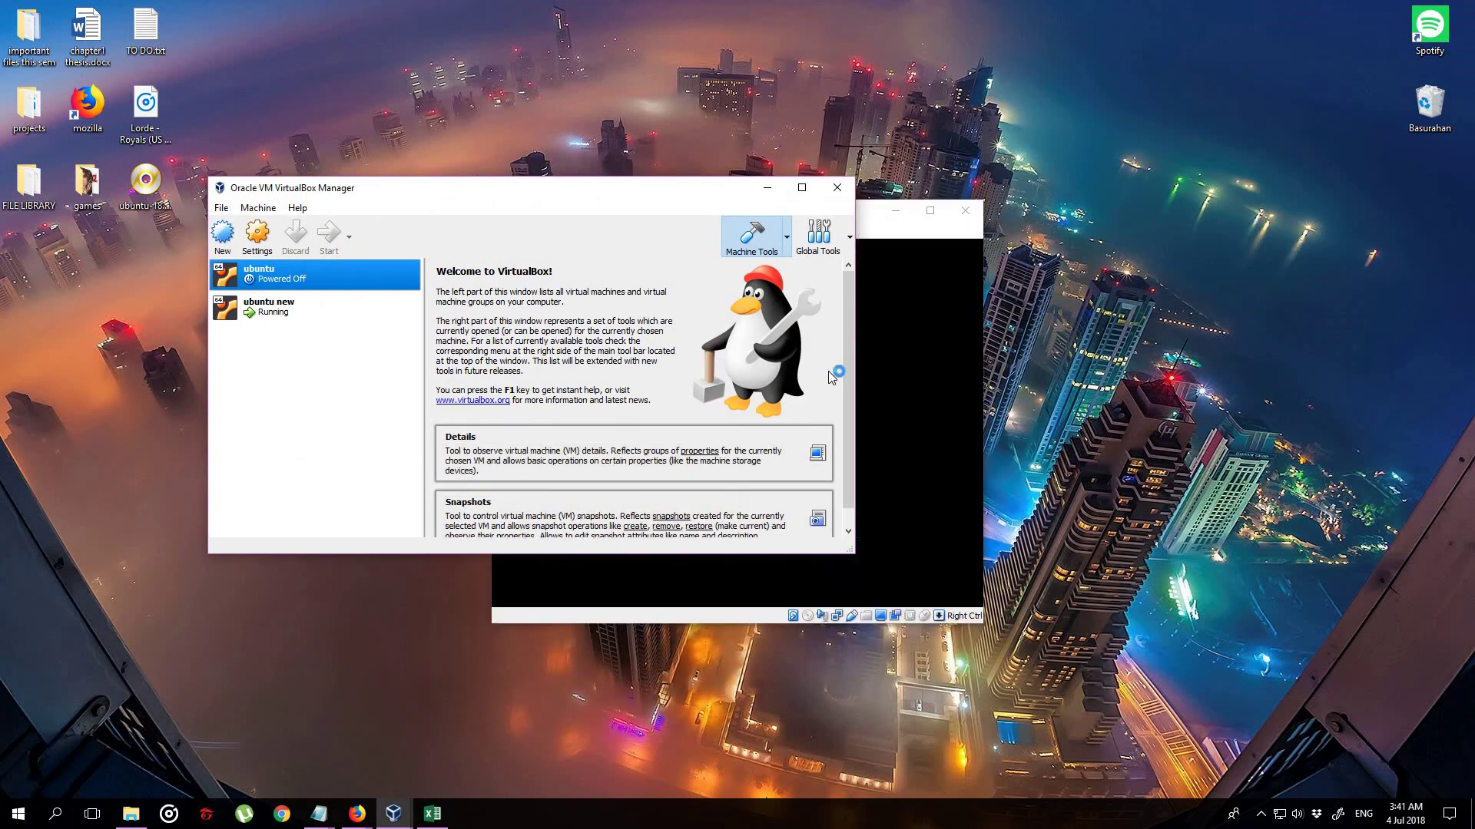
left_click(865, 371)
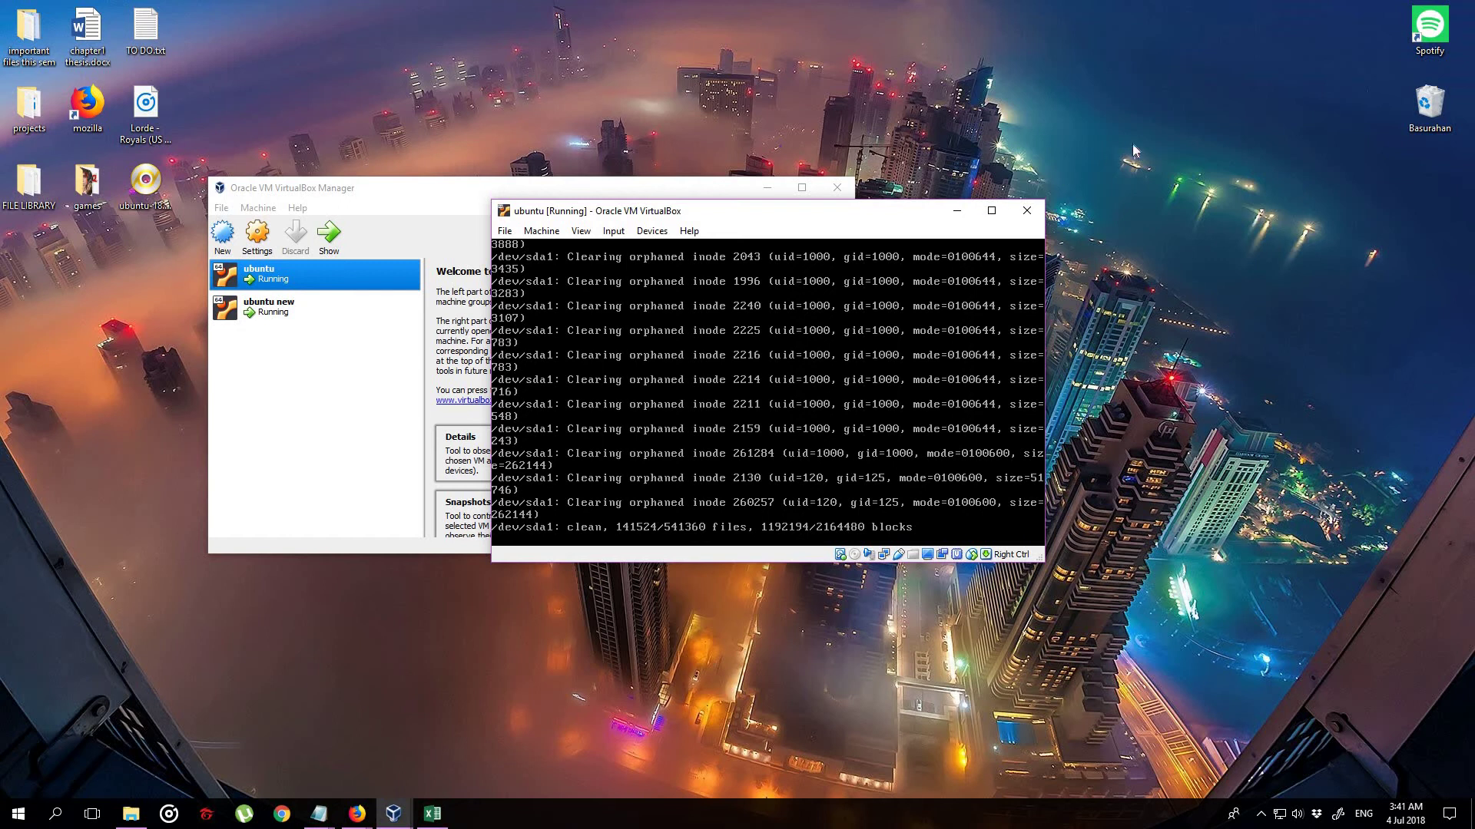
left_click(992, 211)
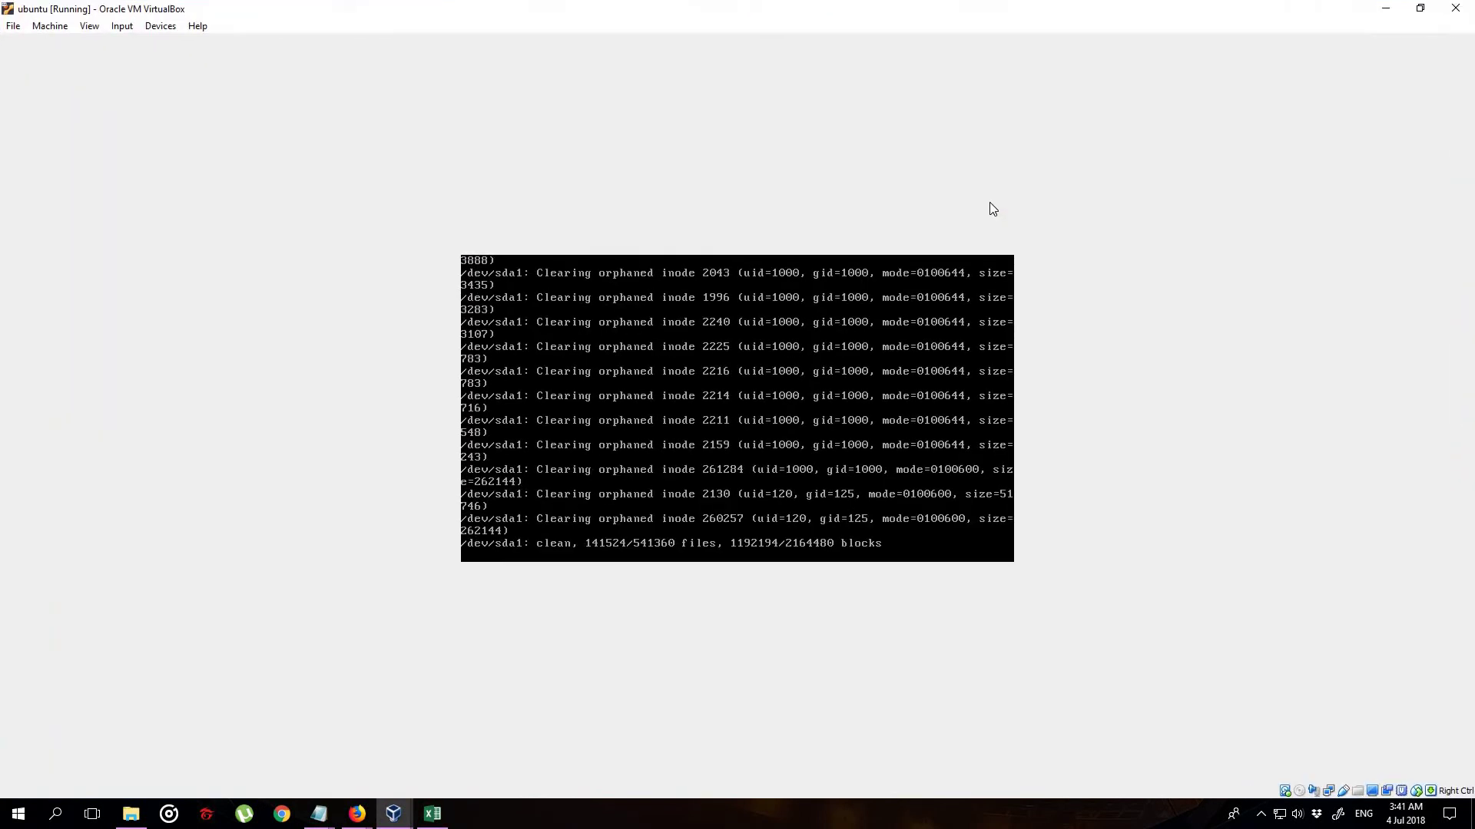
left_click(1419, 9)
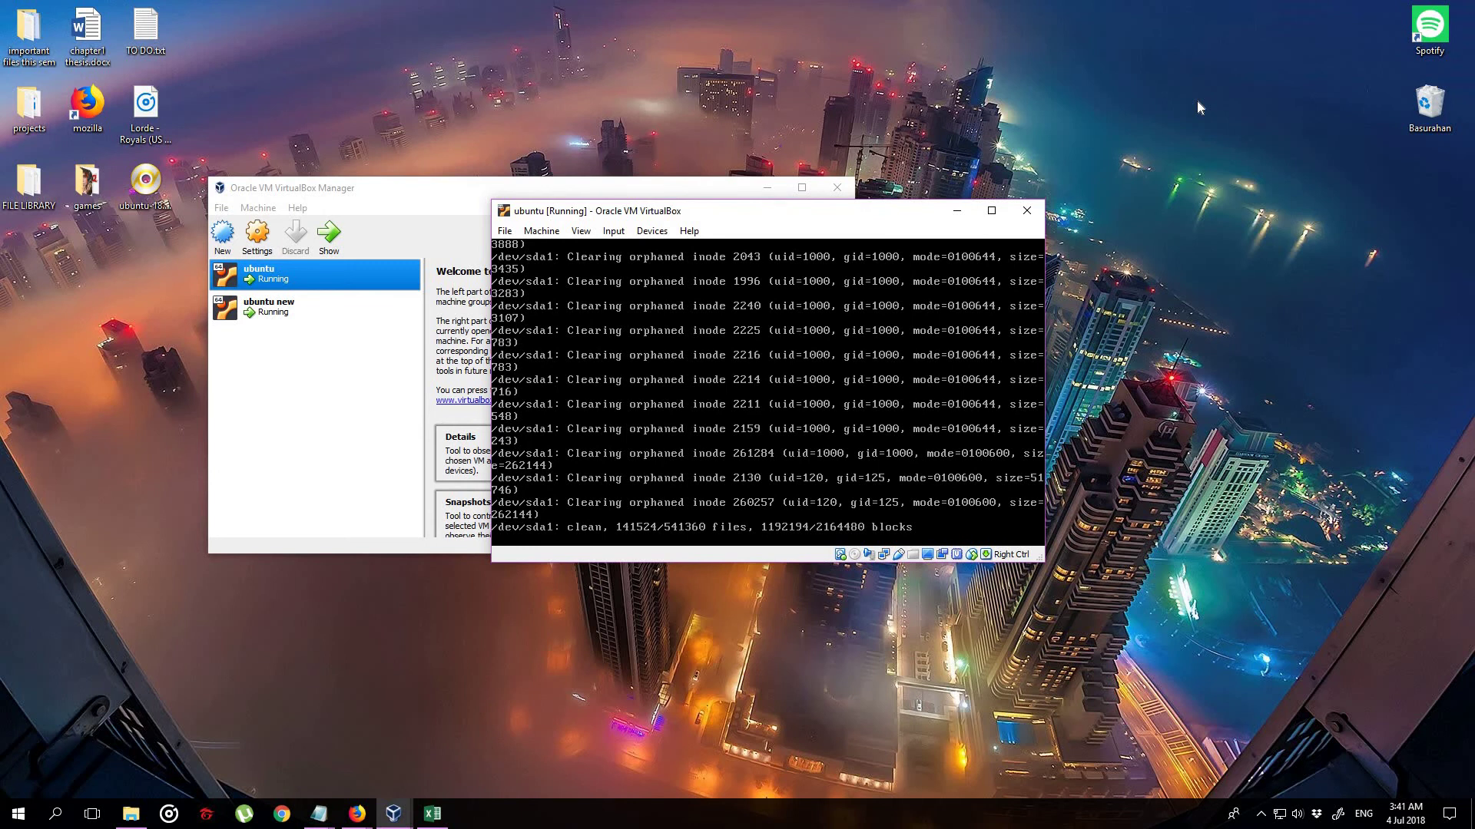
left_click(722, 188)
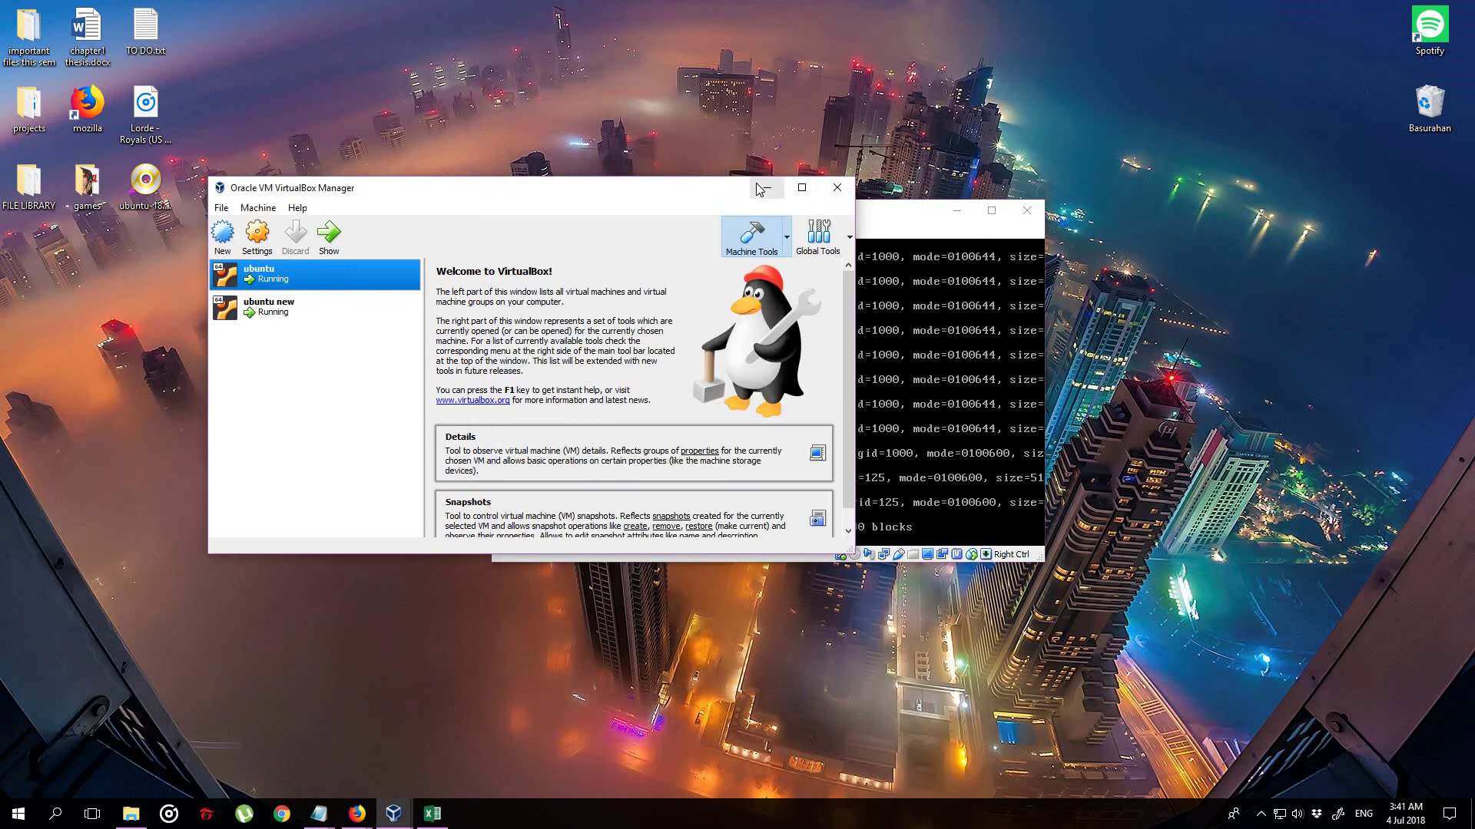
left_click_drag(609, 192, 405, 197)
left_click_drag(695, 211, 815, 153)
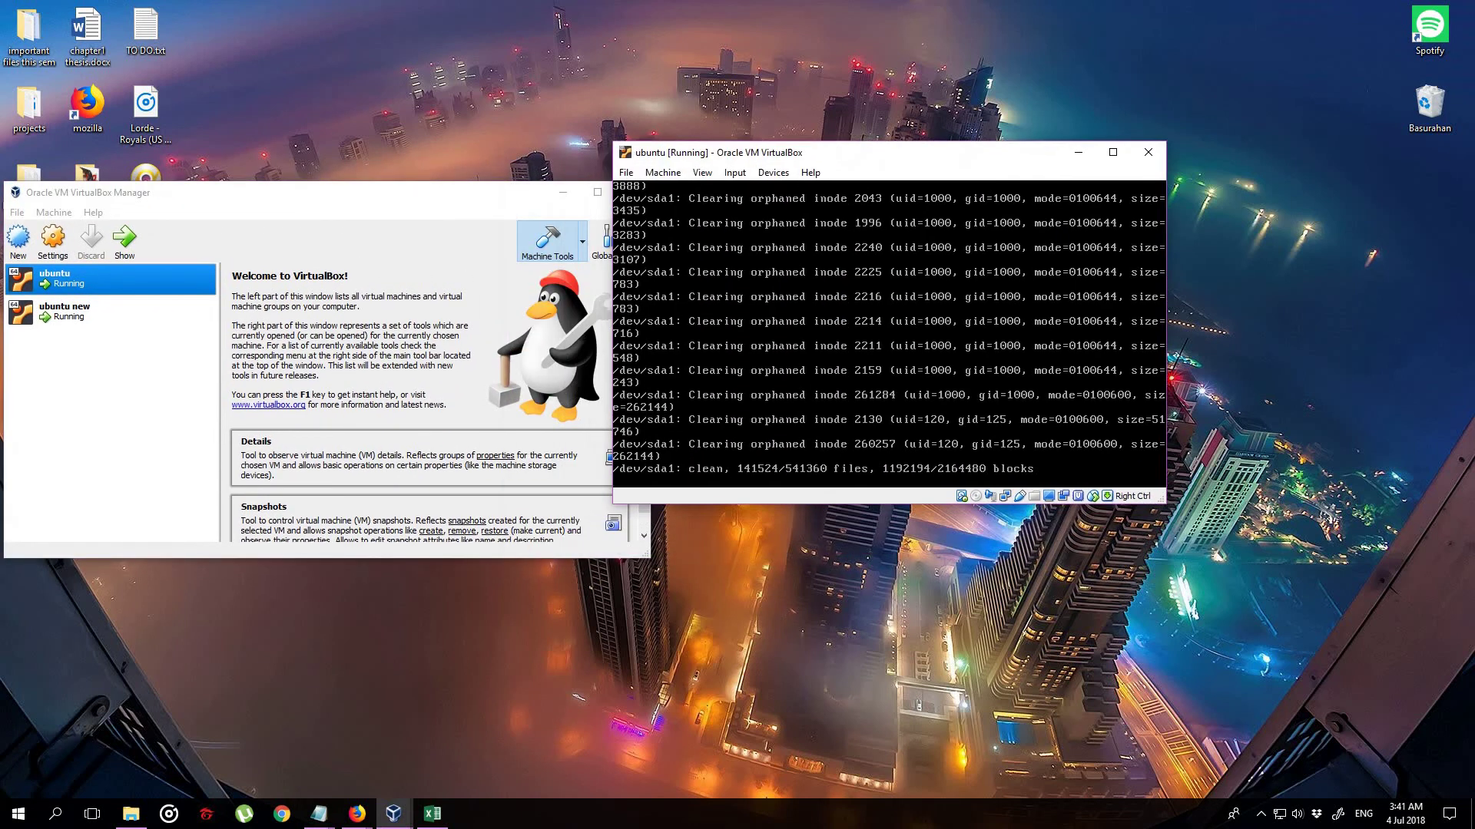
Bring up the "ubuntu new" machine to check its installation progress, shift its window aside, and minimize it.
mouse_move(394, 813)
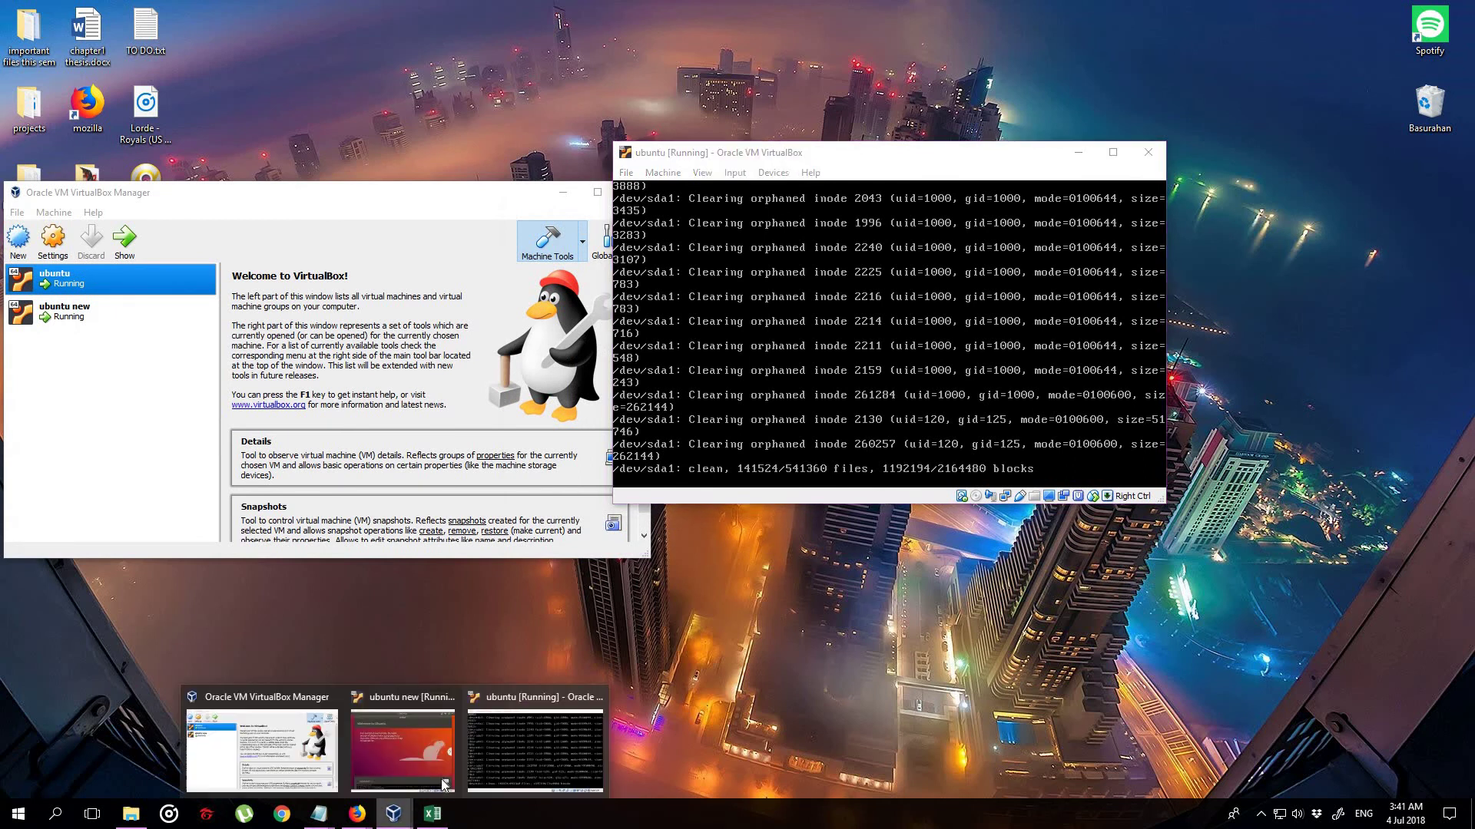
left_click(442, 778)
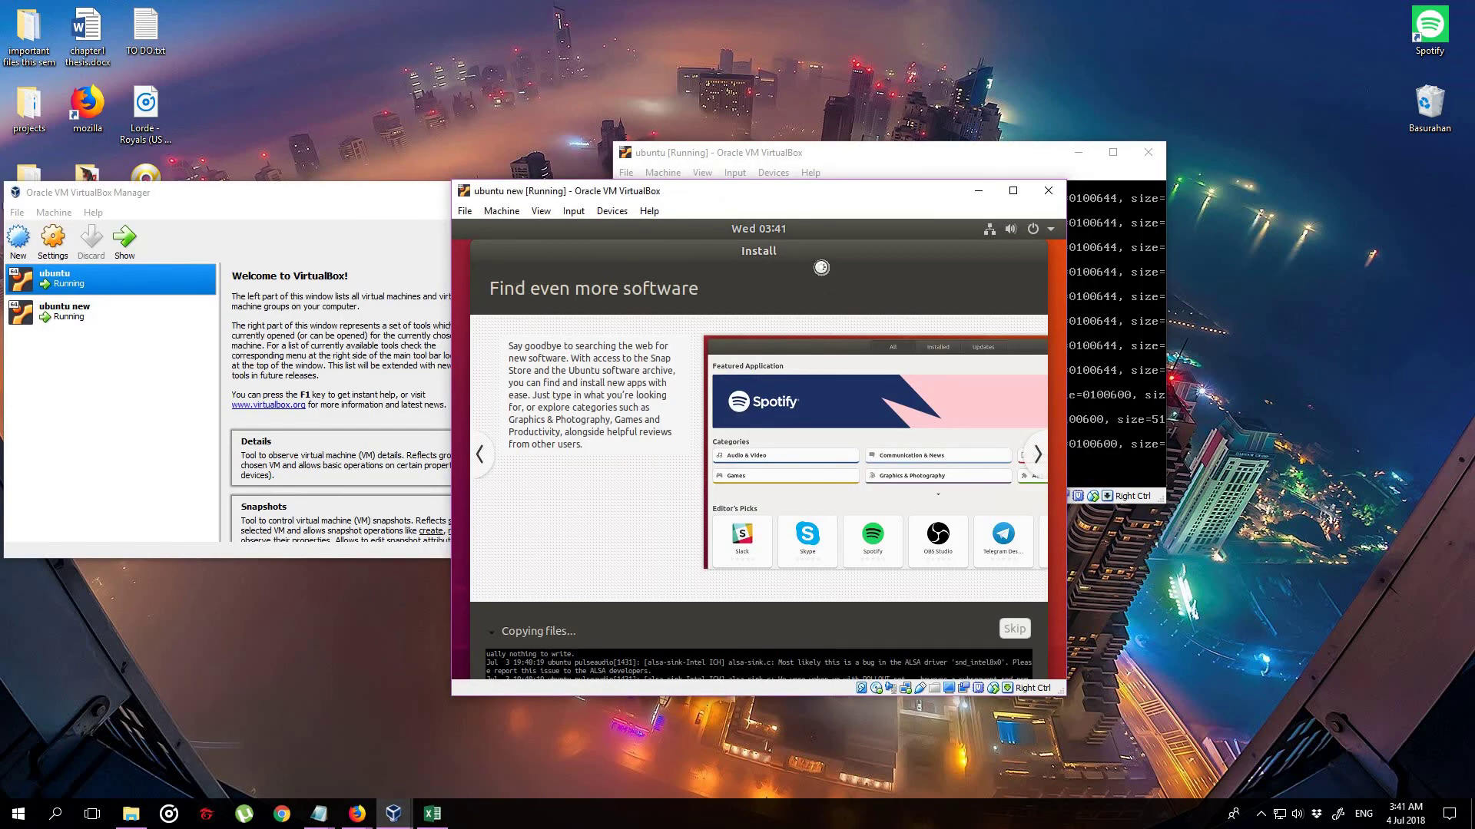
left_click_drag(889, 199, 850, 195)
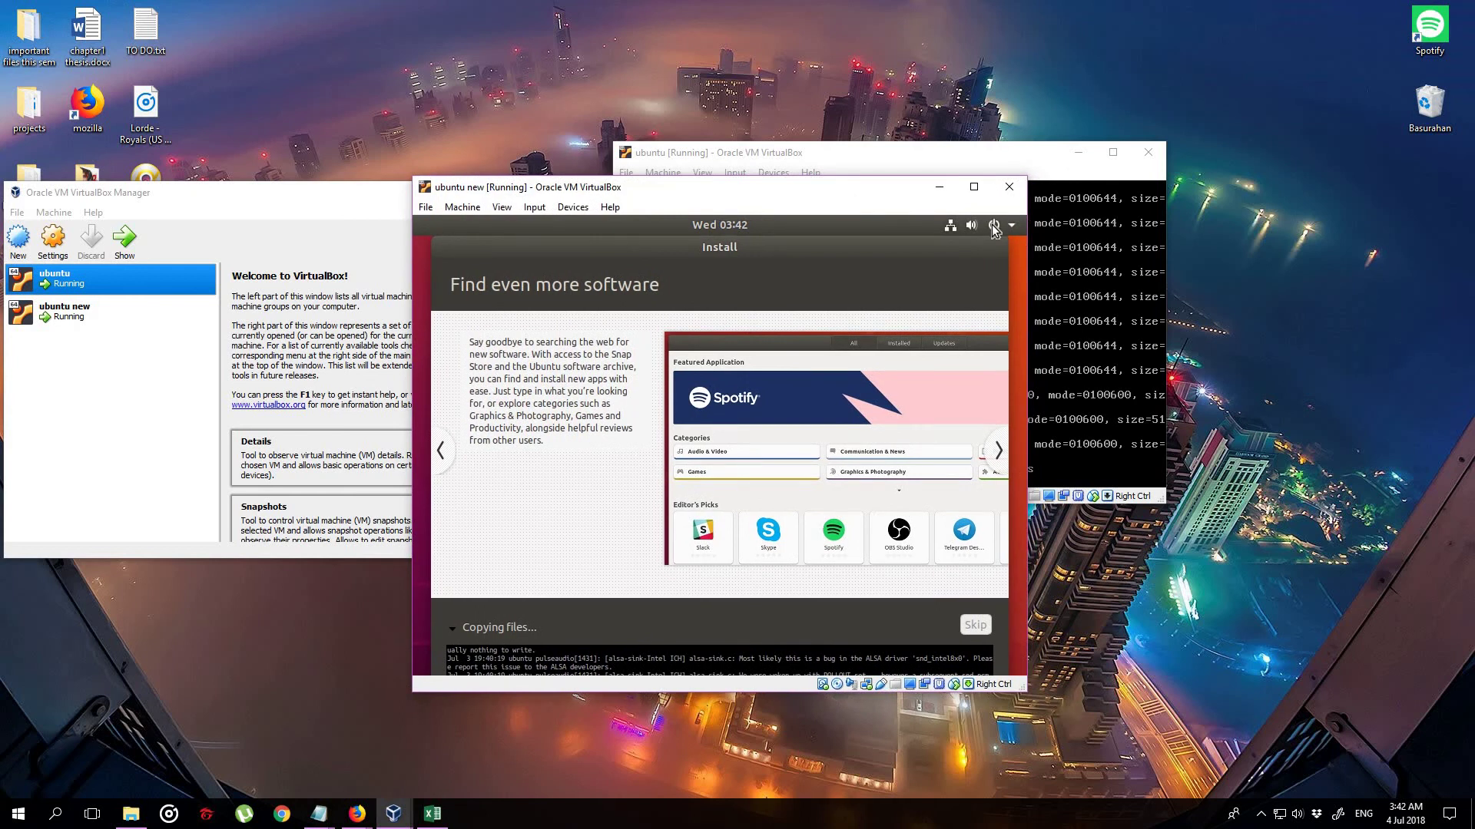
left_click(940, 186)
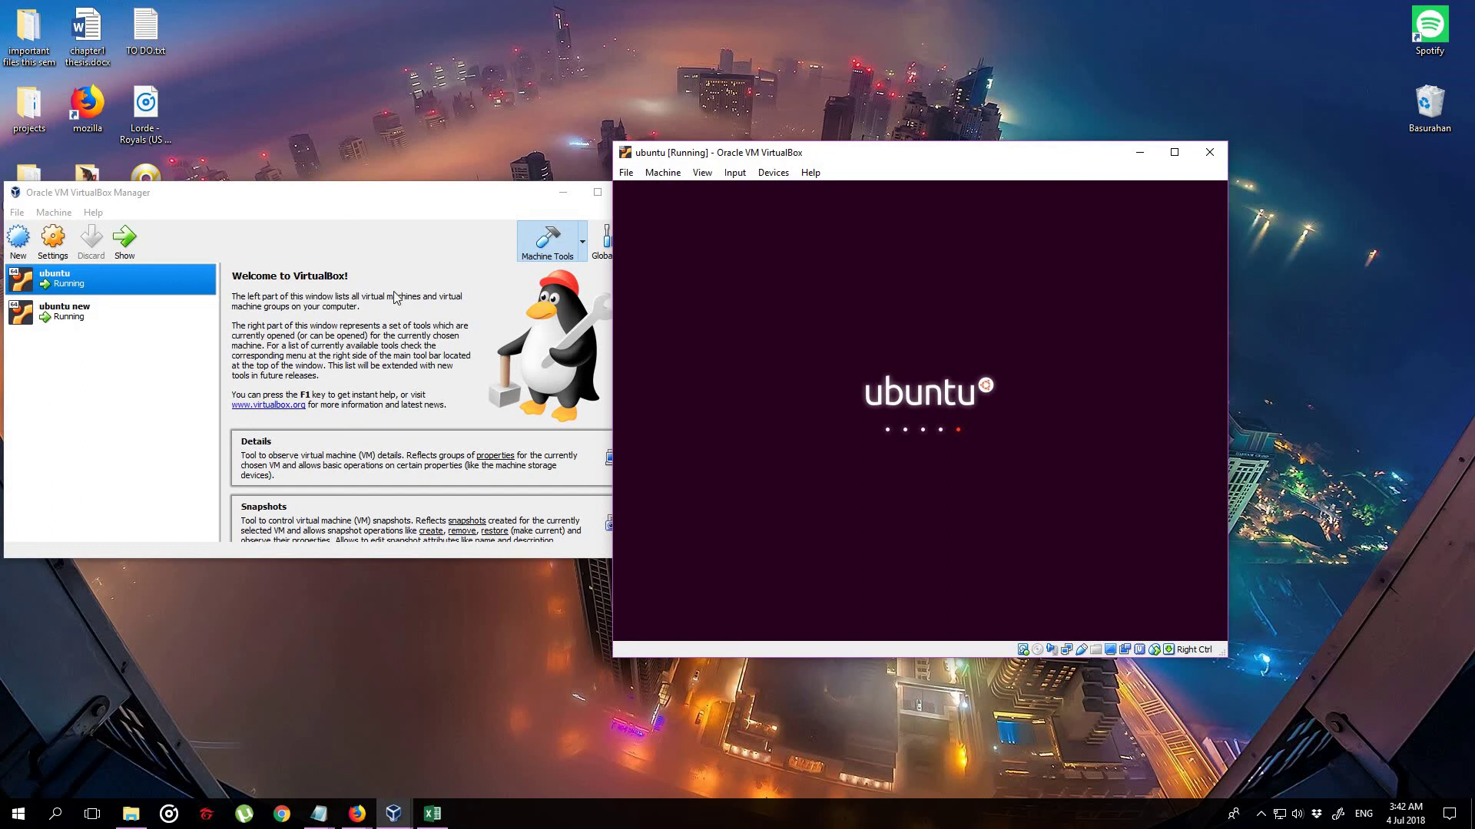
Reposition the "ubuntu" machine window and sign in to the projectprelims account with its password.
mouse_move(393, 814)
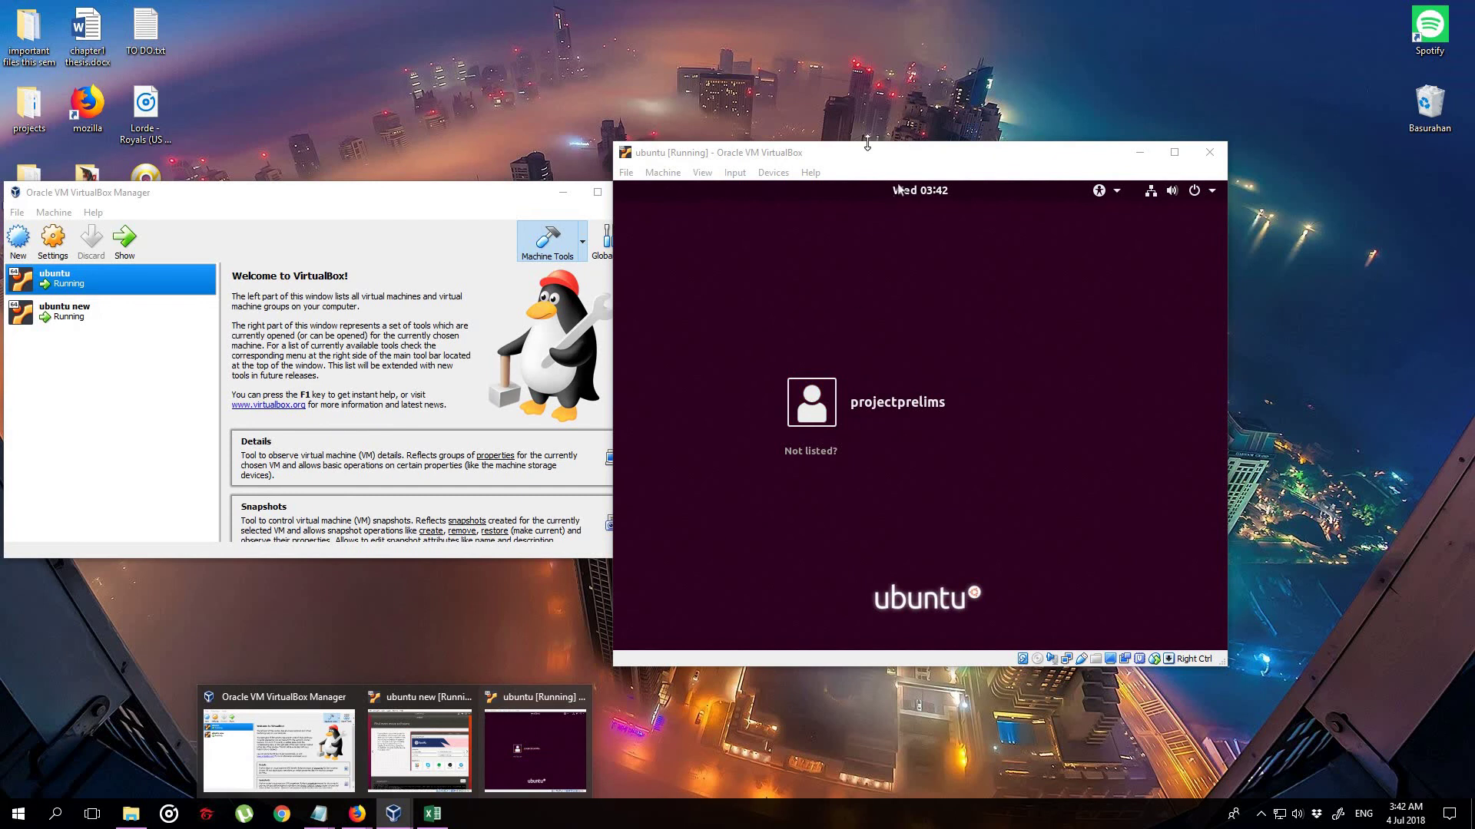
left_click_drag(866, 142, 817, 101)
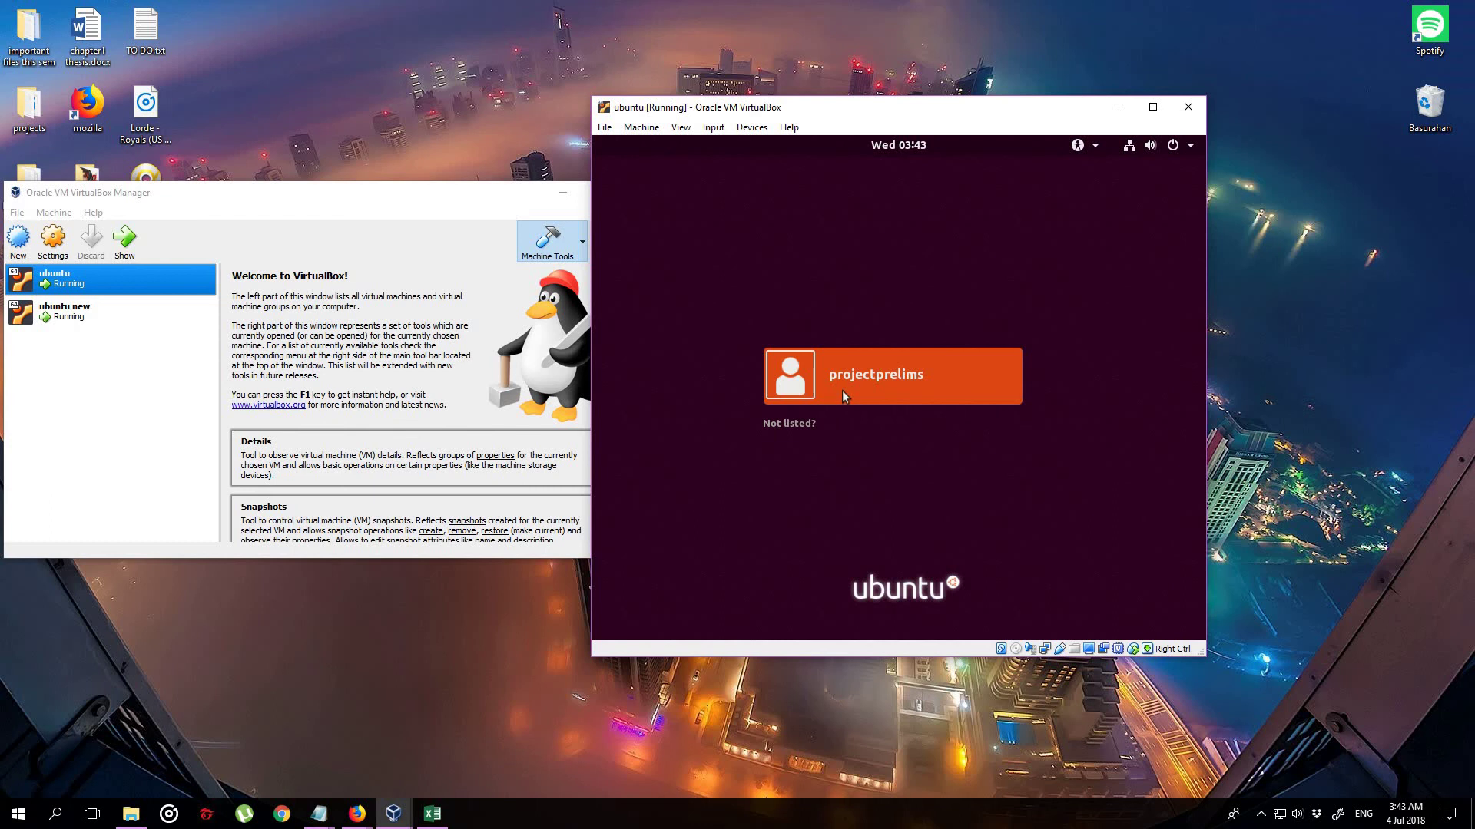
left_click(842, 395)
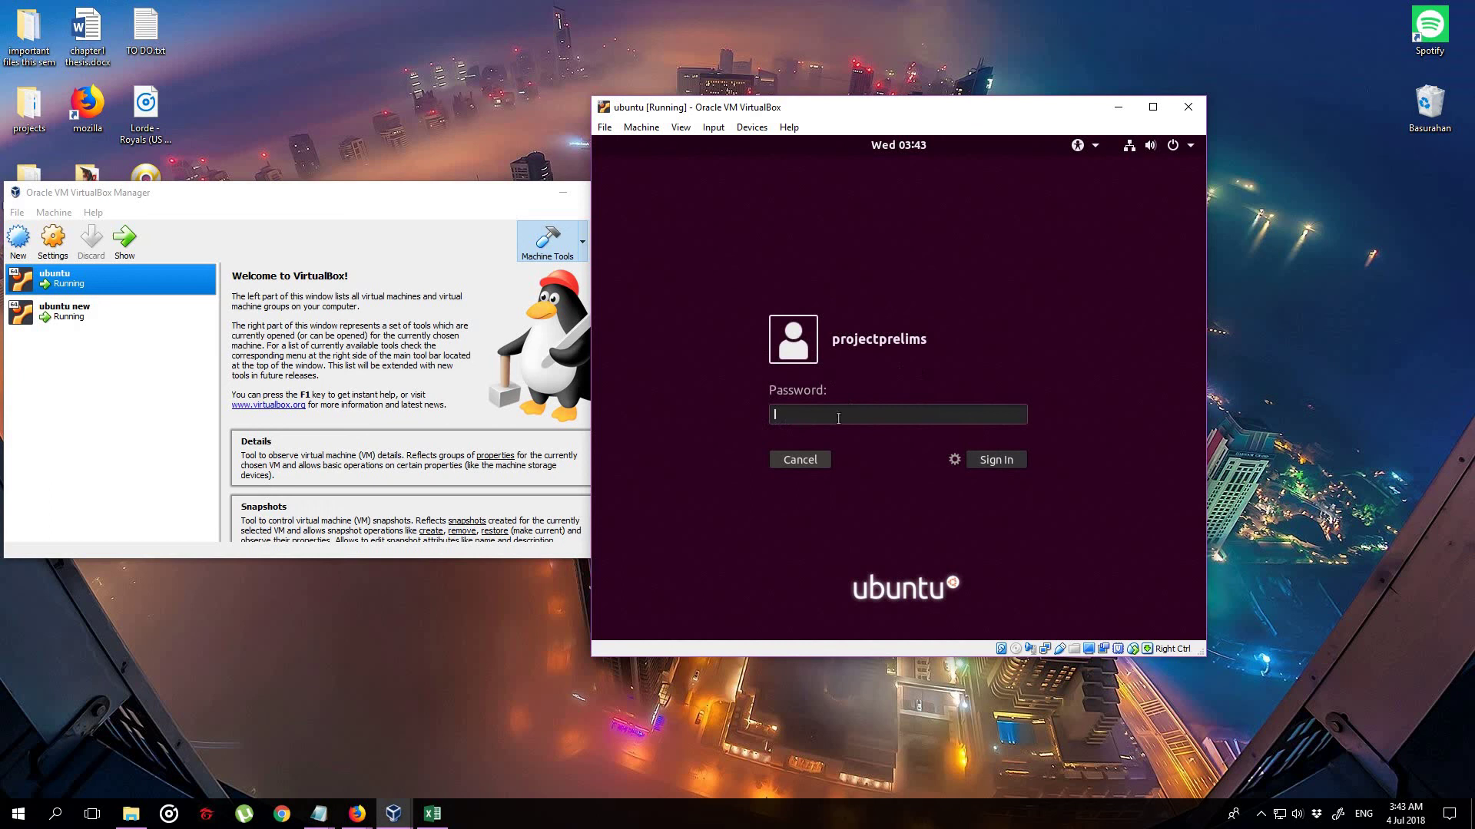
type("•••••••")
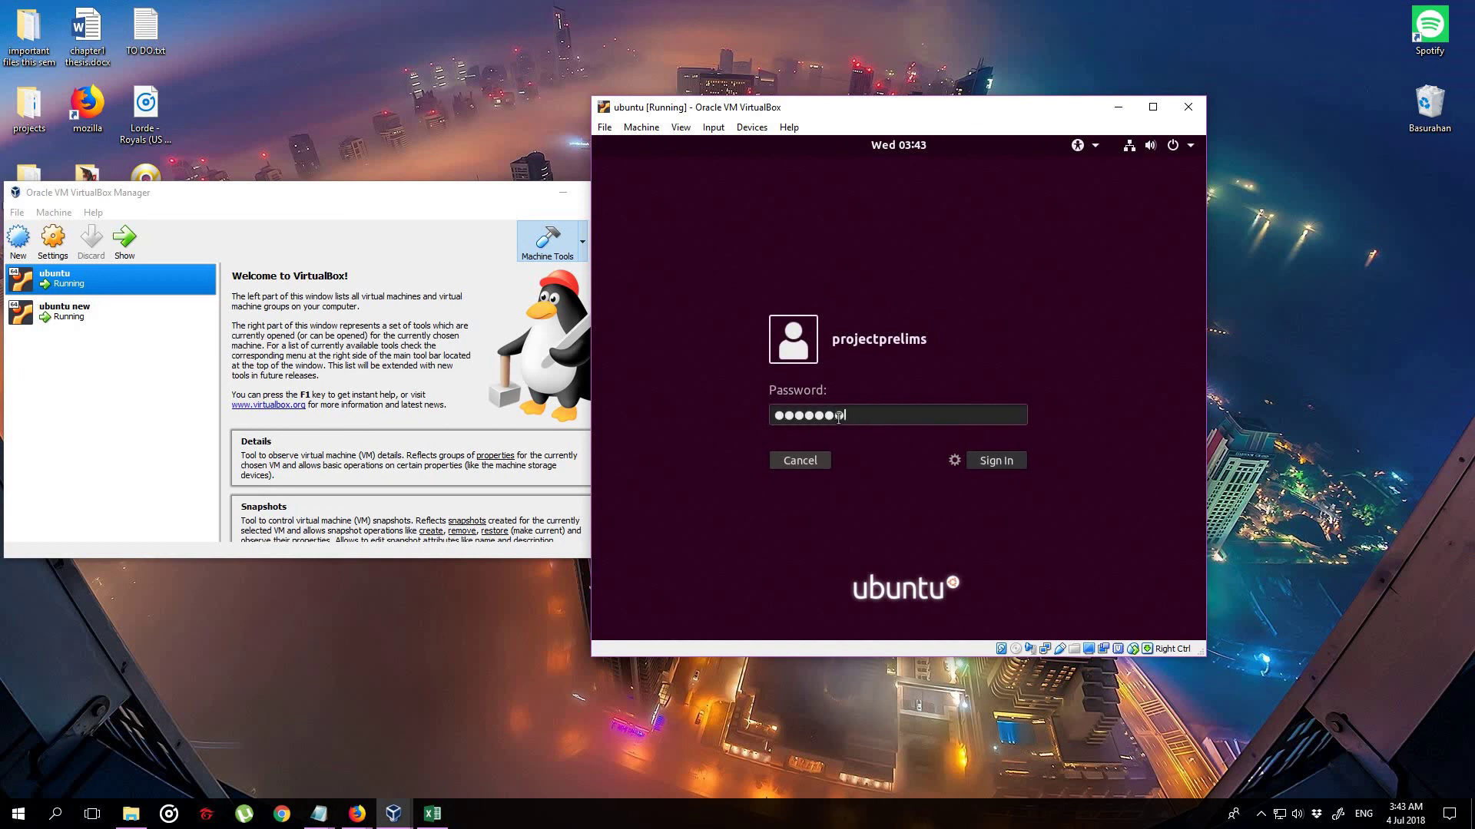
left_click(1021, 460)
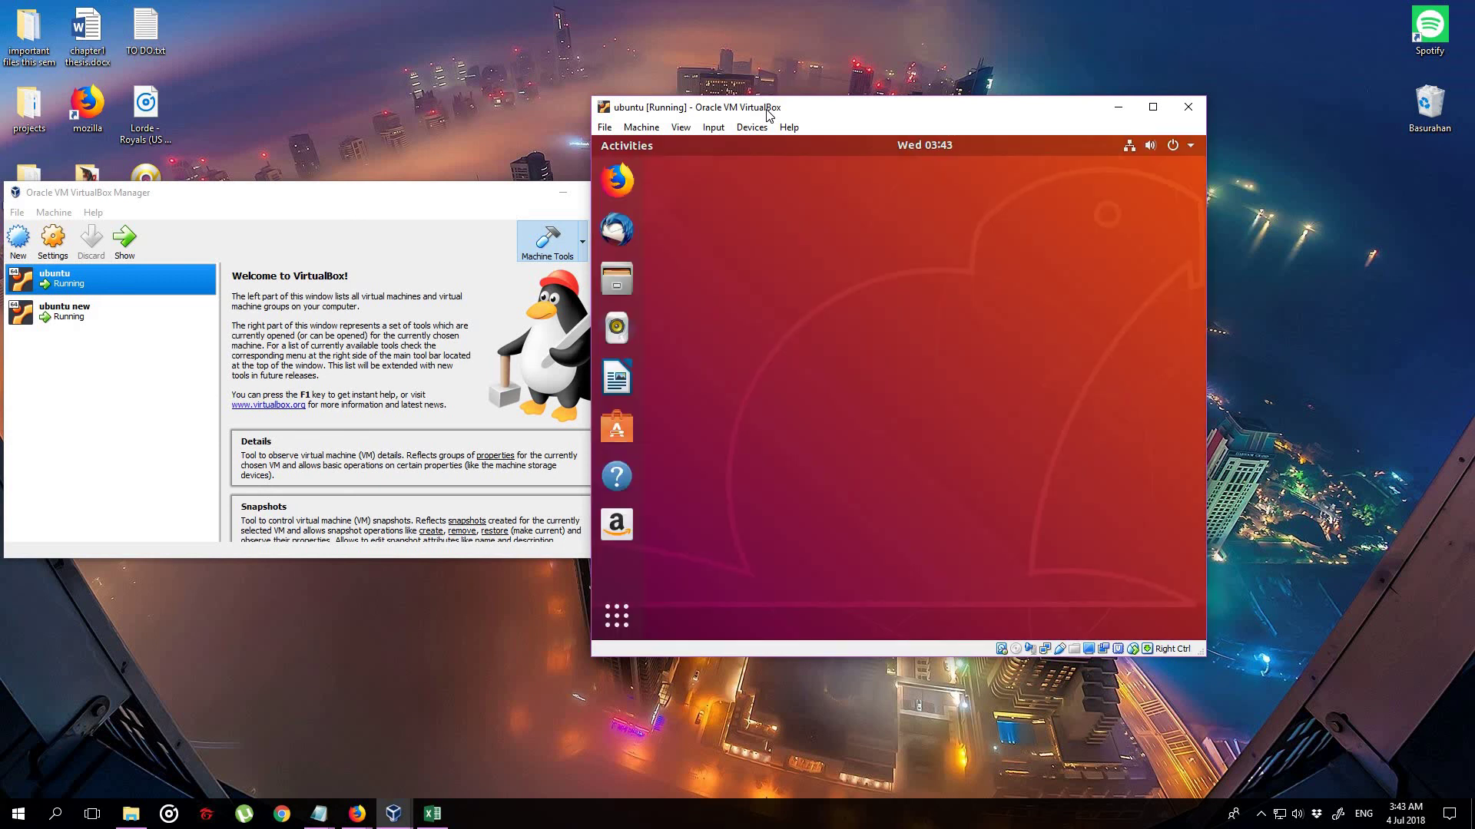
left_click_drag(889, 116, 810, 106)
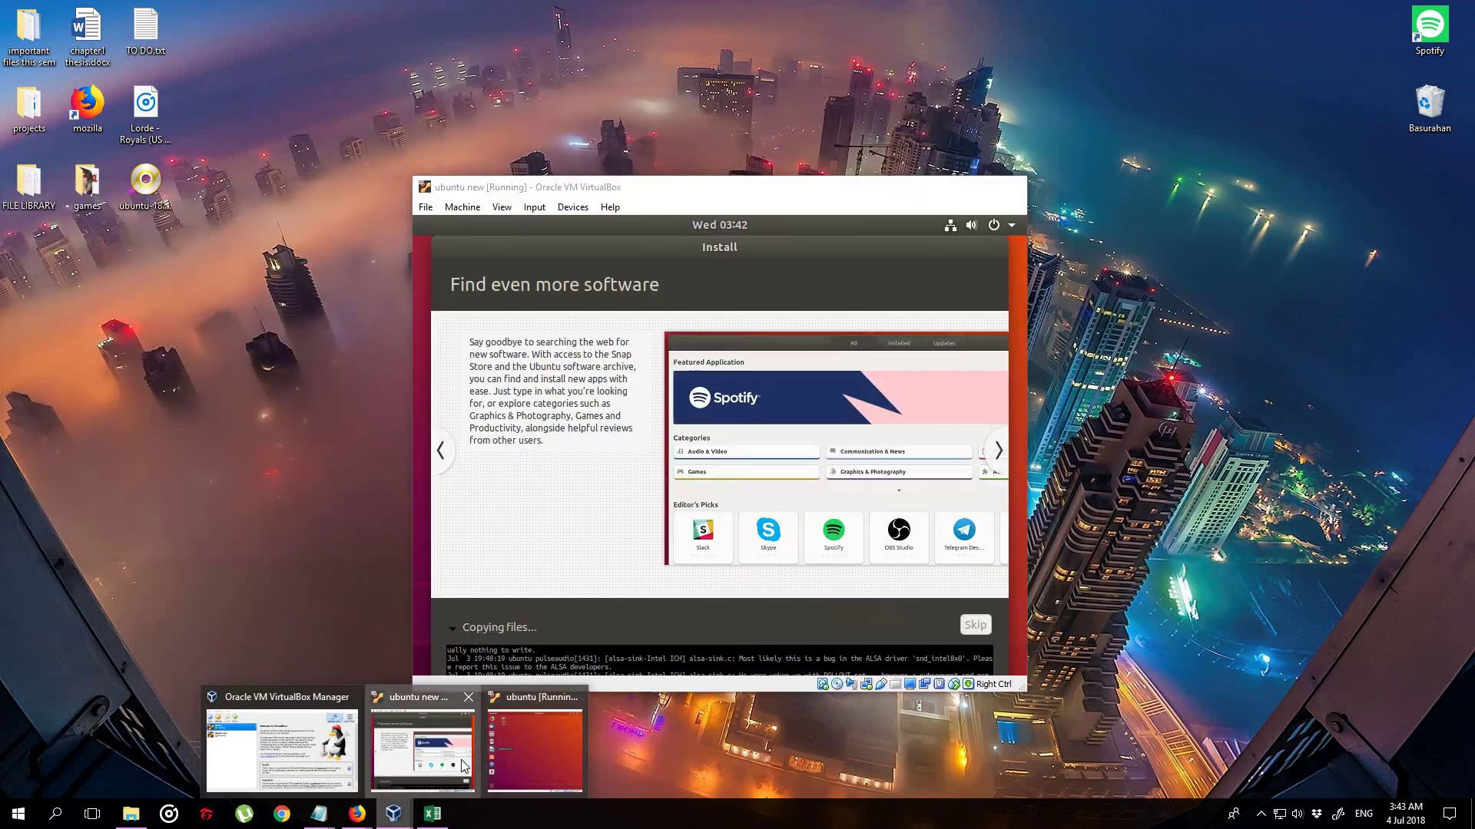
Check the file retrieval progress of the "ubuntu new" installation and minimize that machine's window again.
left_click(402, 791)
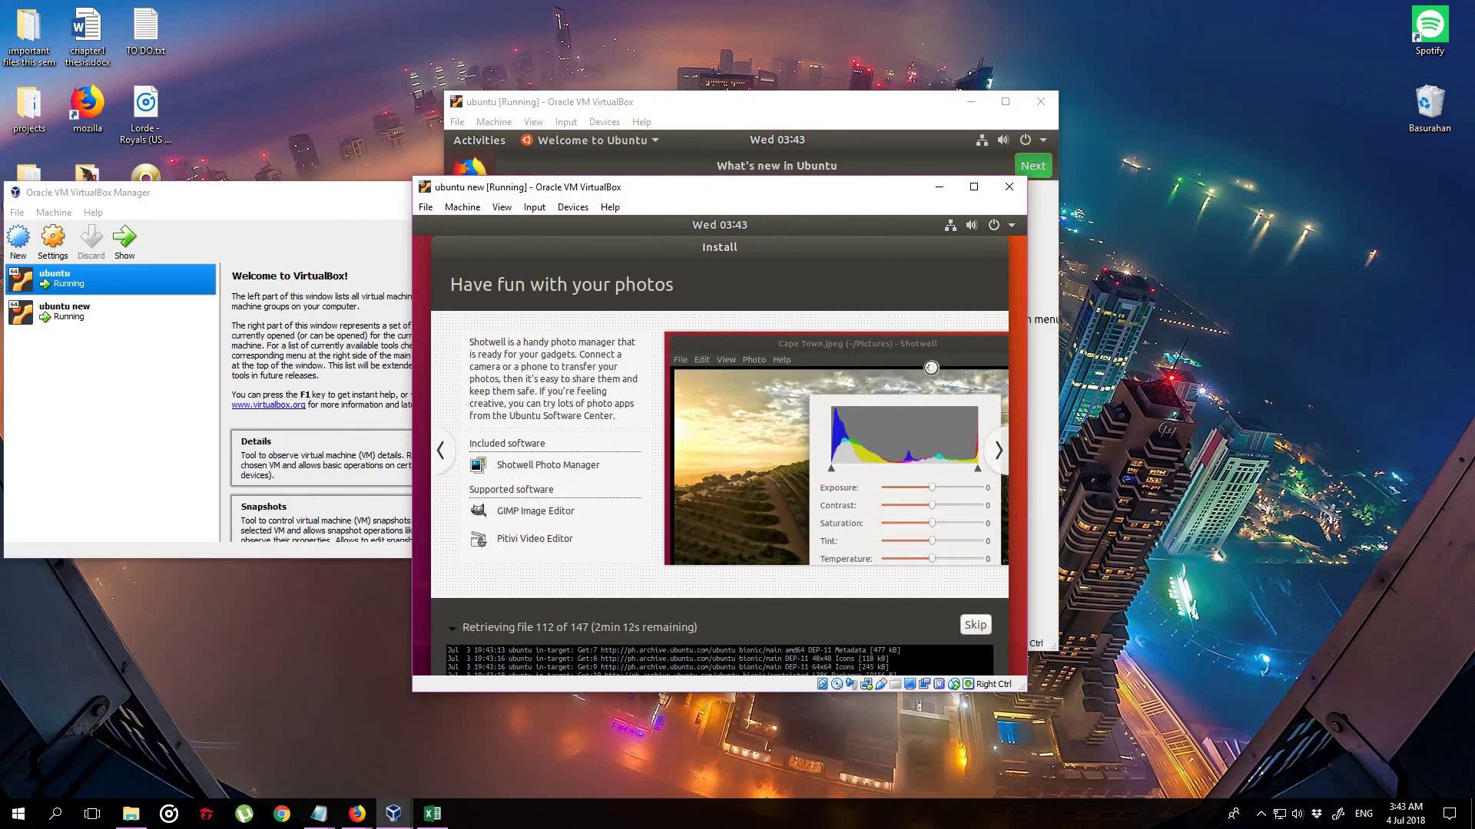
left_click_drag(757, 196, 642, 196)
left_click(812, 192)
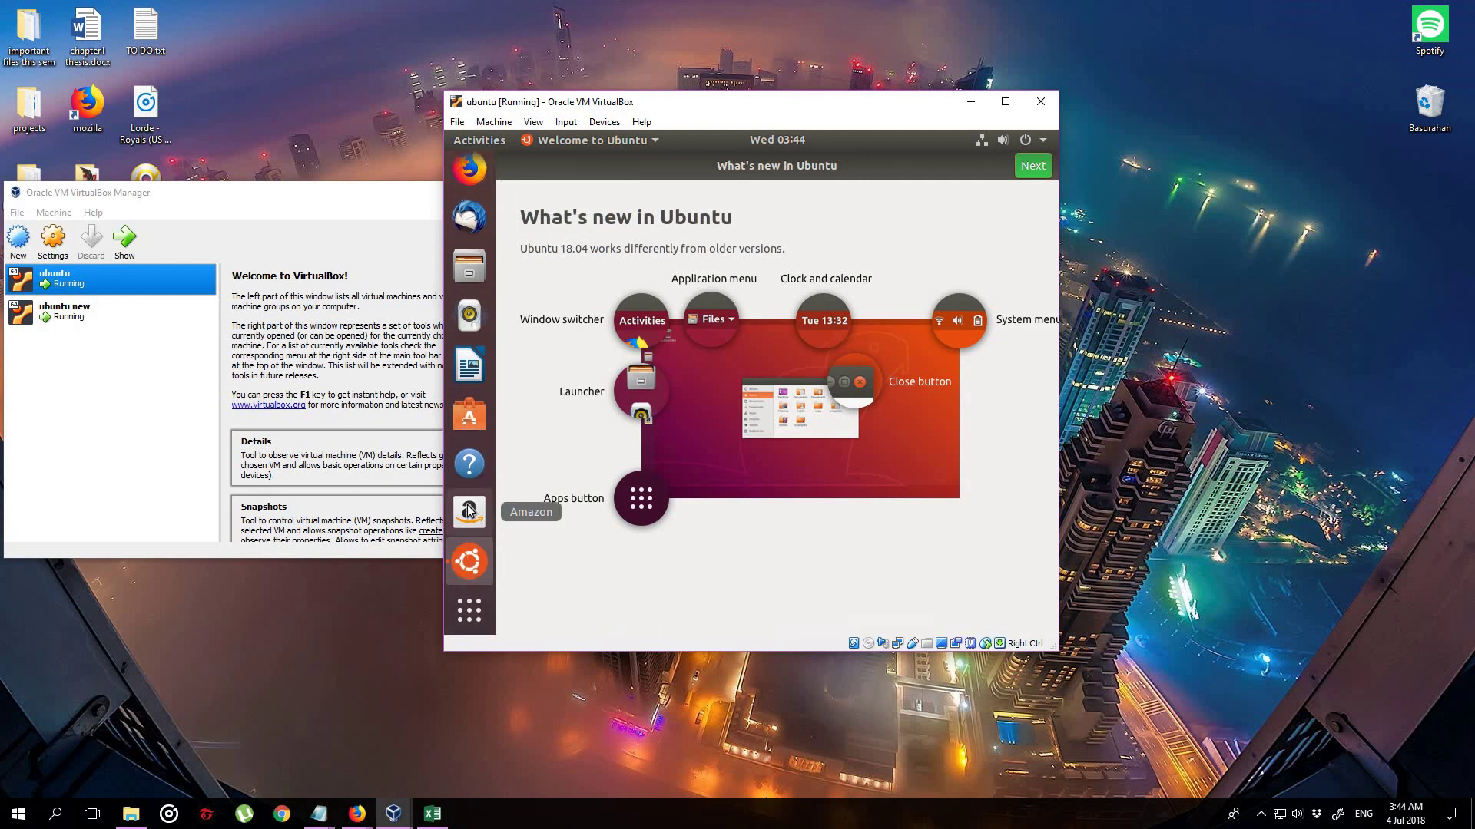
Quit the Welcome to Ubuntu application in the "ubuntu" machine.
left_click(654, 145)
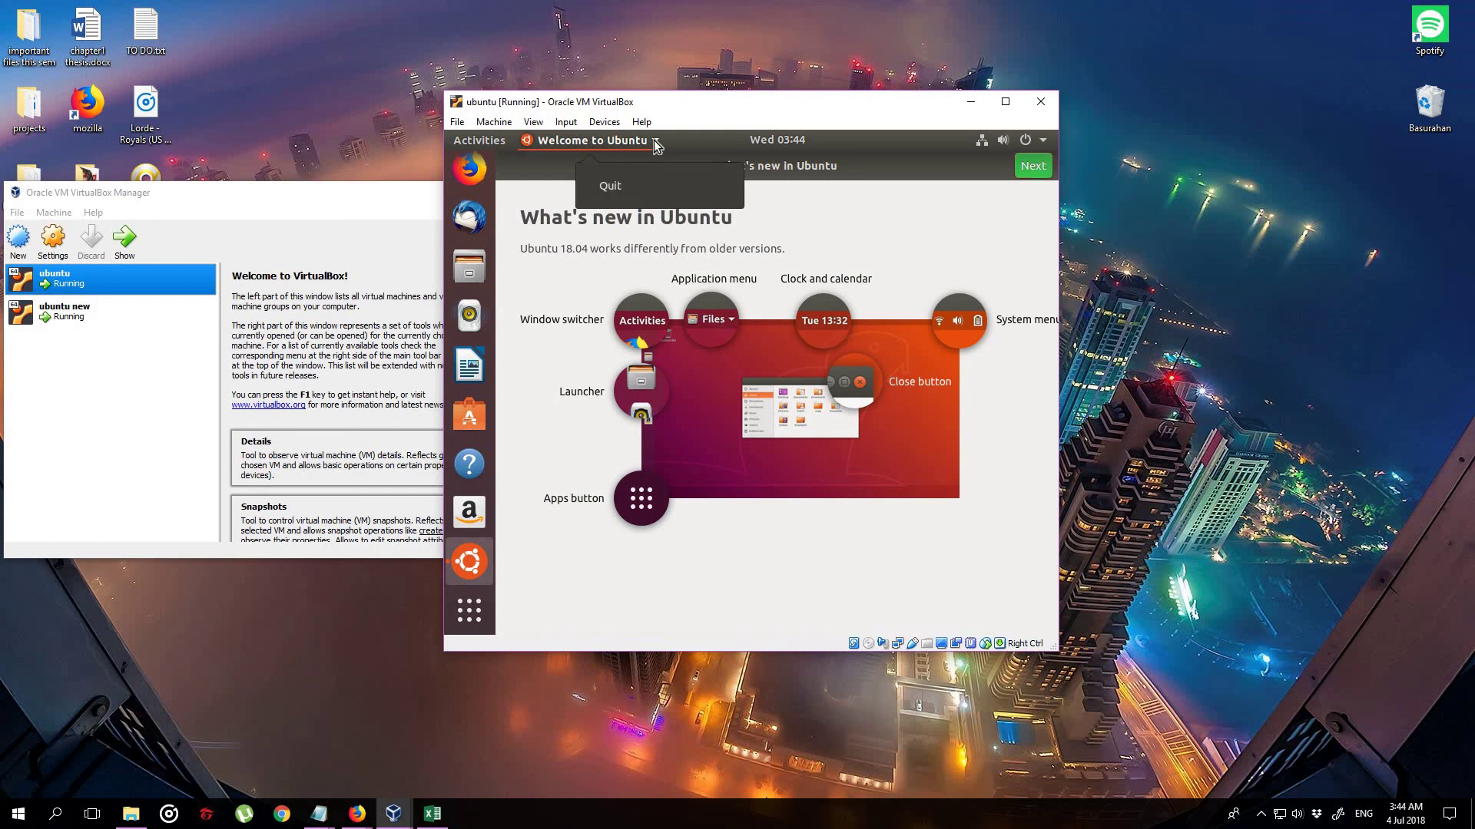
left_click(645, 183)
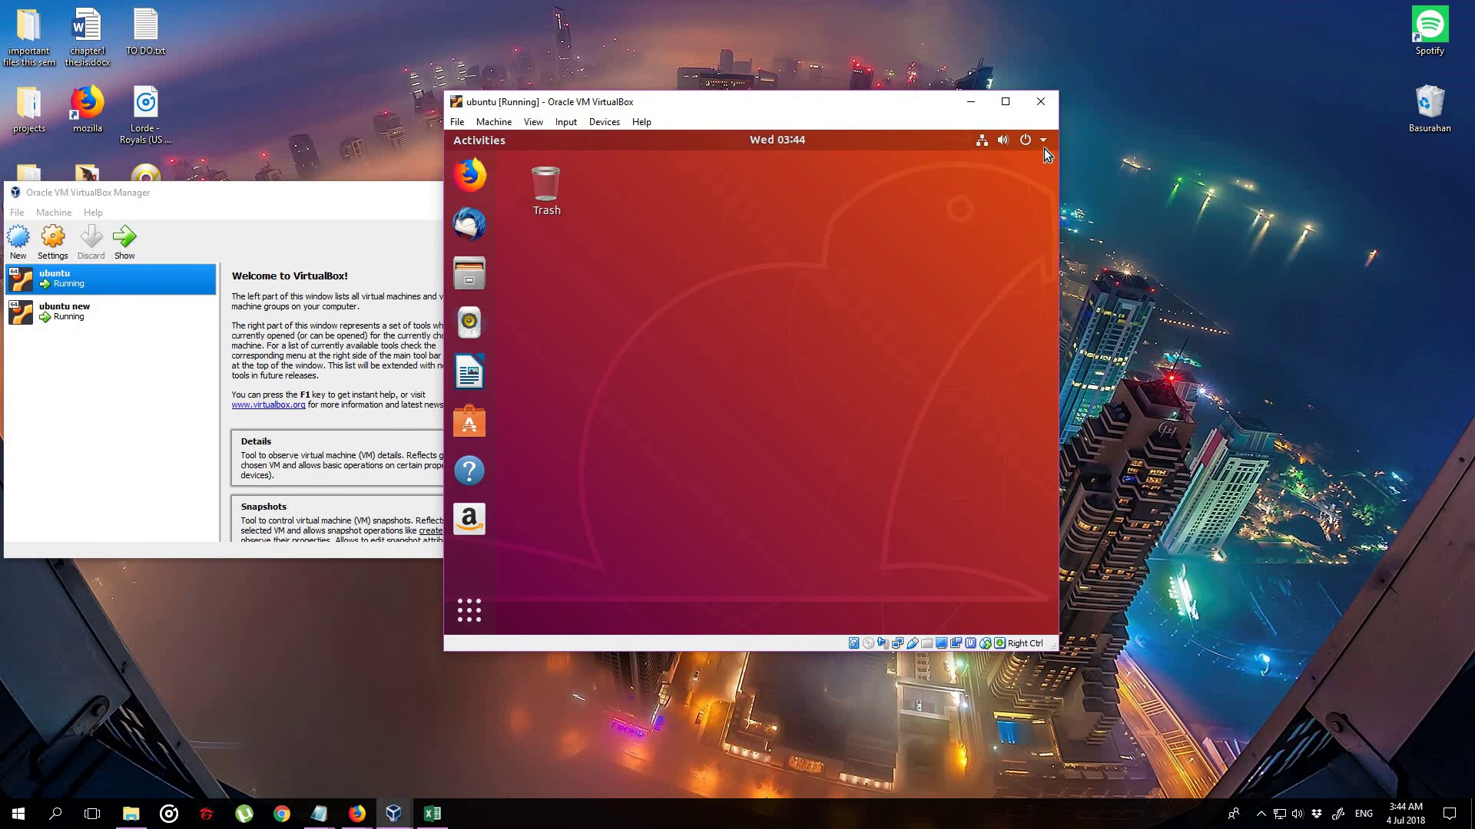
Set the "ubuntu" machine's sound volume to about half in Ubuntu's system menu and close that menu.
left_click(1044, 148)
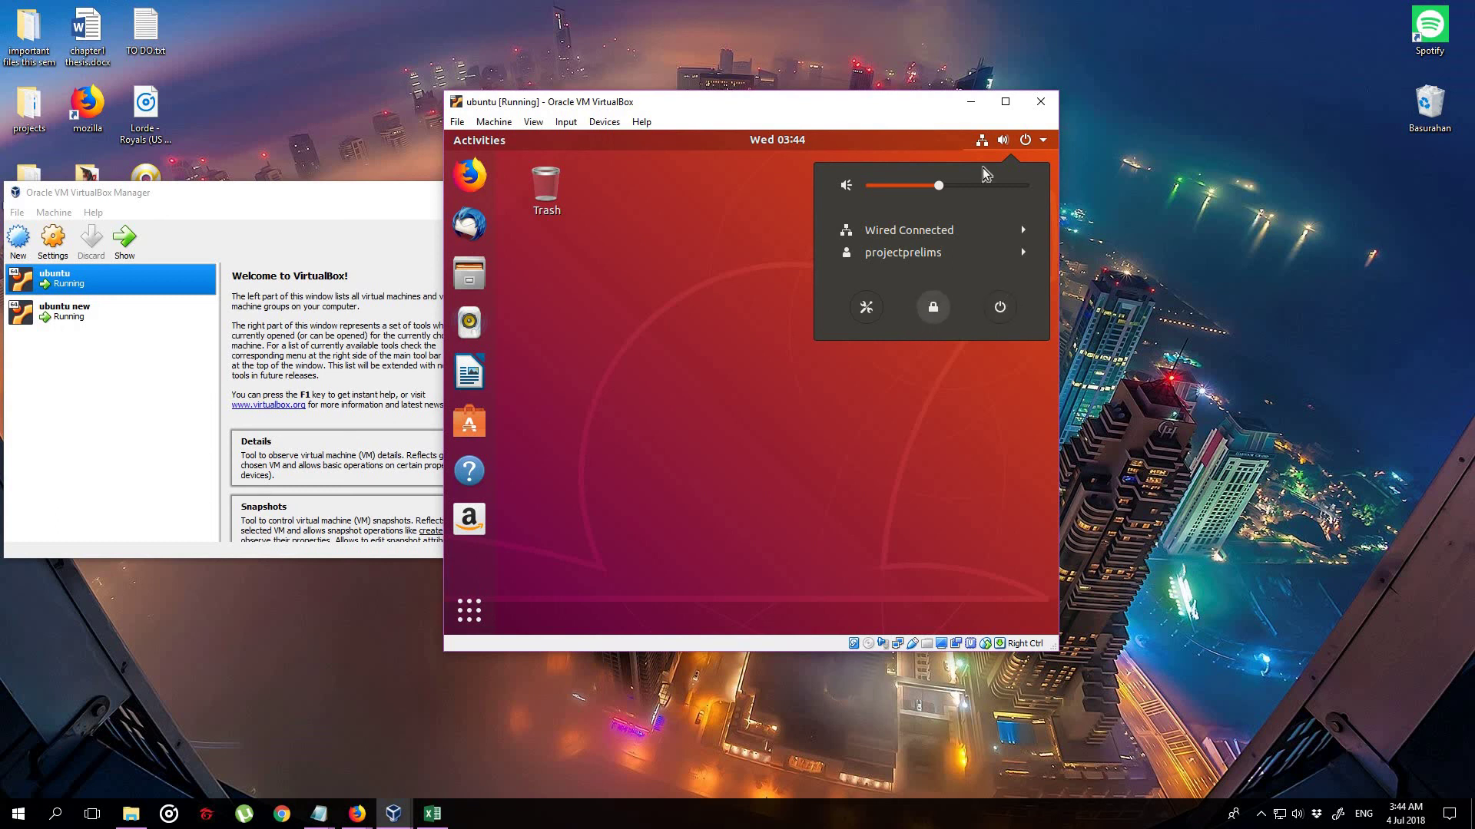
left_click(943, 186)
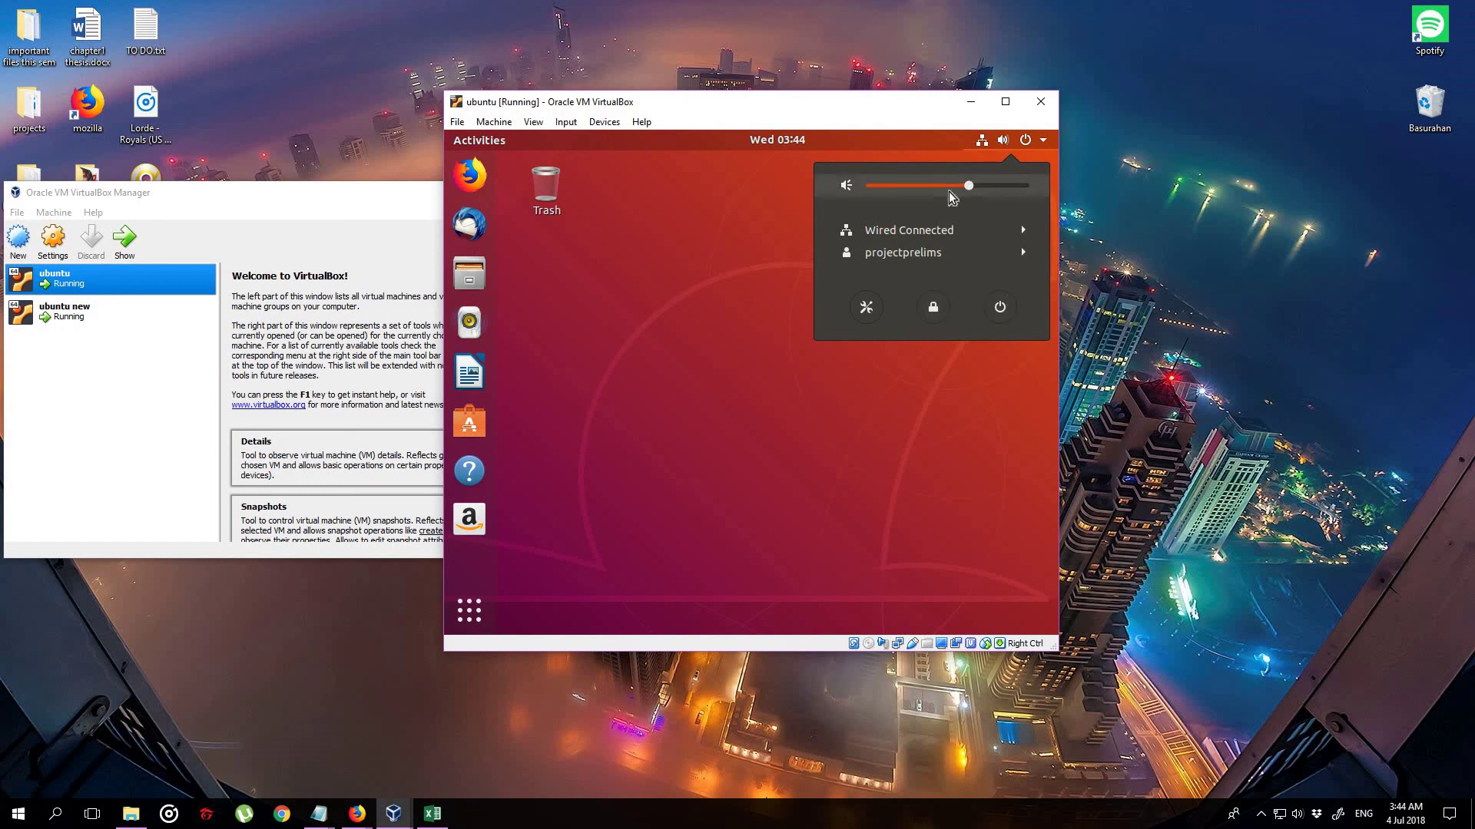
left_click(949, 191)
left_click(18, 814)
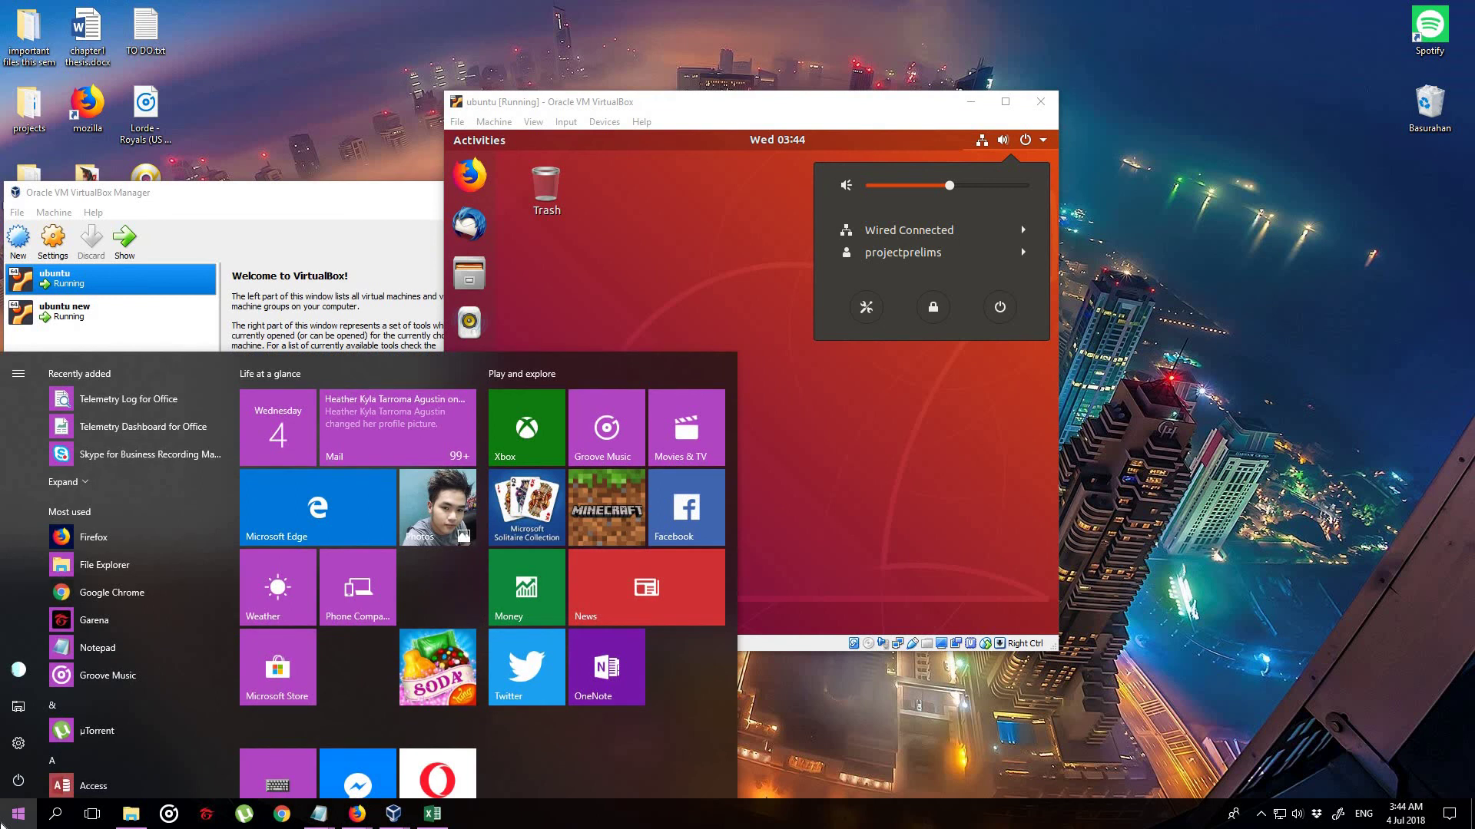
left_click(2, 826)
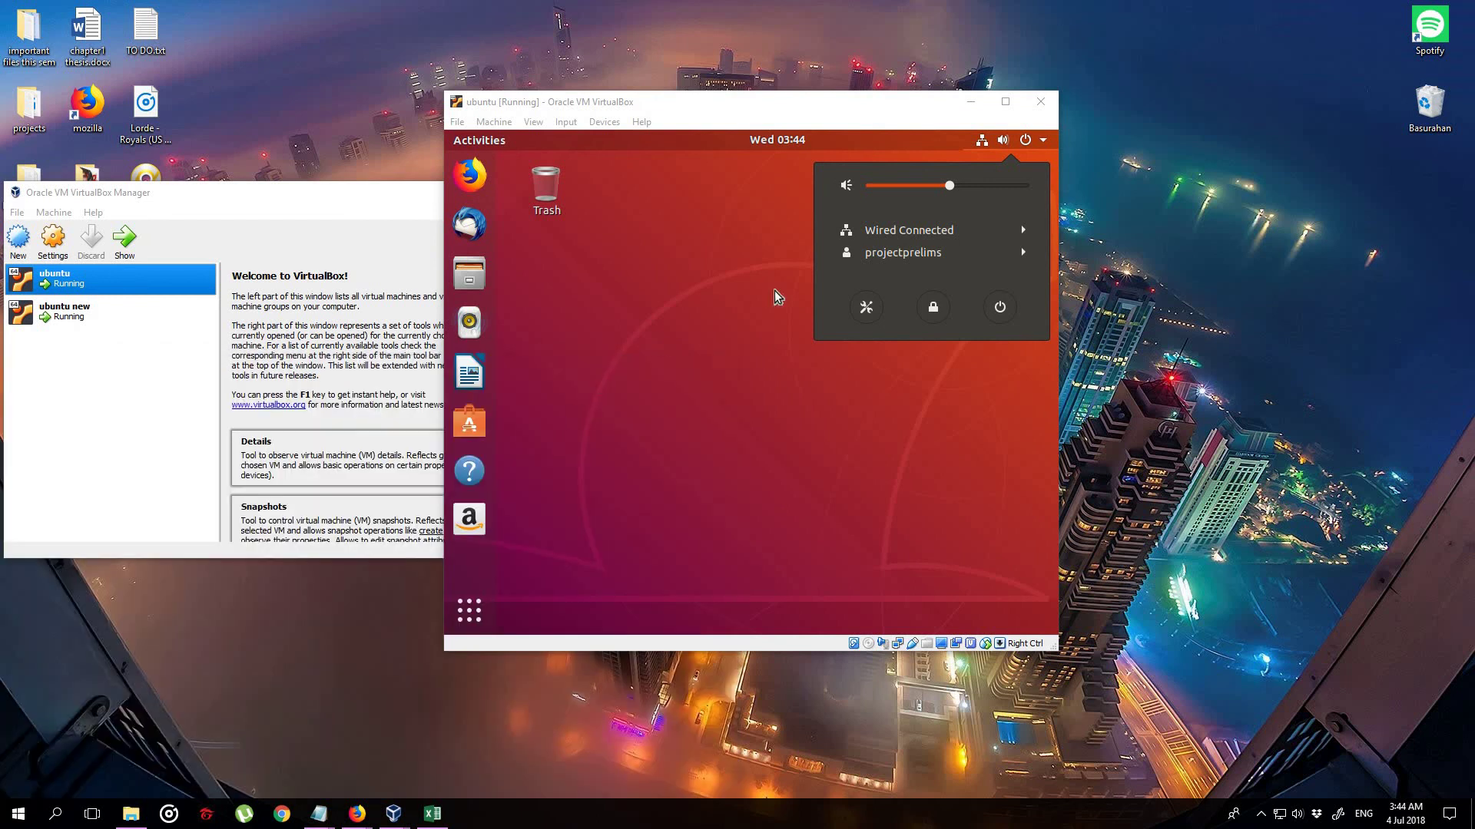
left_click(1037, 145)
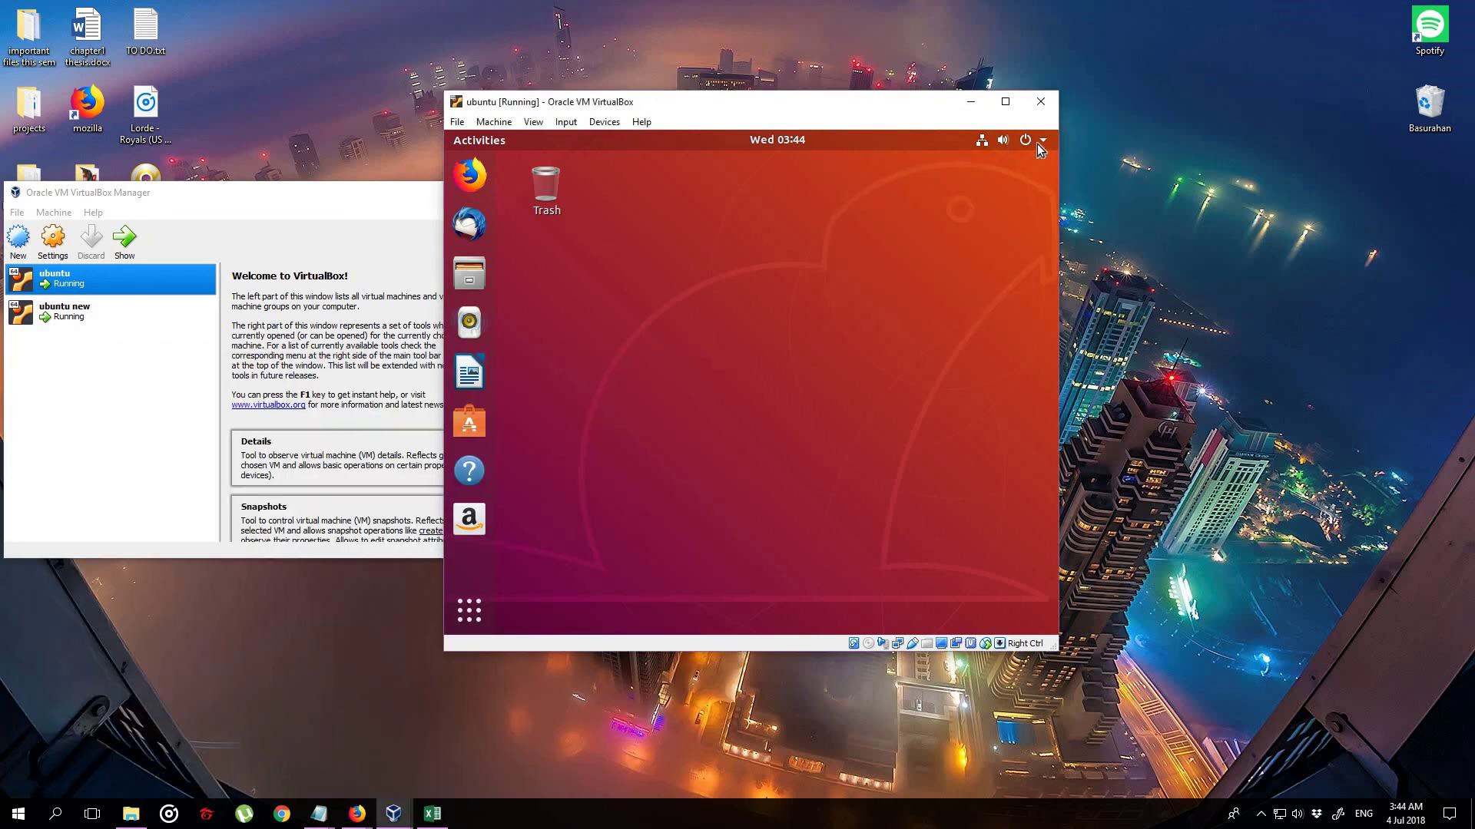
left_click(1037, 144)
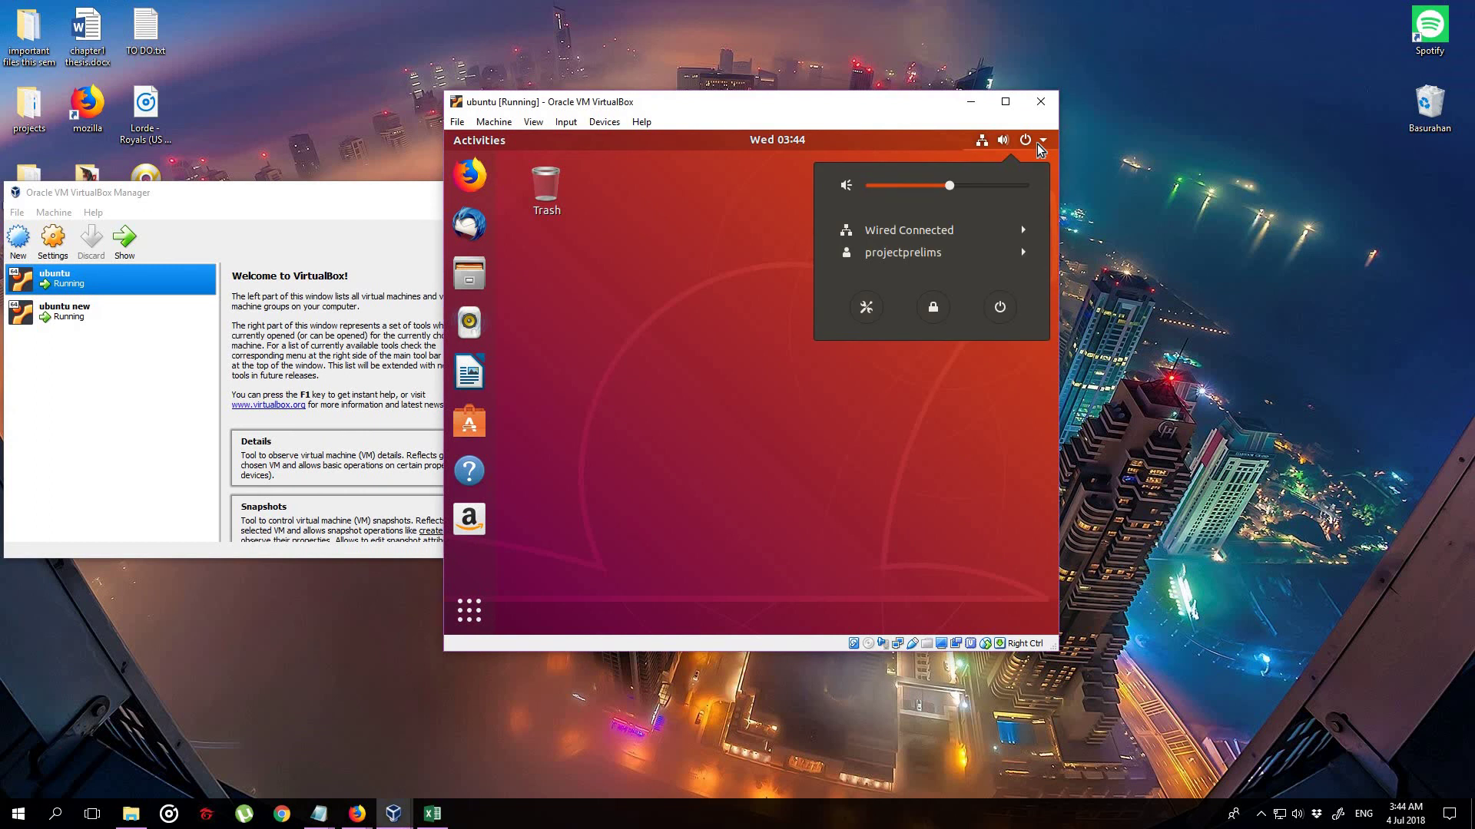
left_click(1038, 146)
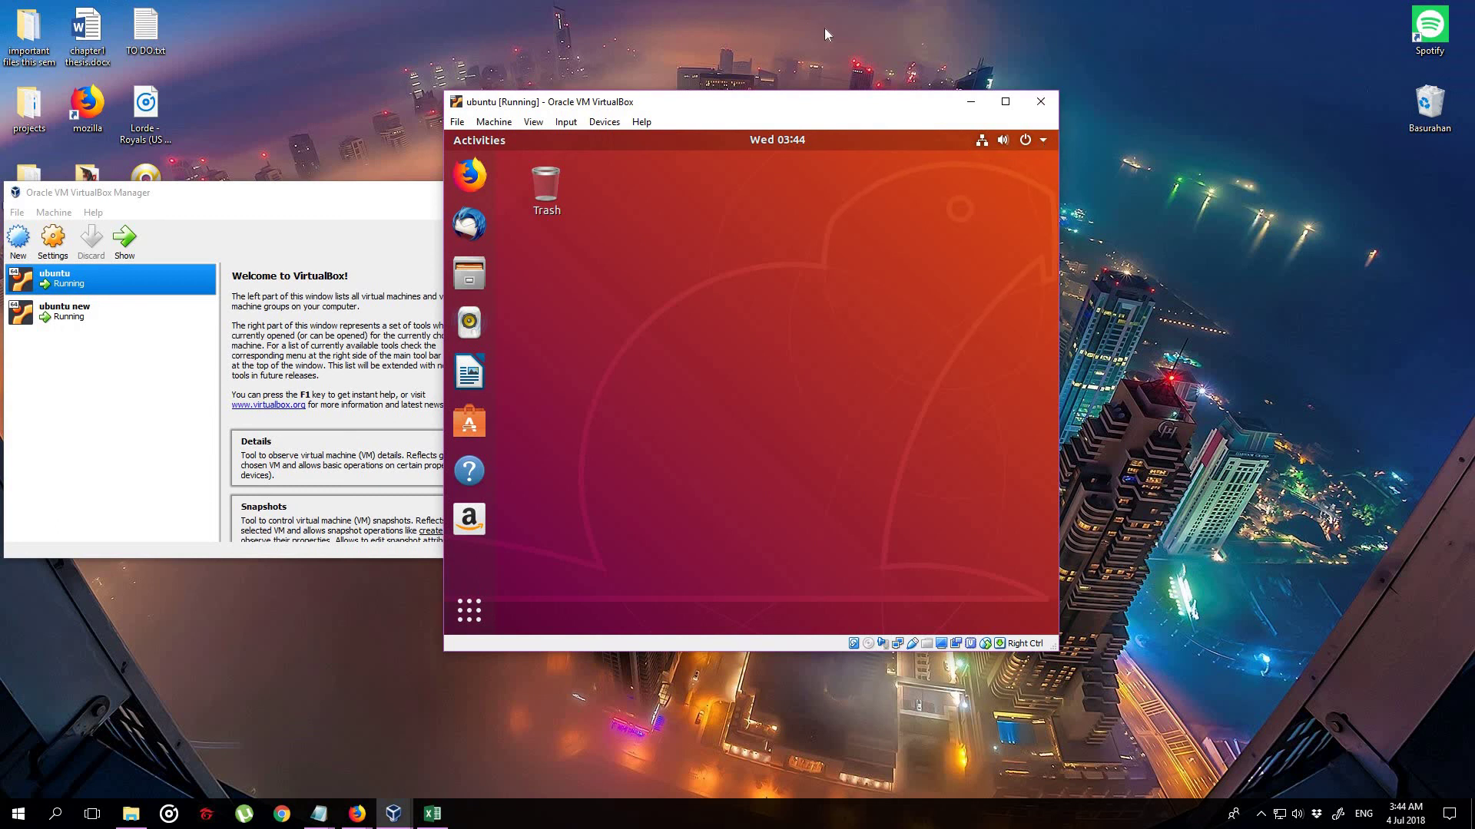
Minimize the "ubuntu" machine window and show the hidden notification icons of the Windows host.
left_click(970, 106)
left_click(1260, 822)
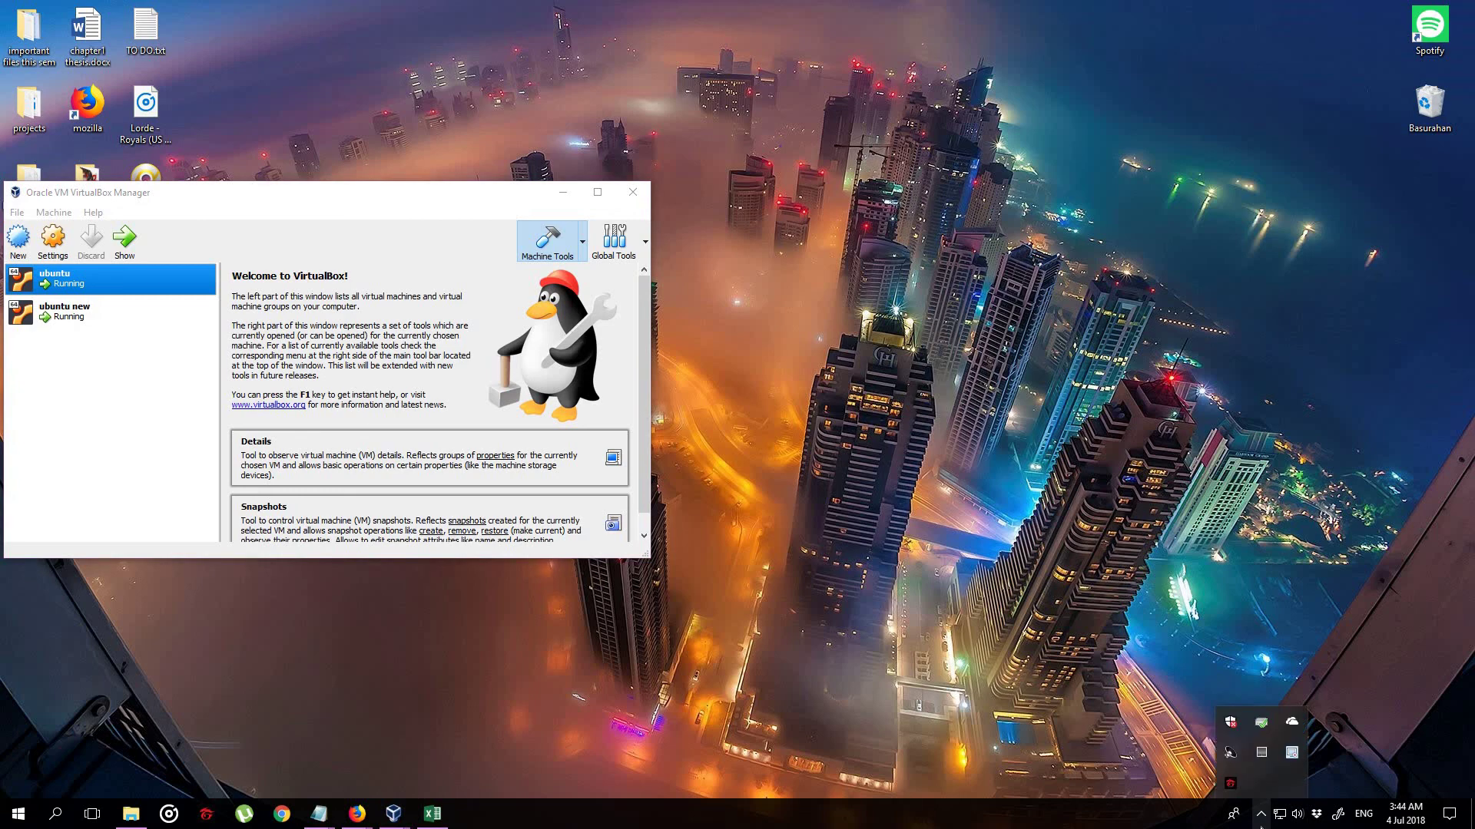